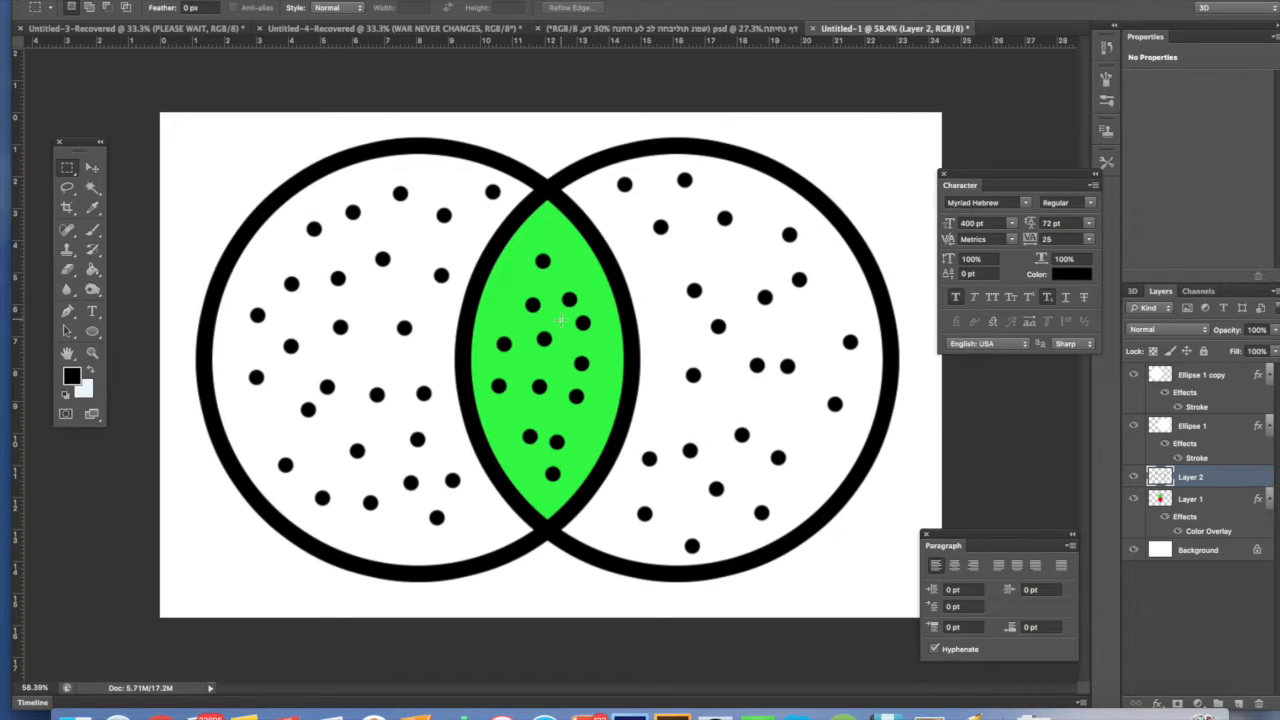
Switch to Power Editor in the browser and start a campaign named "Fishing and Beer Shirt PPE" with the Page Post Engagement objective.
click(542, 338)
click(149, 688)
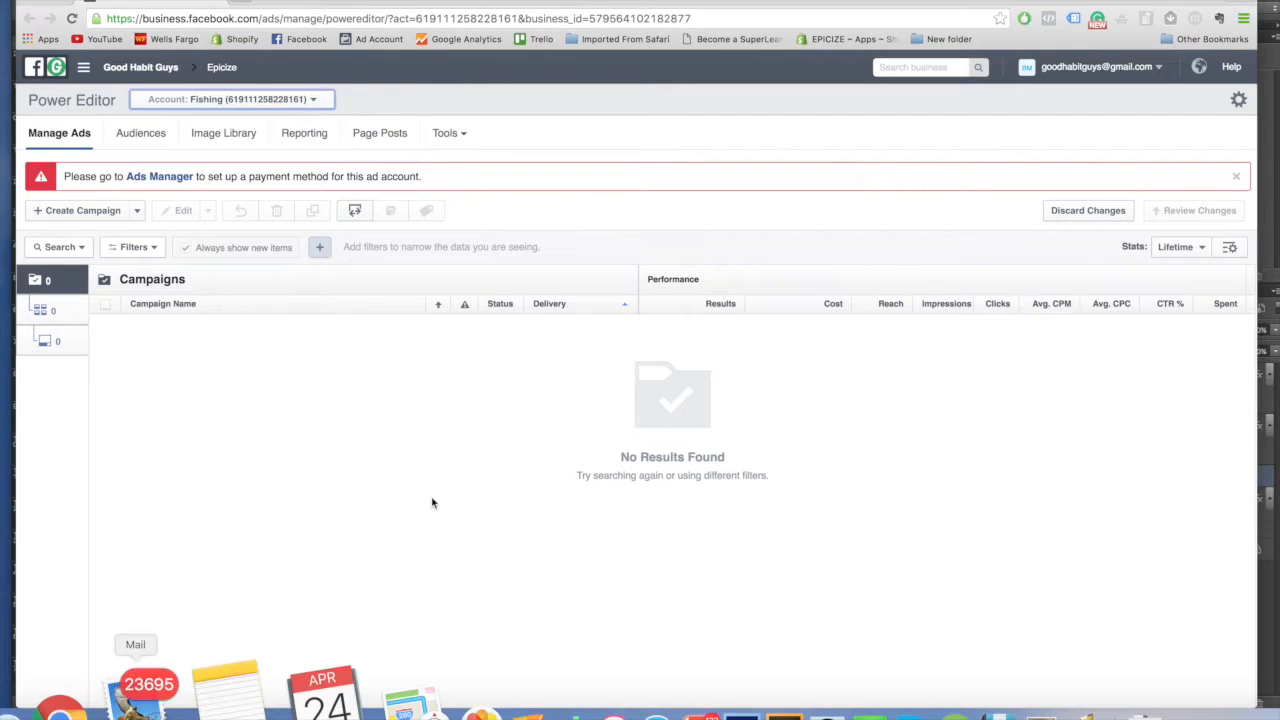
click(97, 212)
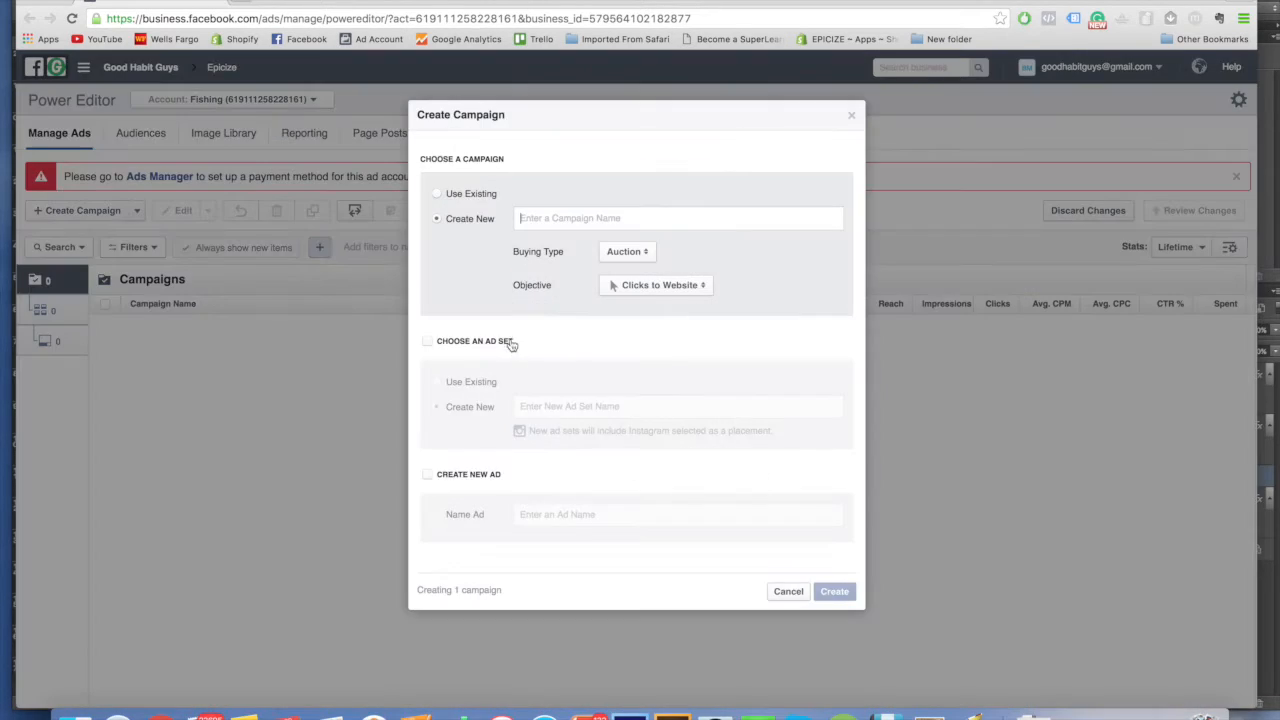
text(ois)
key(super+a)
text(Fis)
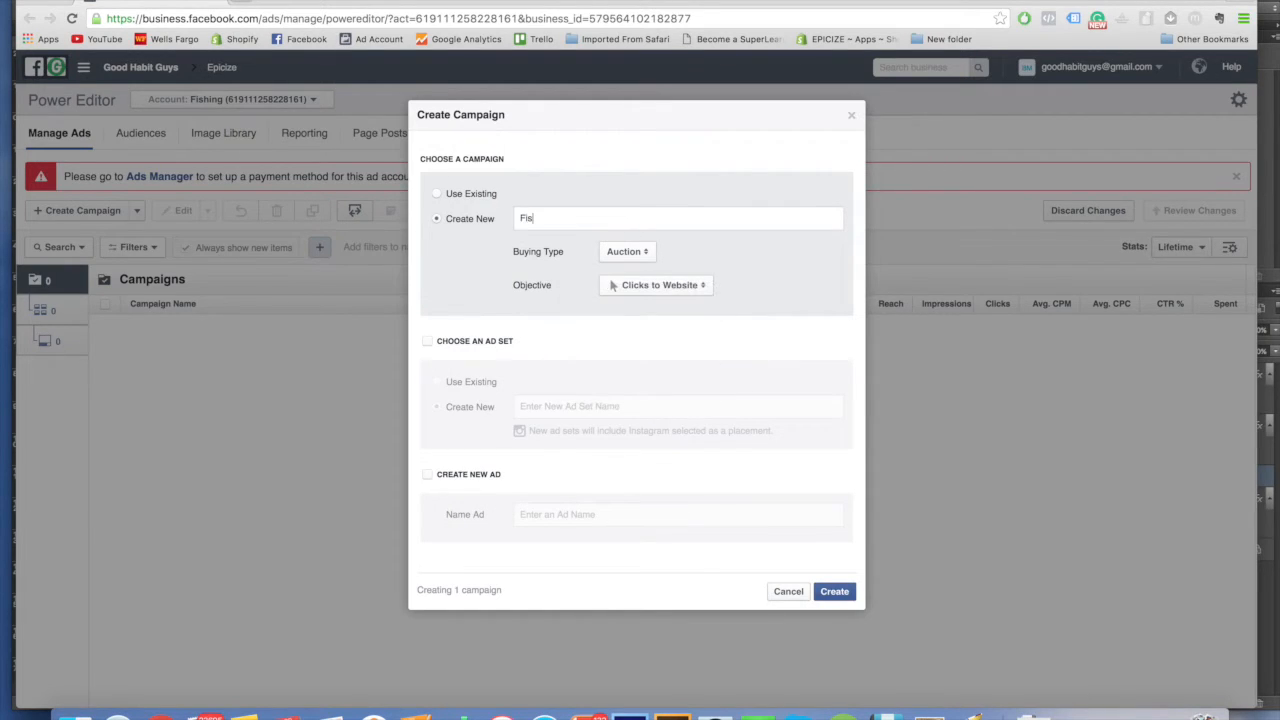
text(hing and Beer Shirt PPE)
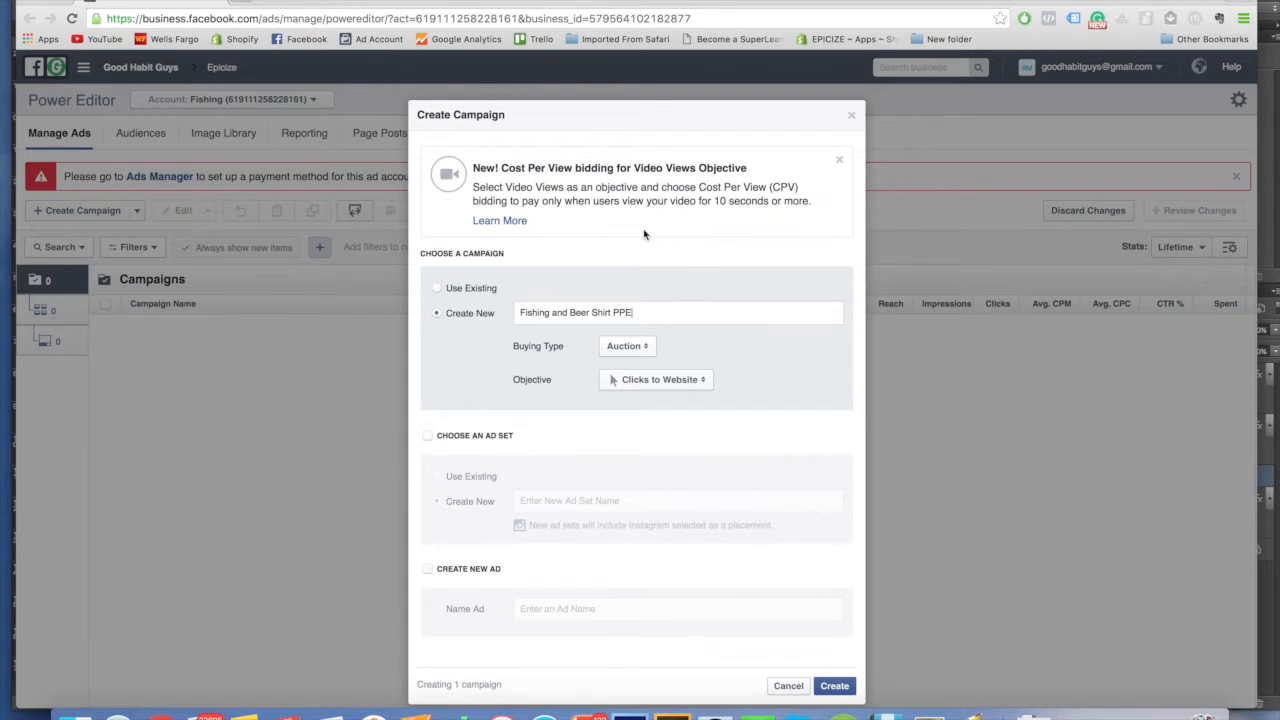
click(655, 380)
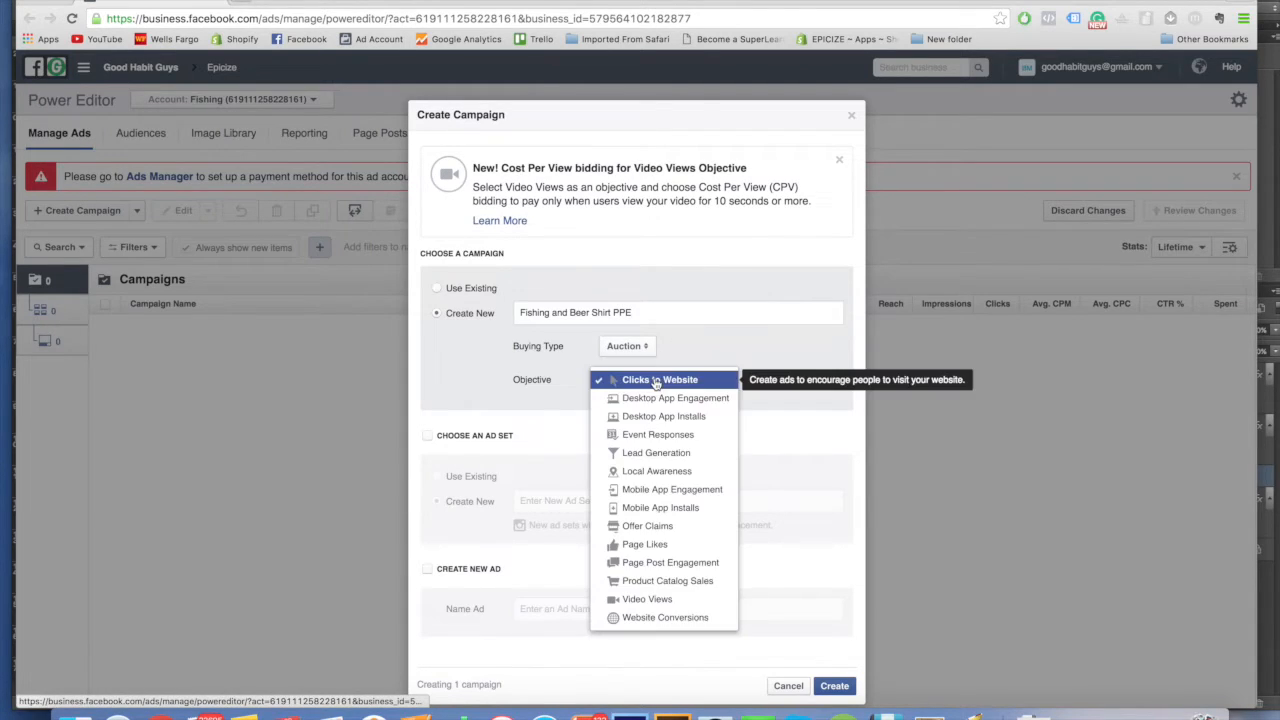
click(675, 568)
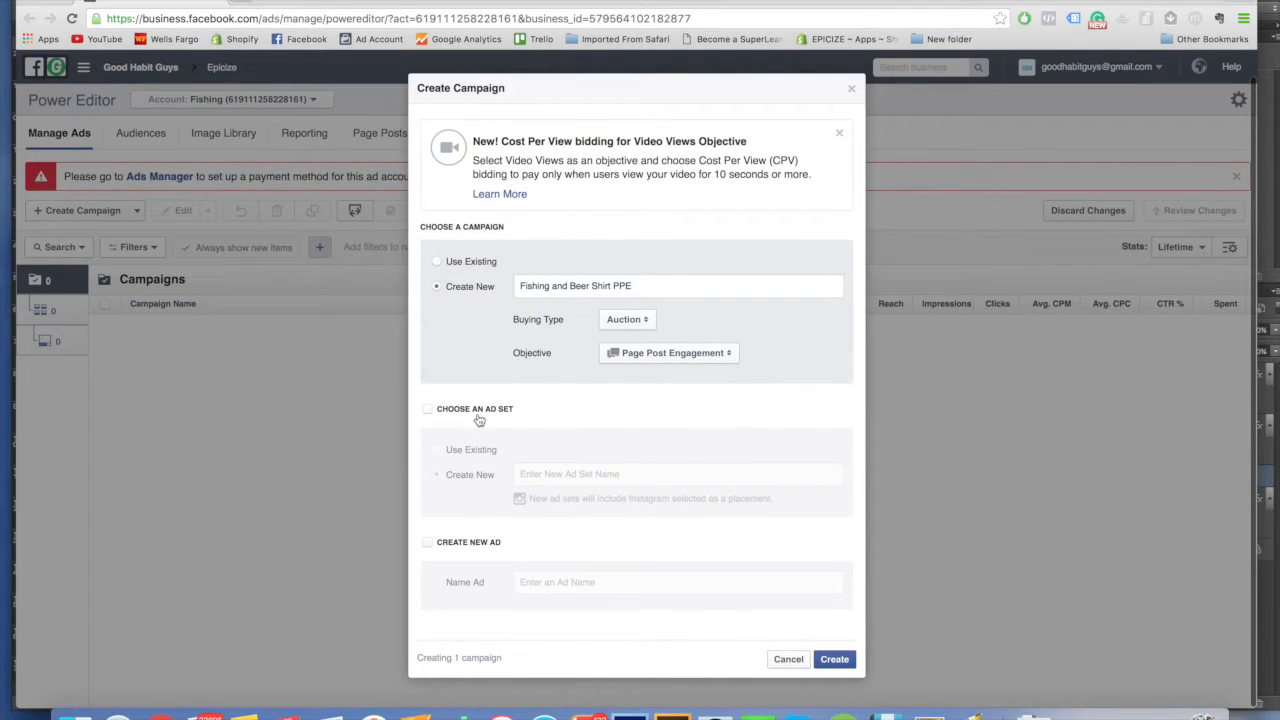
Include a new ad set named "Fishing and Beer Shirt PPE" and create the campaign.
click(478, 410)
key(ctrl+a)
key(ctrl+c)
click(608, 471)
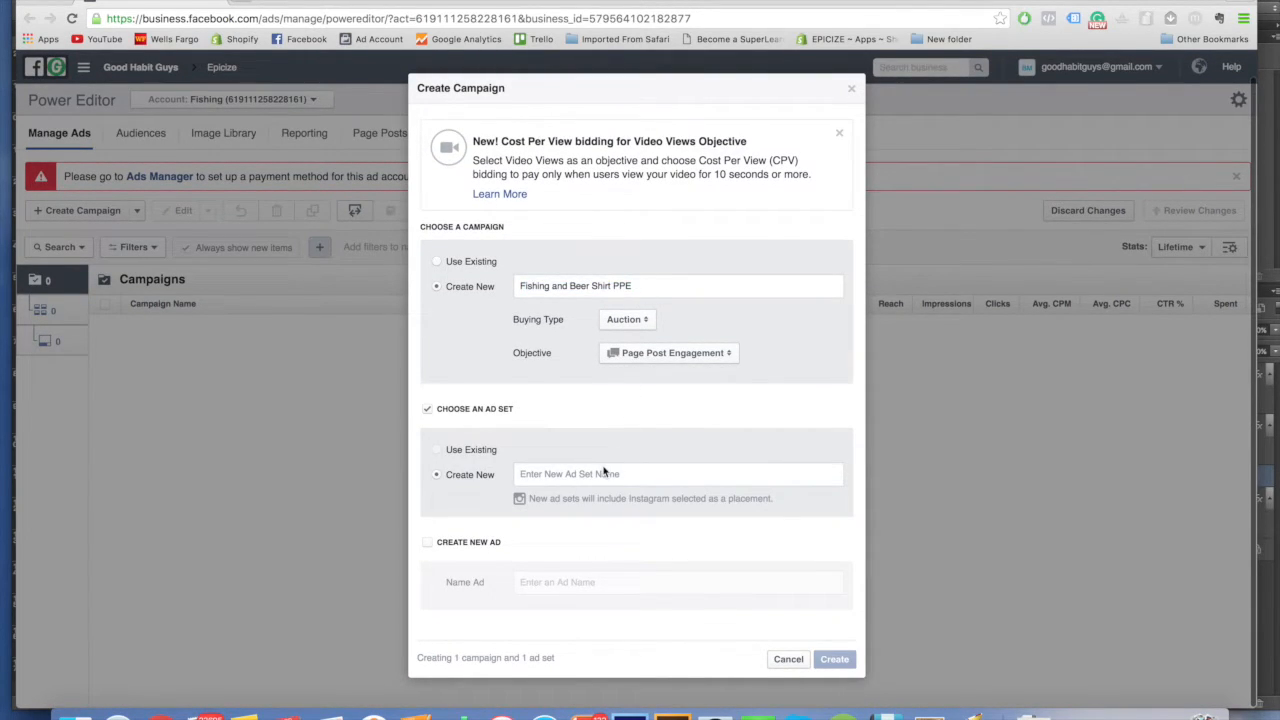
key(ctrl+v)
click(831, 659)
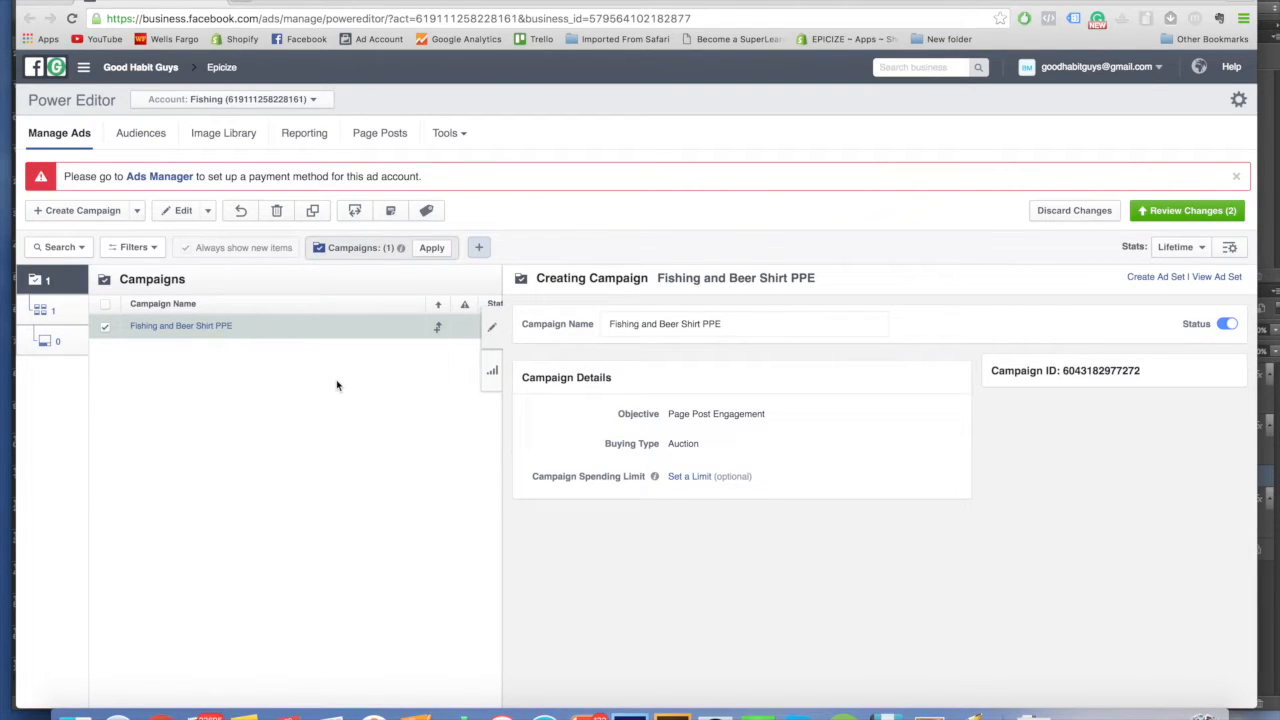
Open the Fishing and Beer Shirt PPE ad set for editing.
click(492, 327)
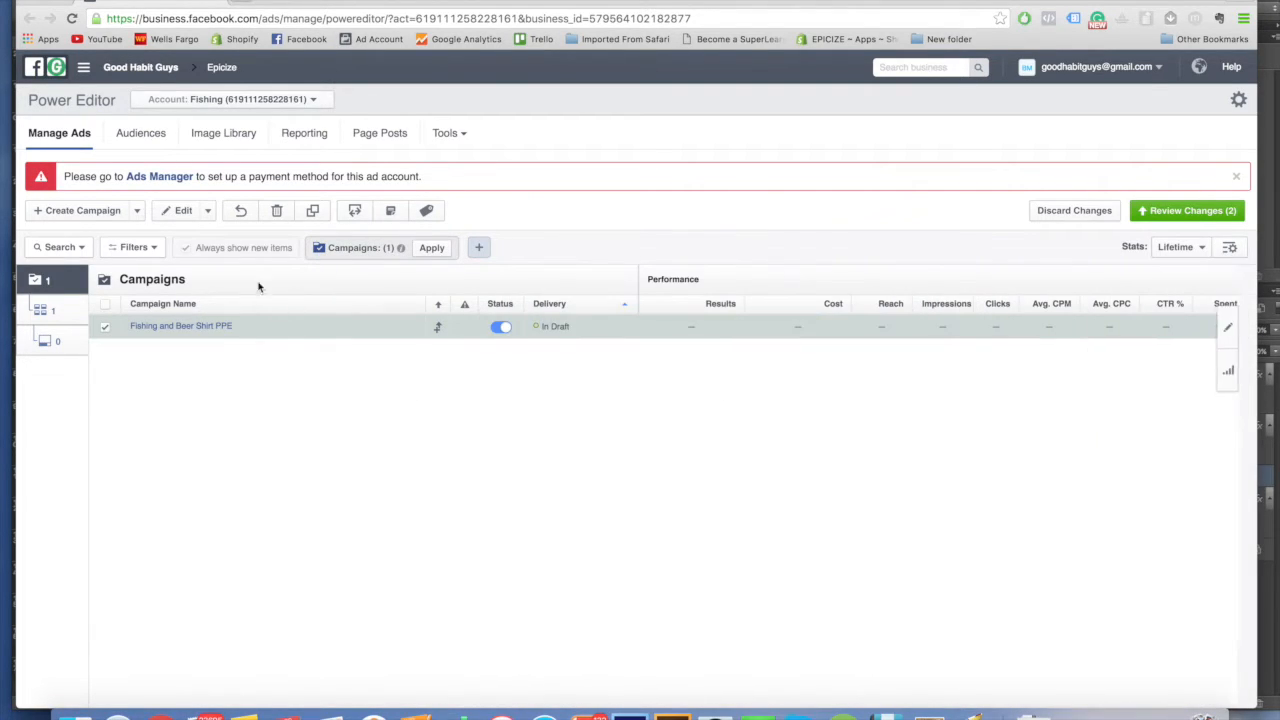
click(180, 210)
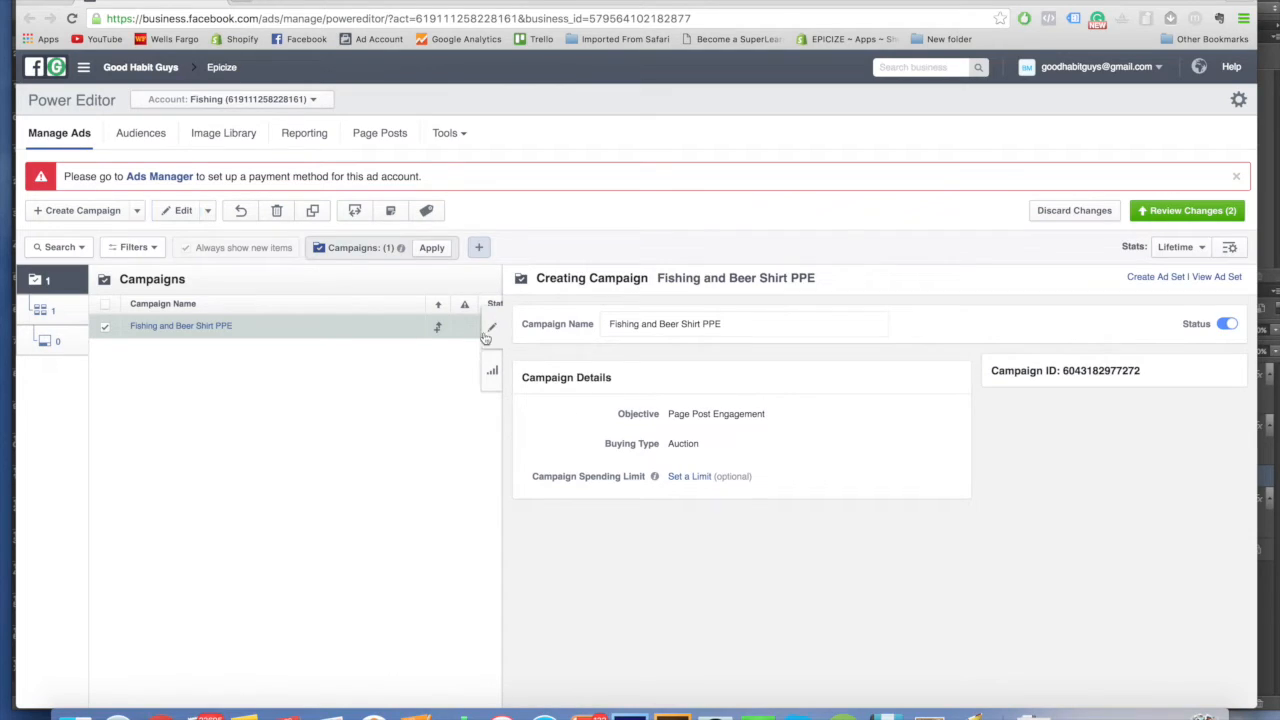
click(490, 330)
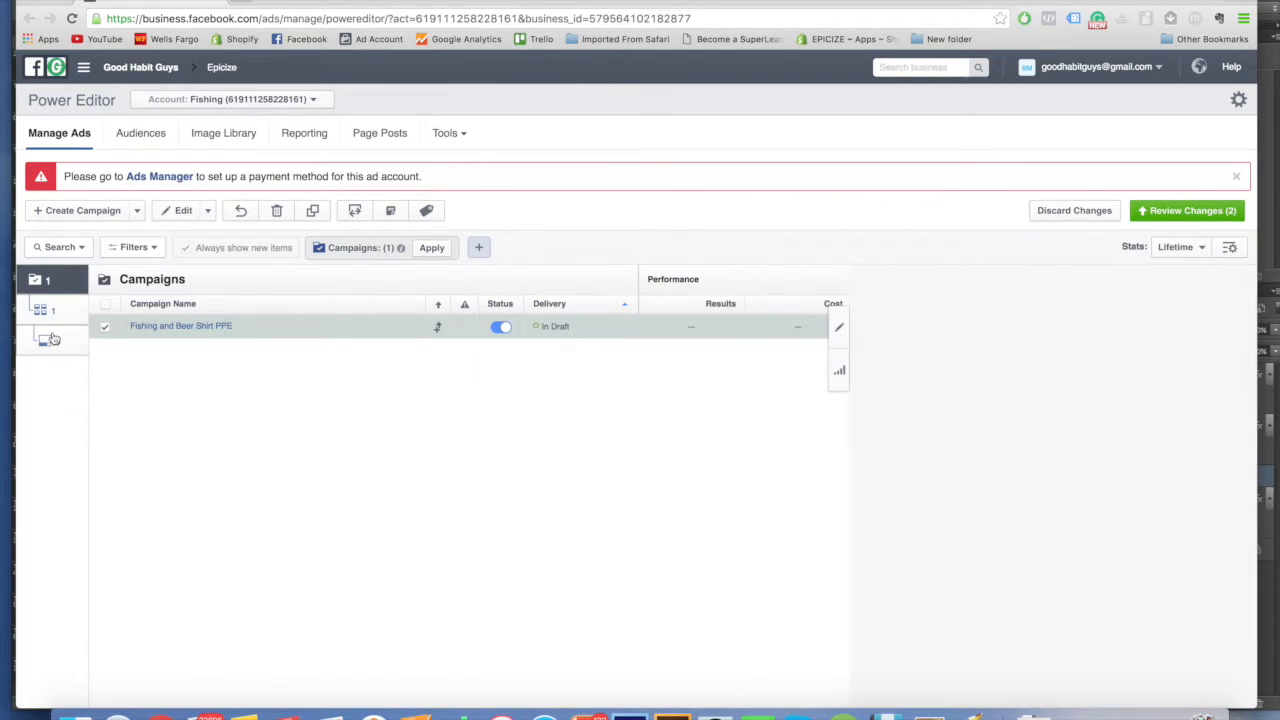
click(163, 210)
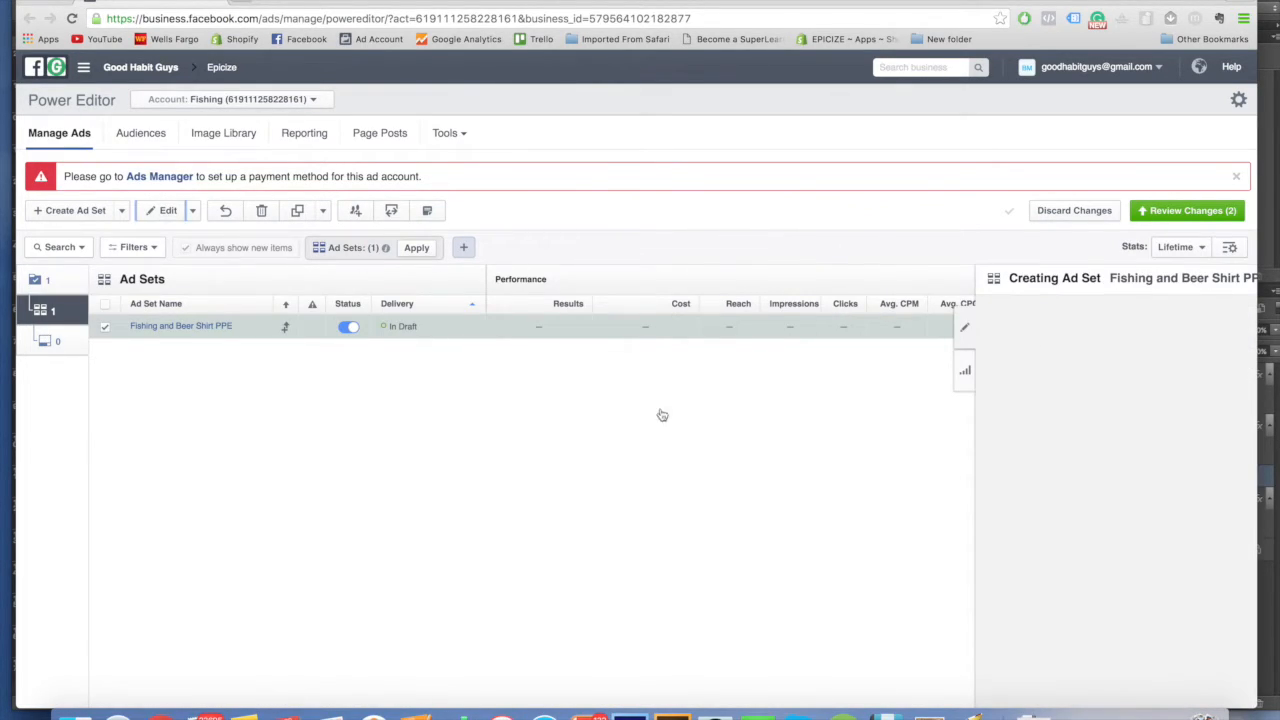
Review the ad set's budget, schedule and audience settings, including the Detailed Targeting categories.
scroll(662, 450, down, 2)
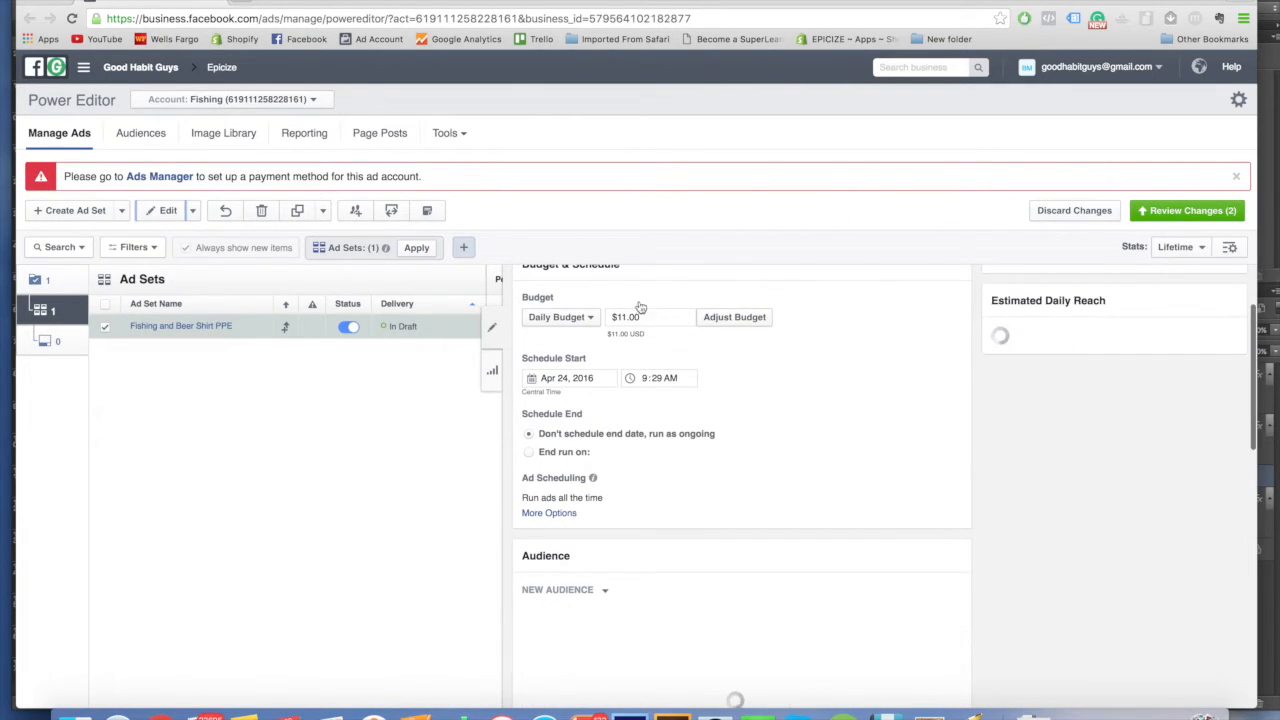
scroll(703, 386, down, 4)
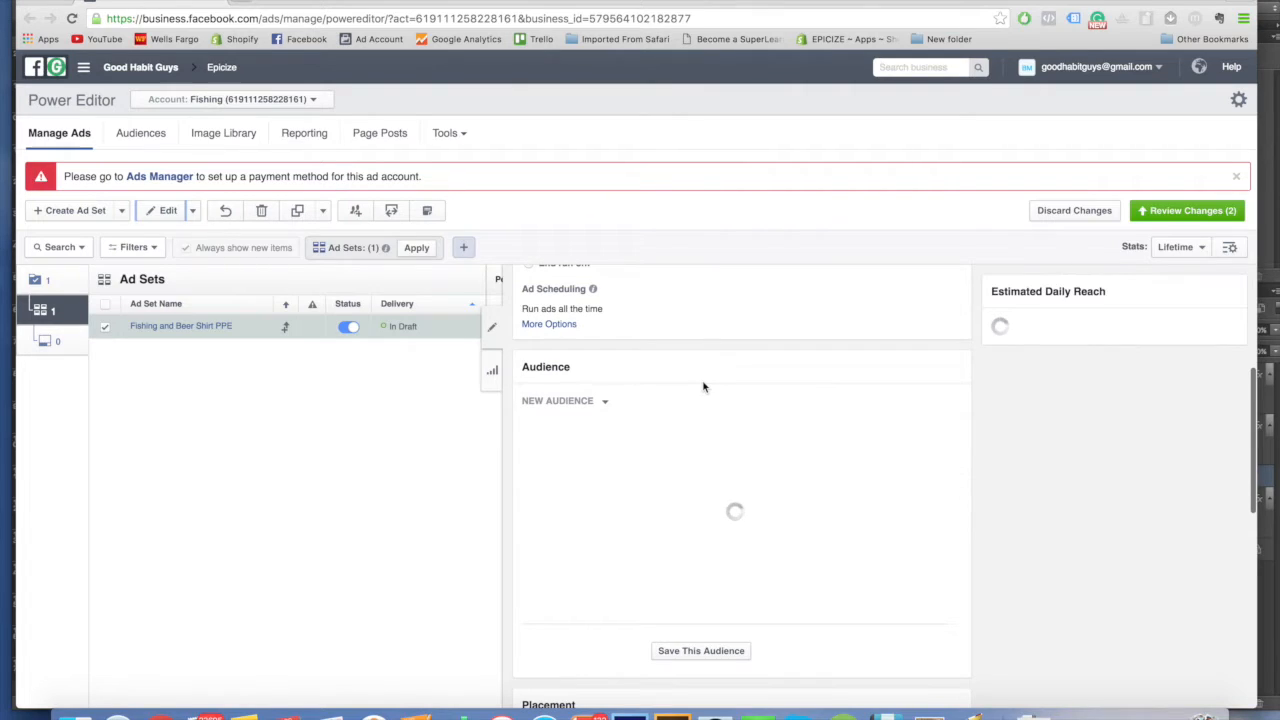
scroll(703, 386, down, 2)
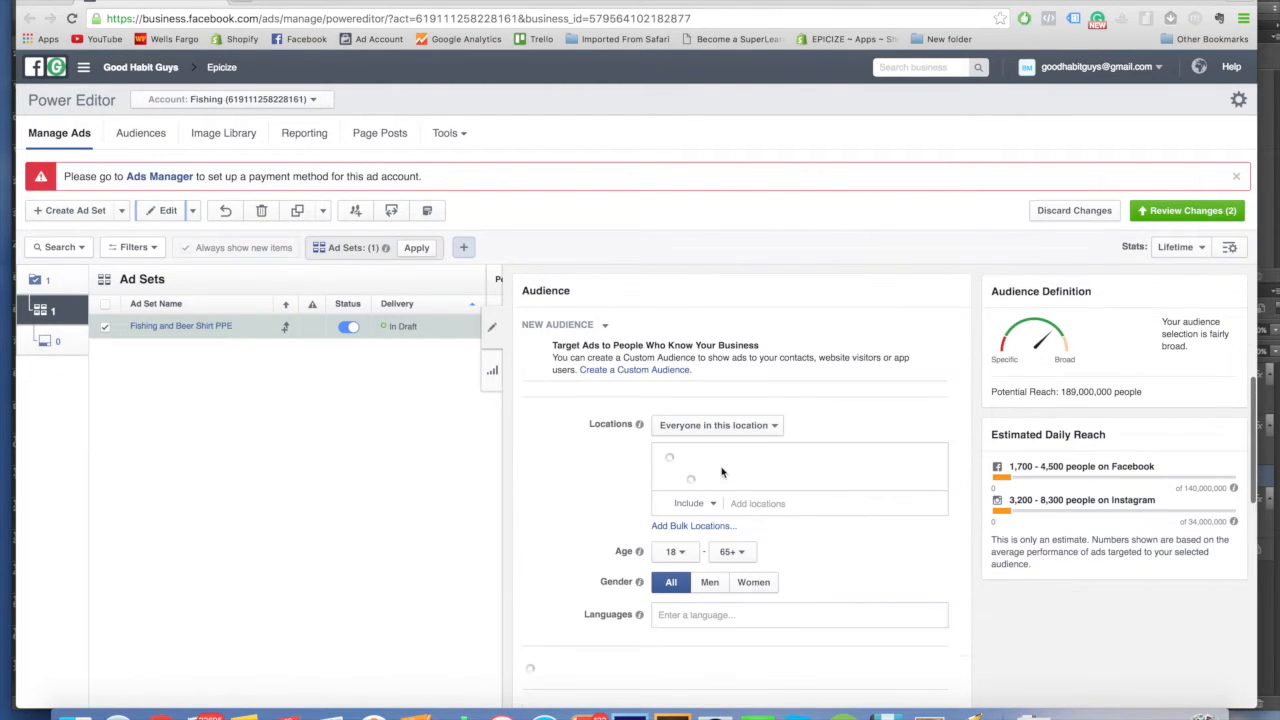
scroll(686, 611, down, 1)
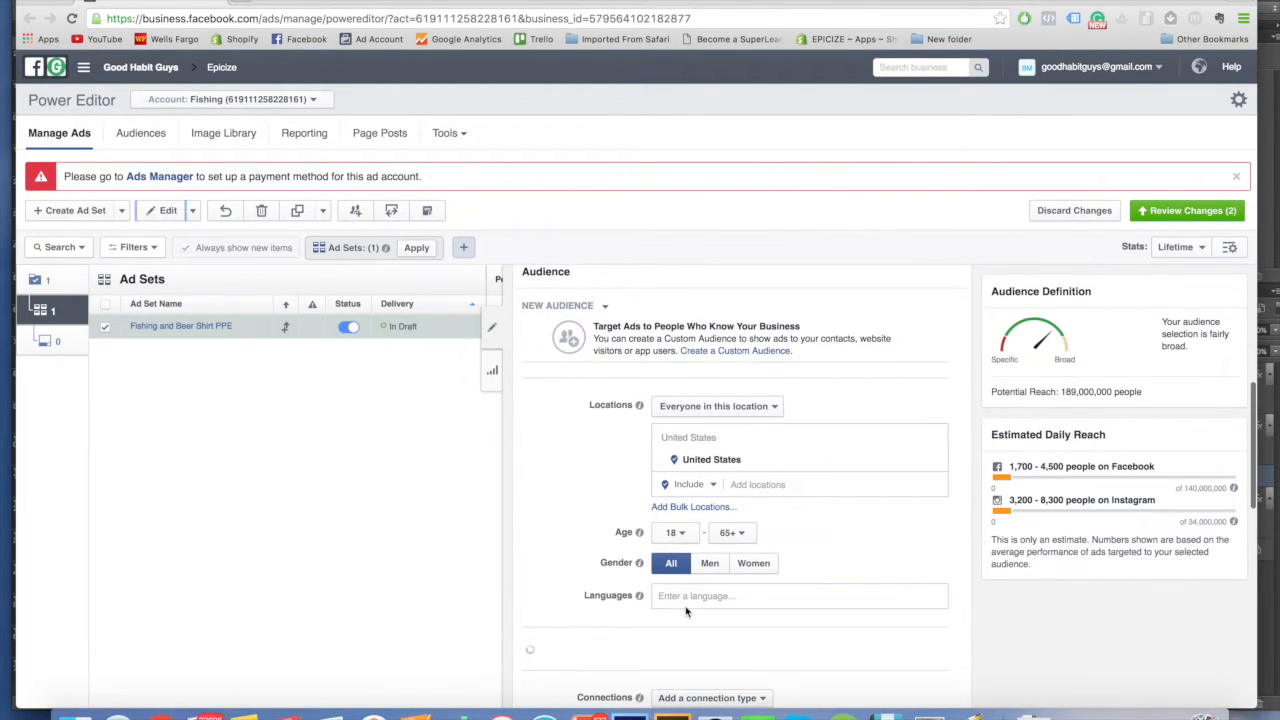
scroll(680, 606, down, 2)
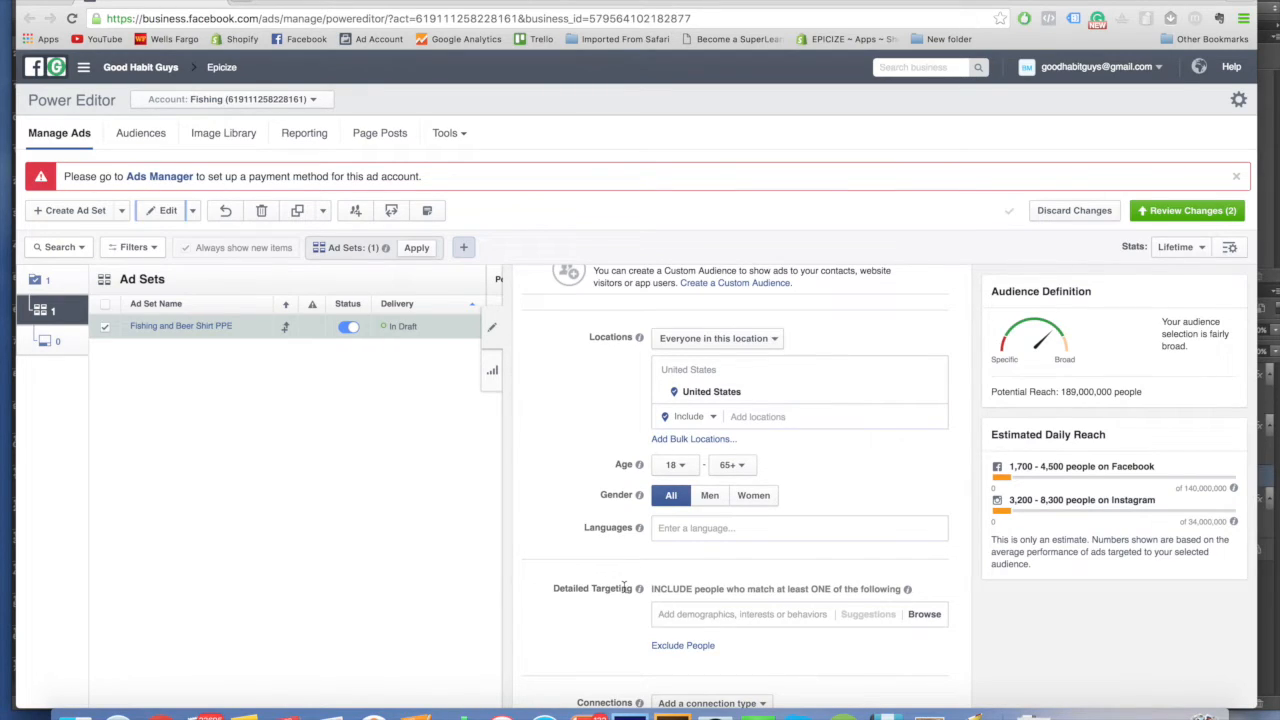
click(663, 612)
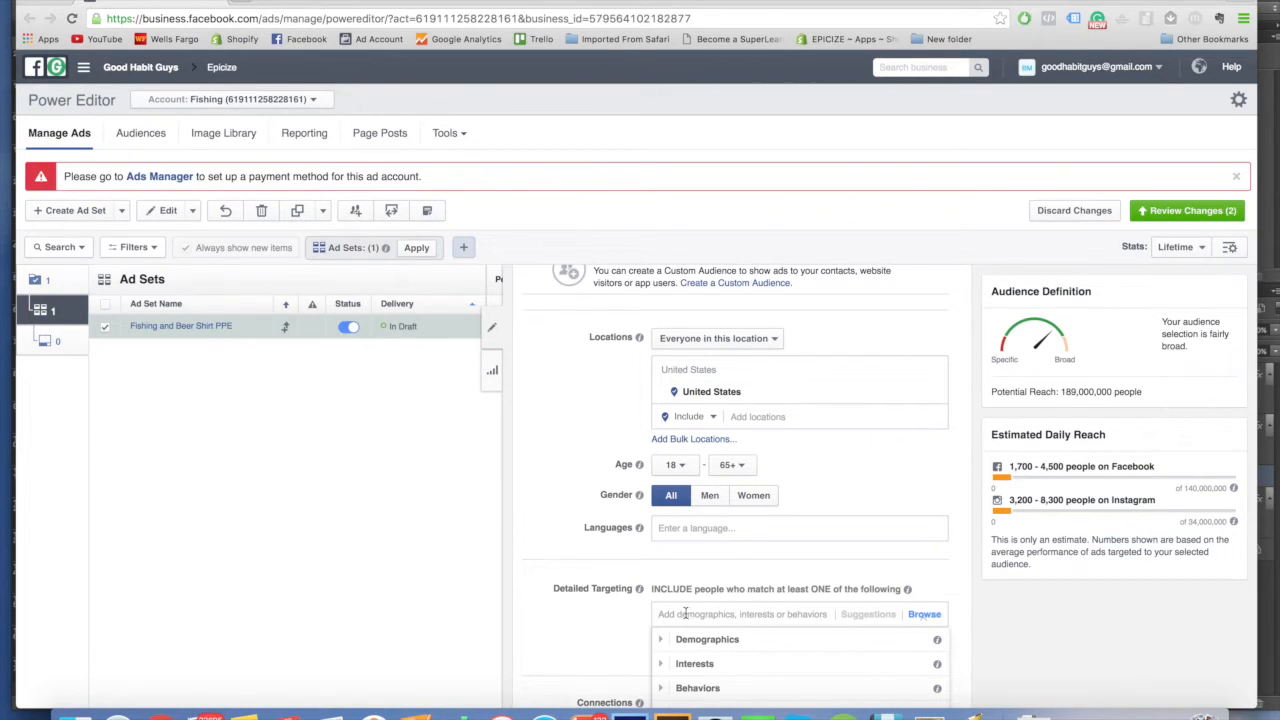
scroll(681, 606, down, 1)
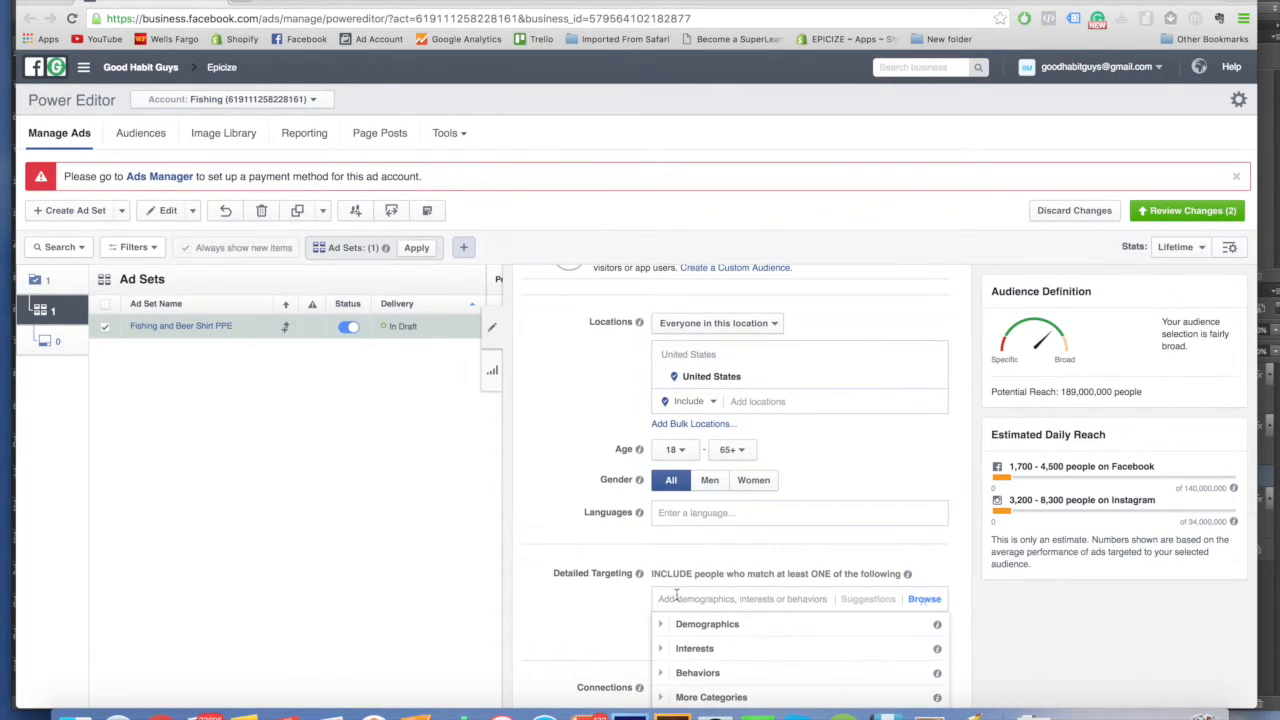
scroll(663, 594, down, 3)
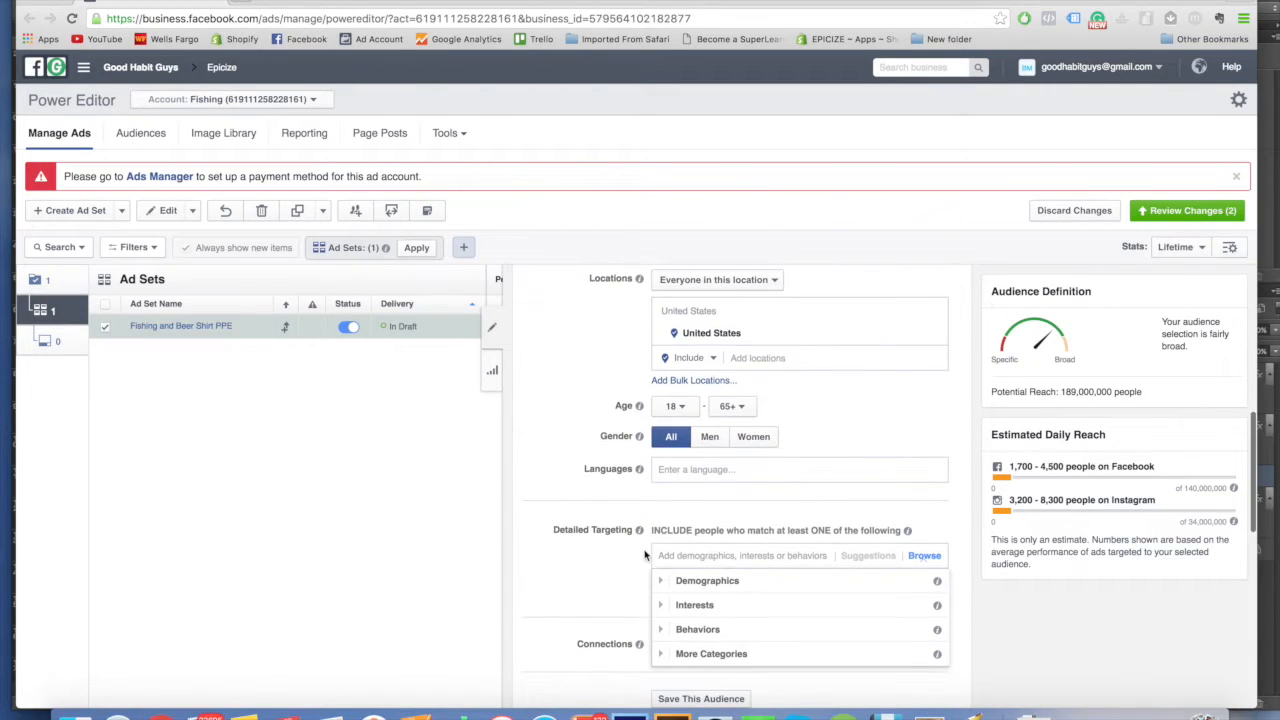
click(642, 549)
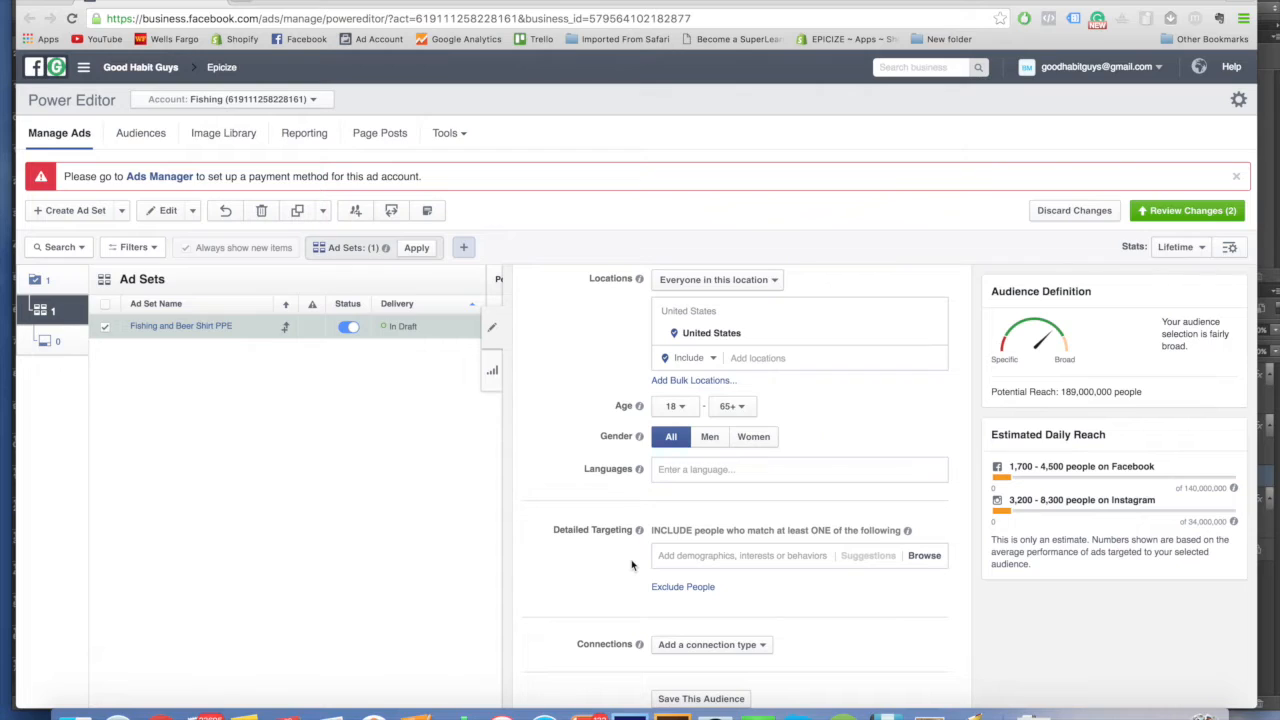
scroll(645, 580, down, 3)
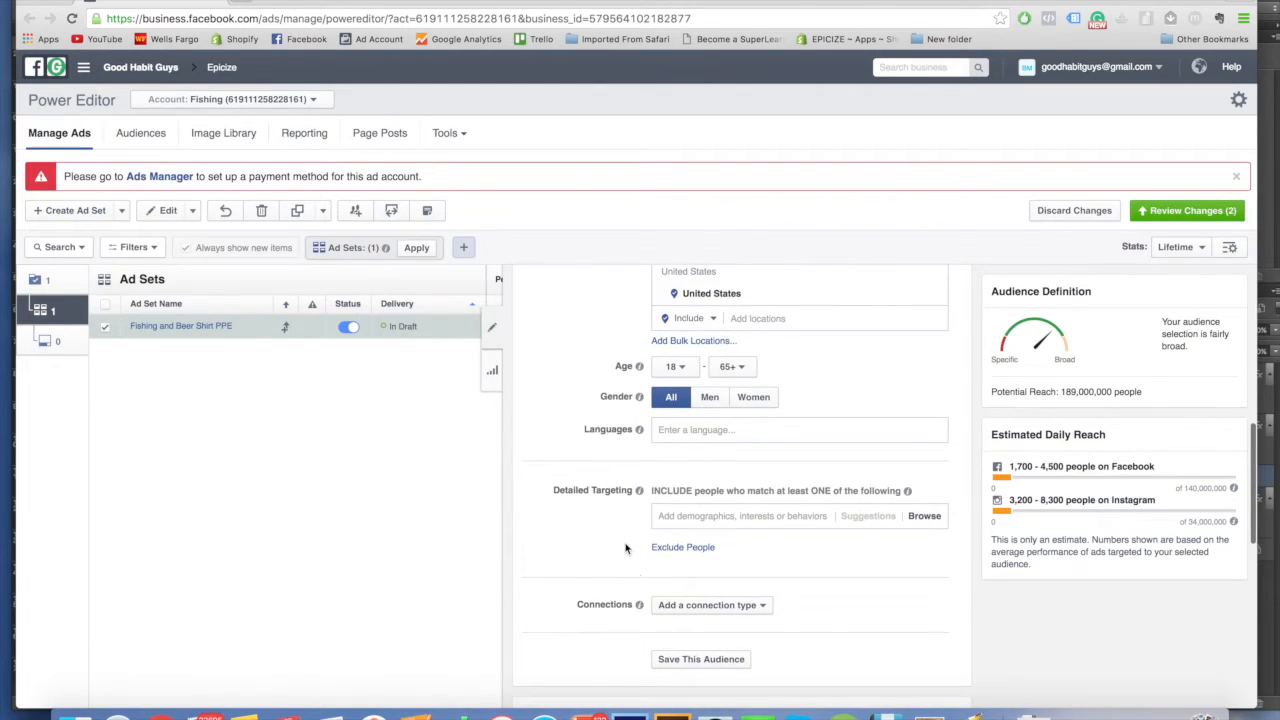
scroll(600, 555, up, 2)
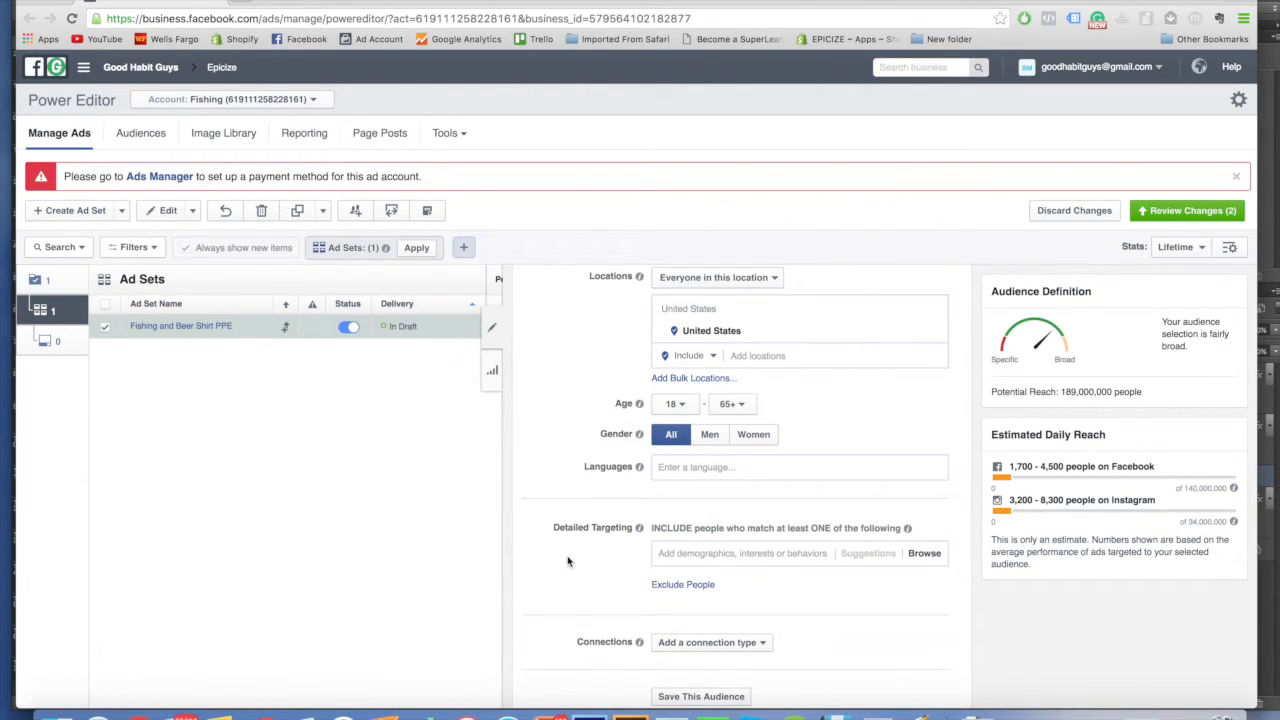
click(660, 557)
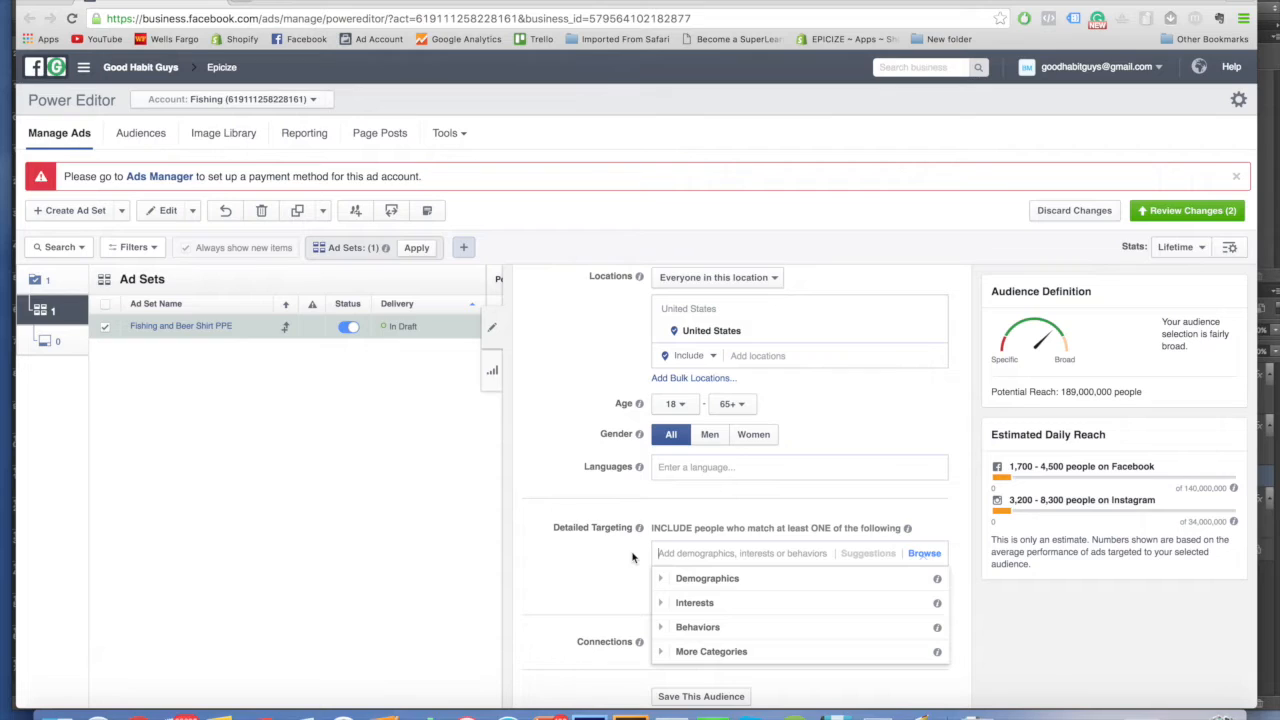
click(632, 557)
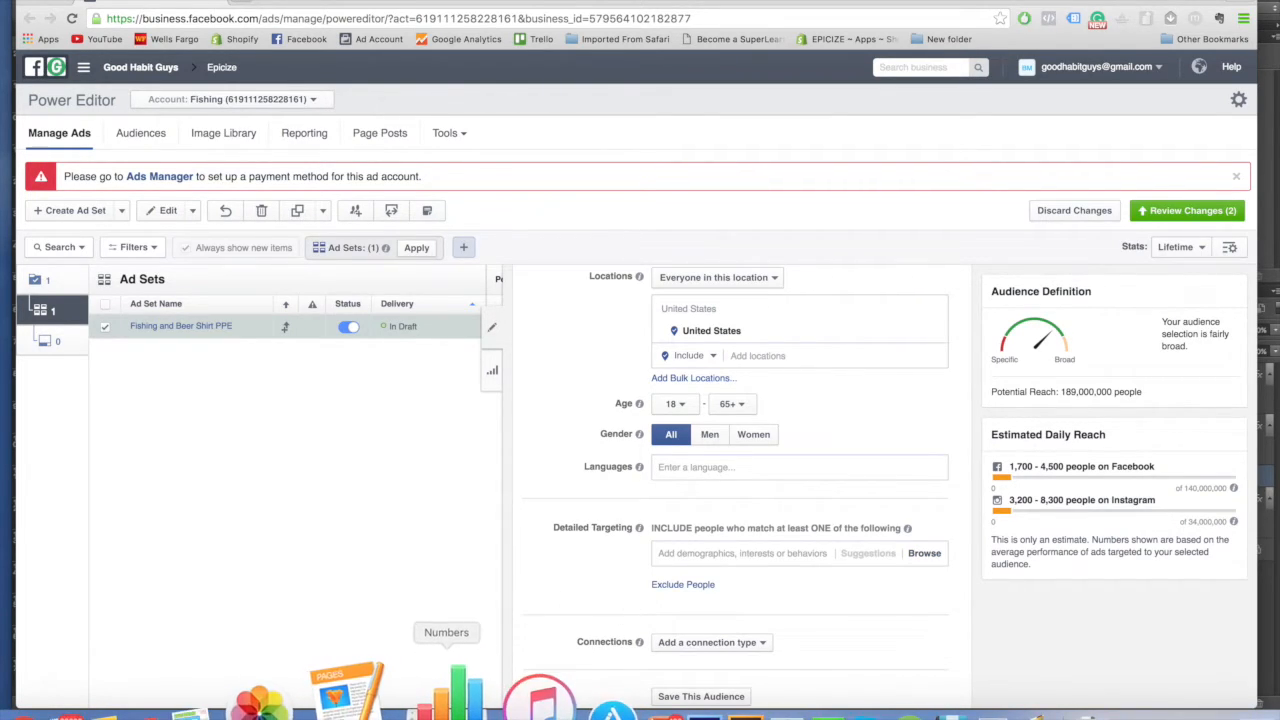
Switch to the Pages document and examine its table of fishing websites, magazines, stores and persons.
click(370, 688)
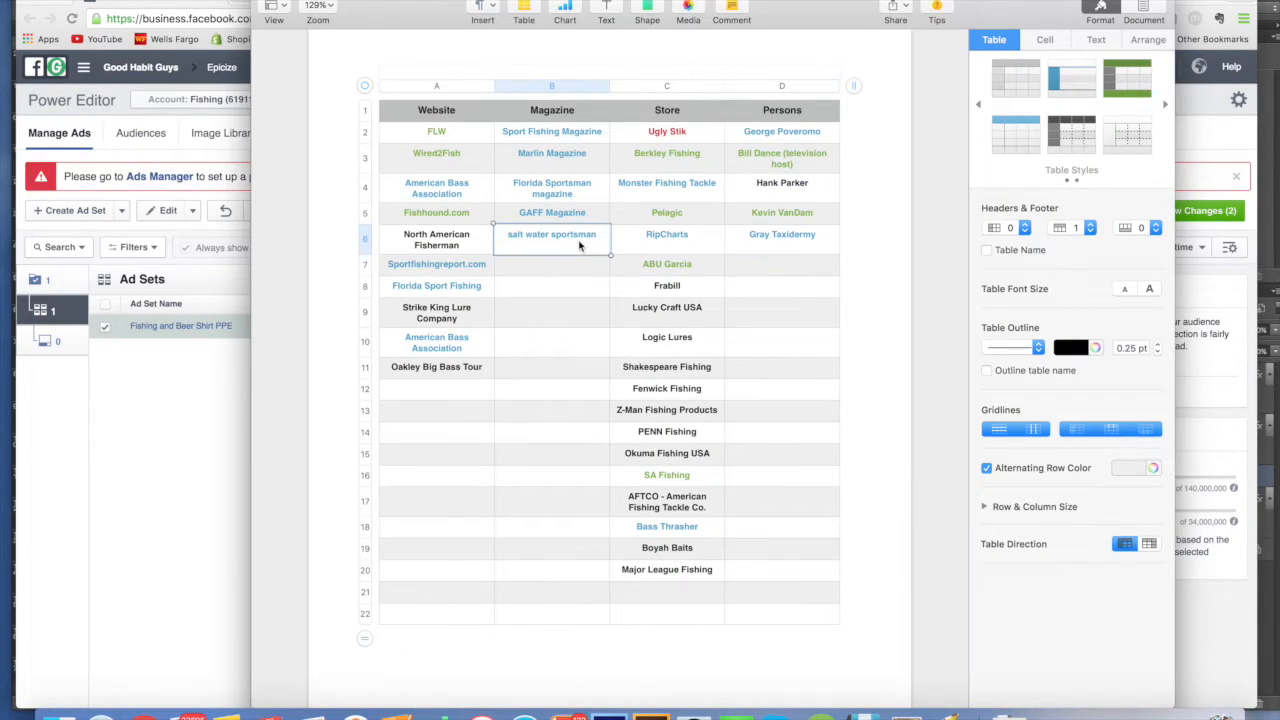
drag(451, 134, 550, 320)
click(763, 569)
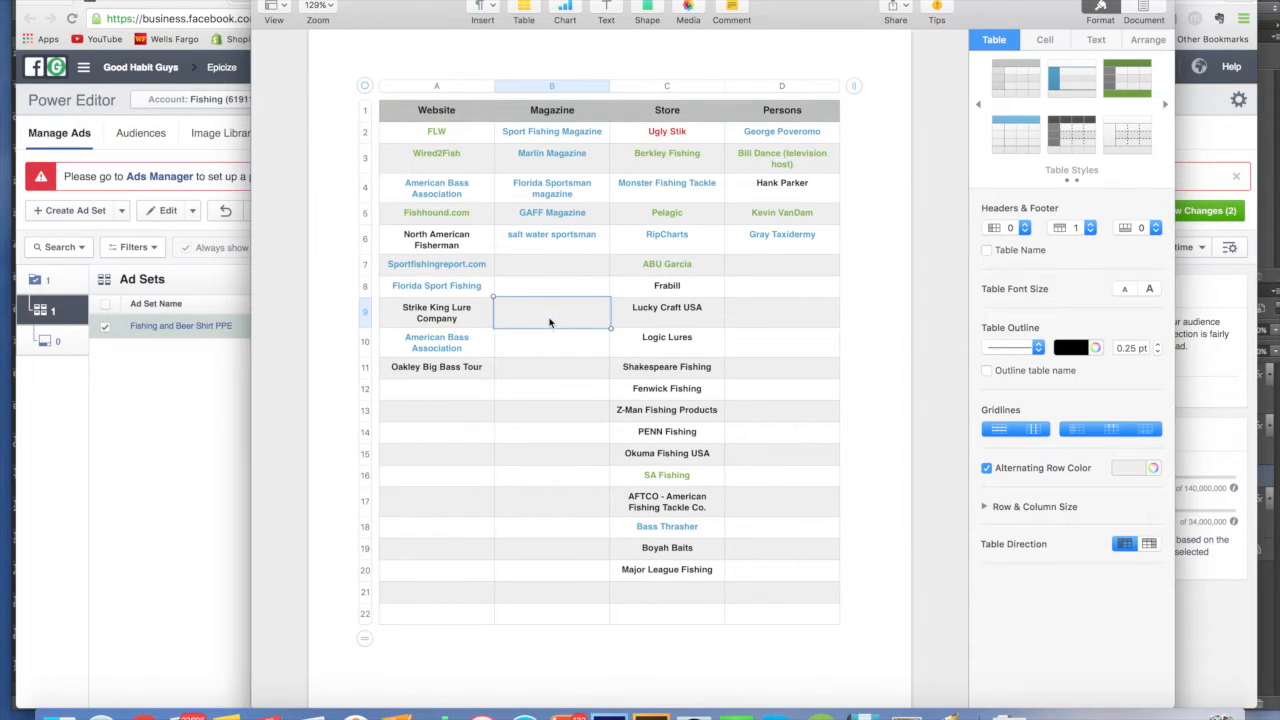
click(546, 367)
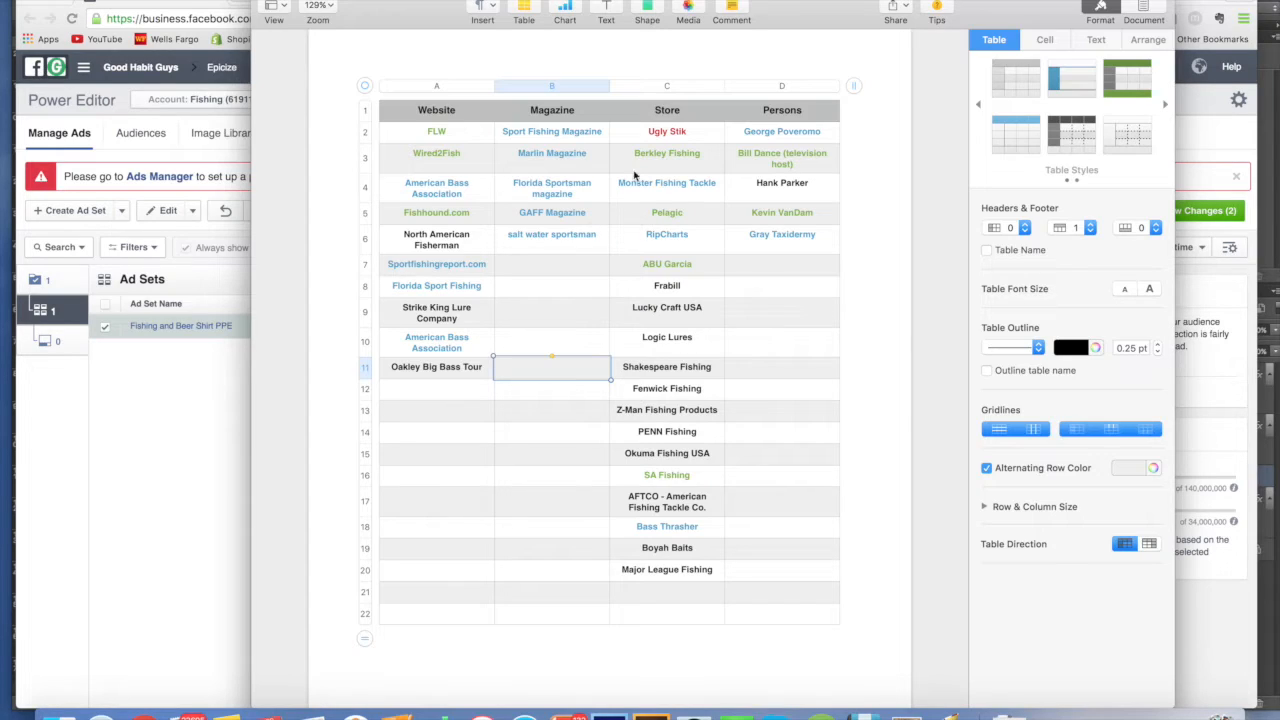
click(670, 569)
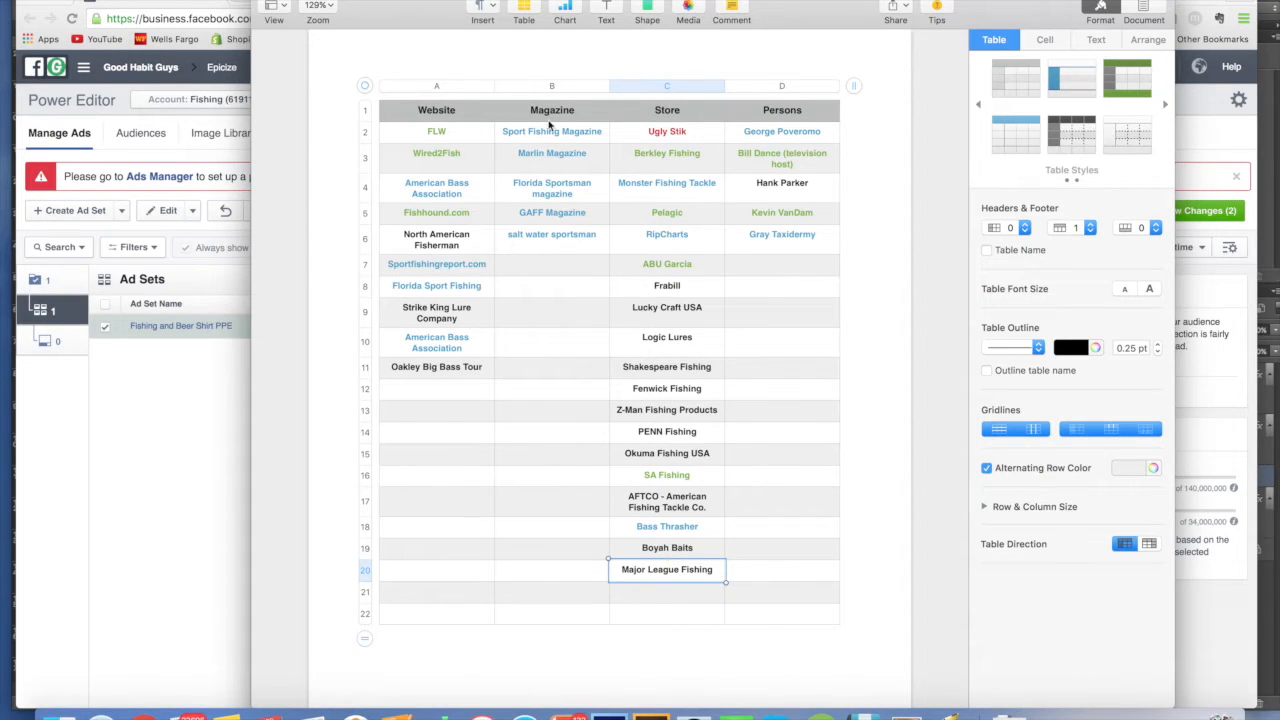
Arrange the Pages research table and the Power Editor window side by side in Split View.
drag(290, 10, 110, 13)
drag(850, 20, 488, 14)
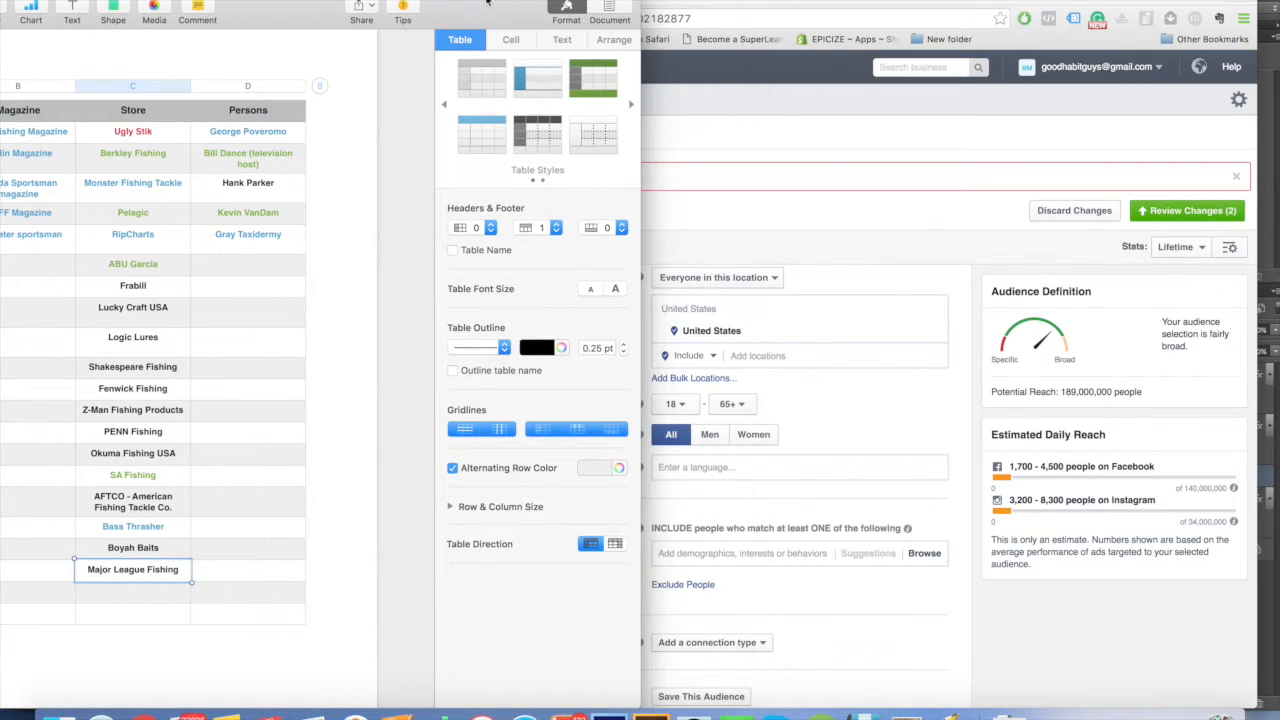
click(714, 553)
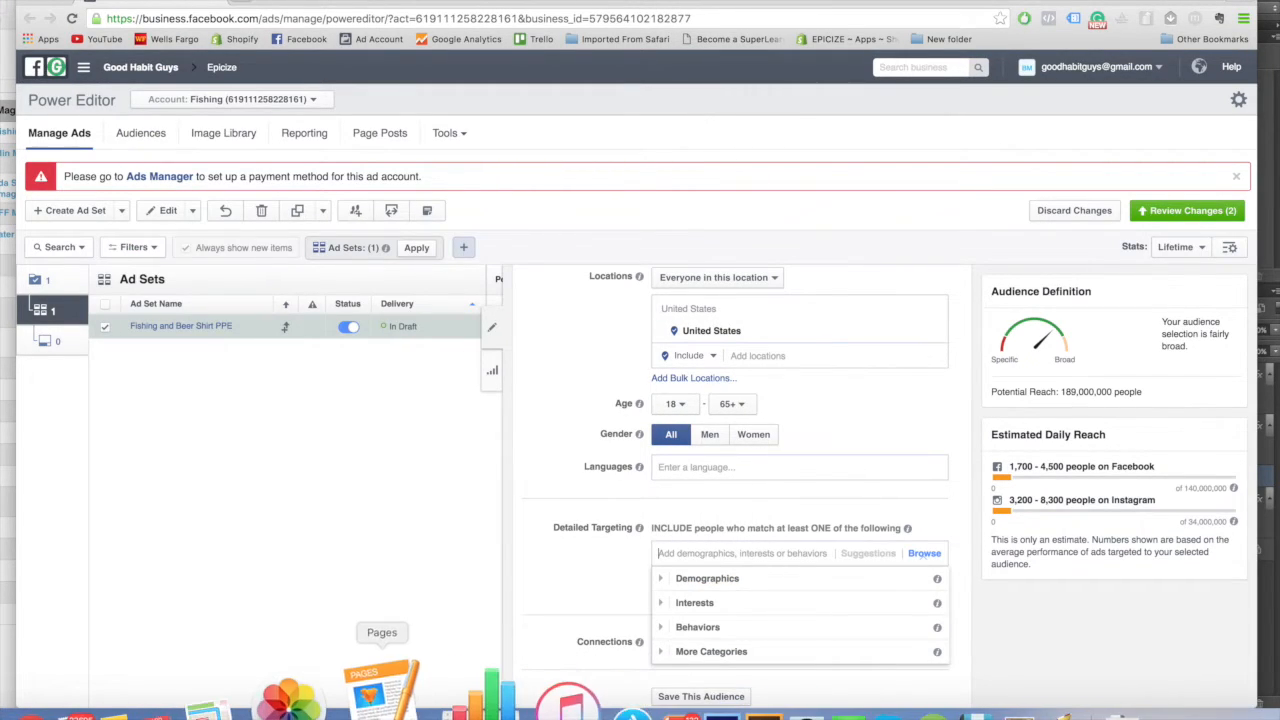
click(411, 682)
drag(241, 28, 474, 28)
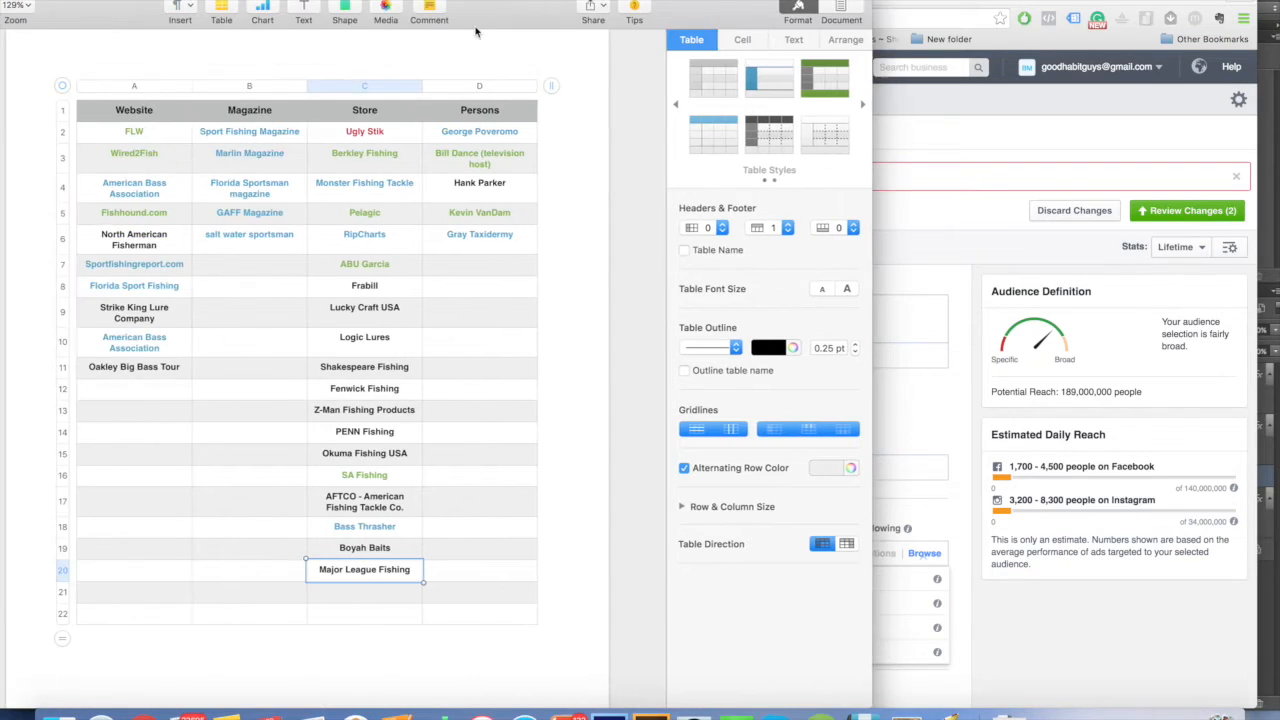
drag(38, 3, 94, 34)
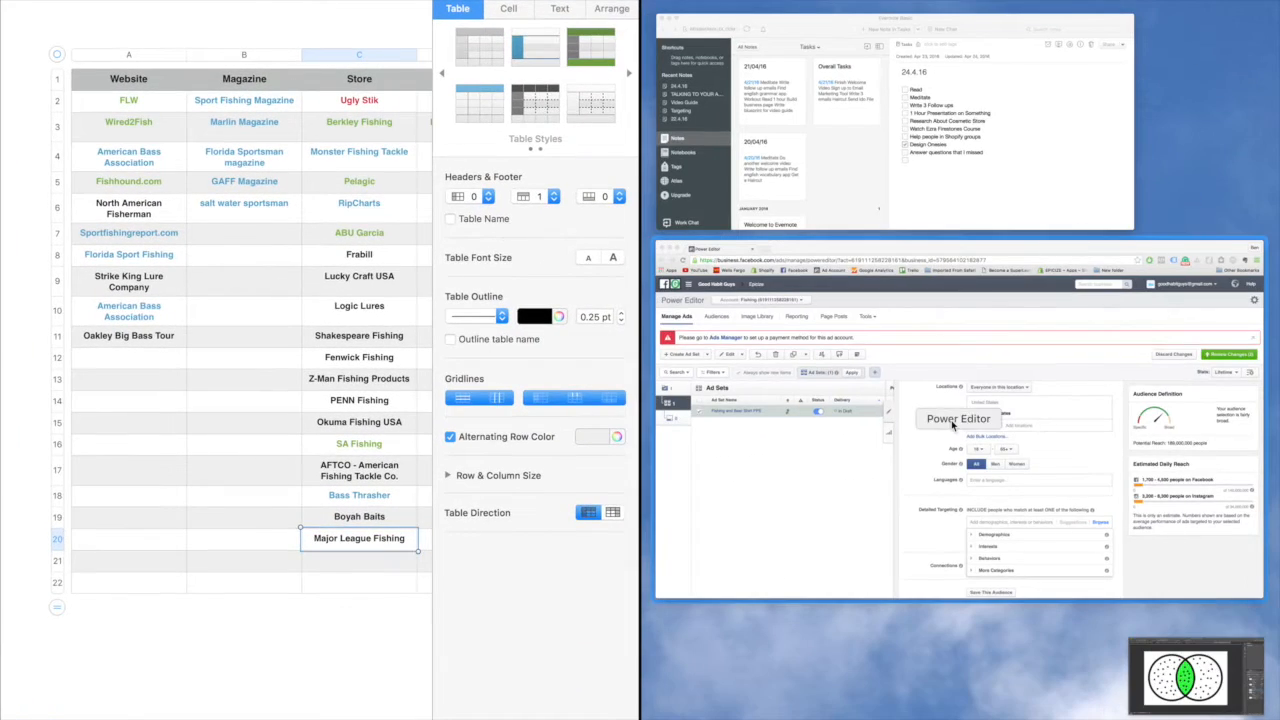
click(952, 424)
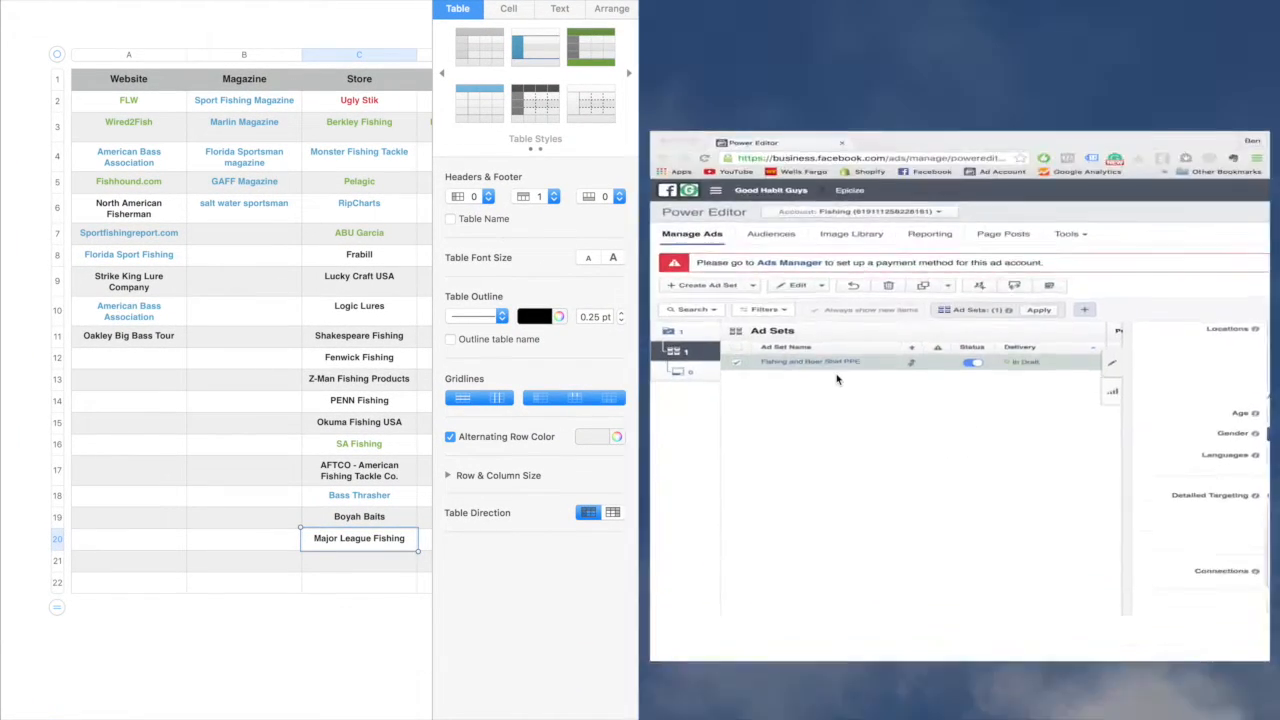
Add the Major League Fishing interest to the ad set's Detailed Targeting.
click(840, 540)
text(mAJOR LEAGUE FISHING)
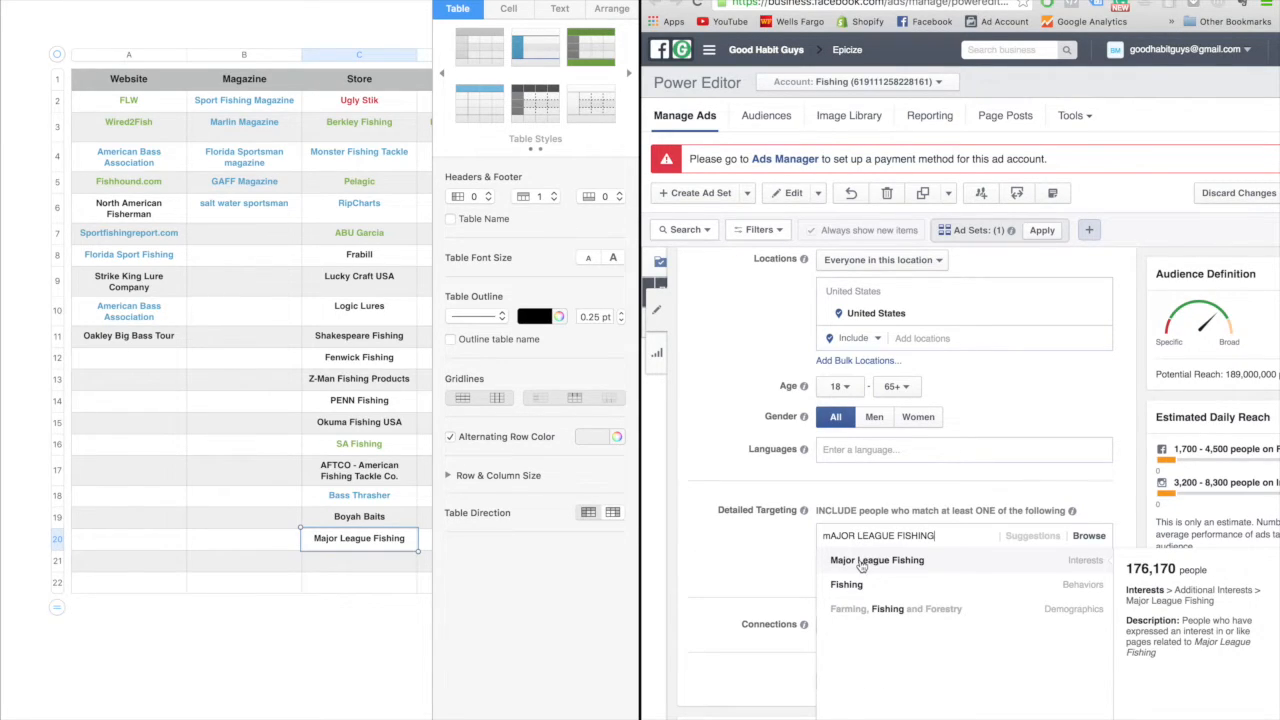
key(Return)
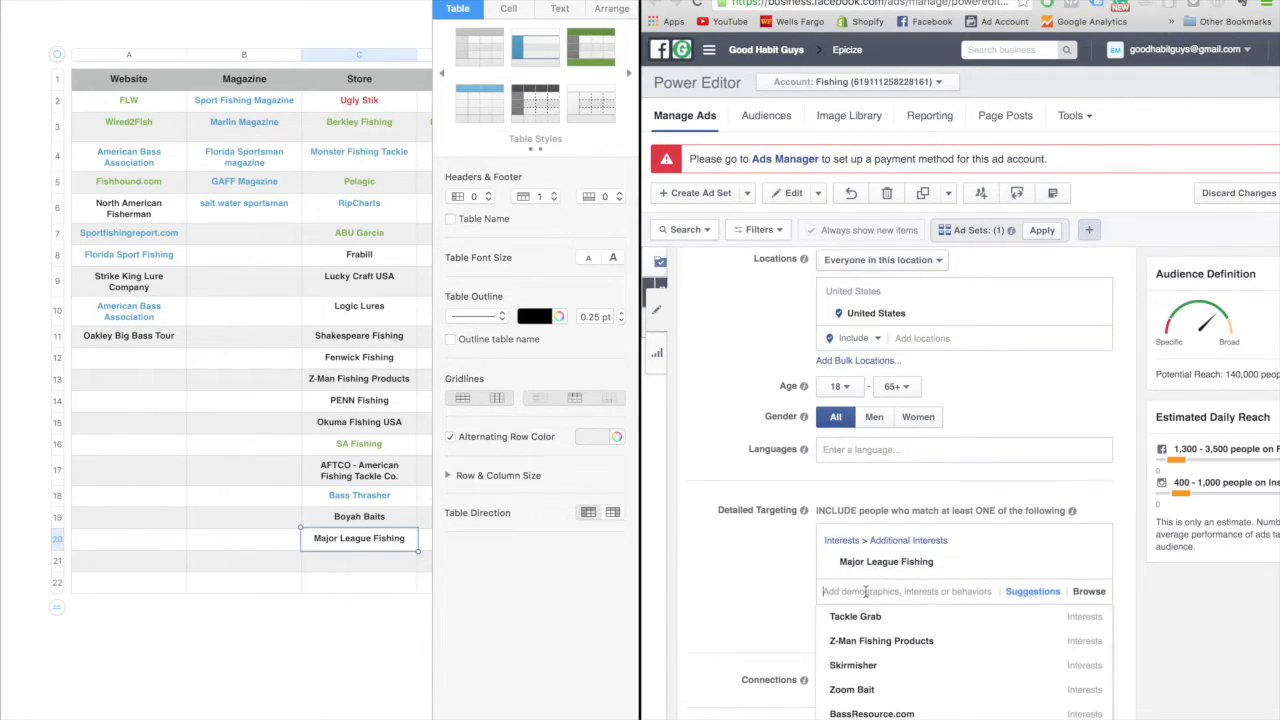
Try to find Boyah Baits among the Detailed Targeting interests, then clear the search text.
text(BOYAH BAITS)
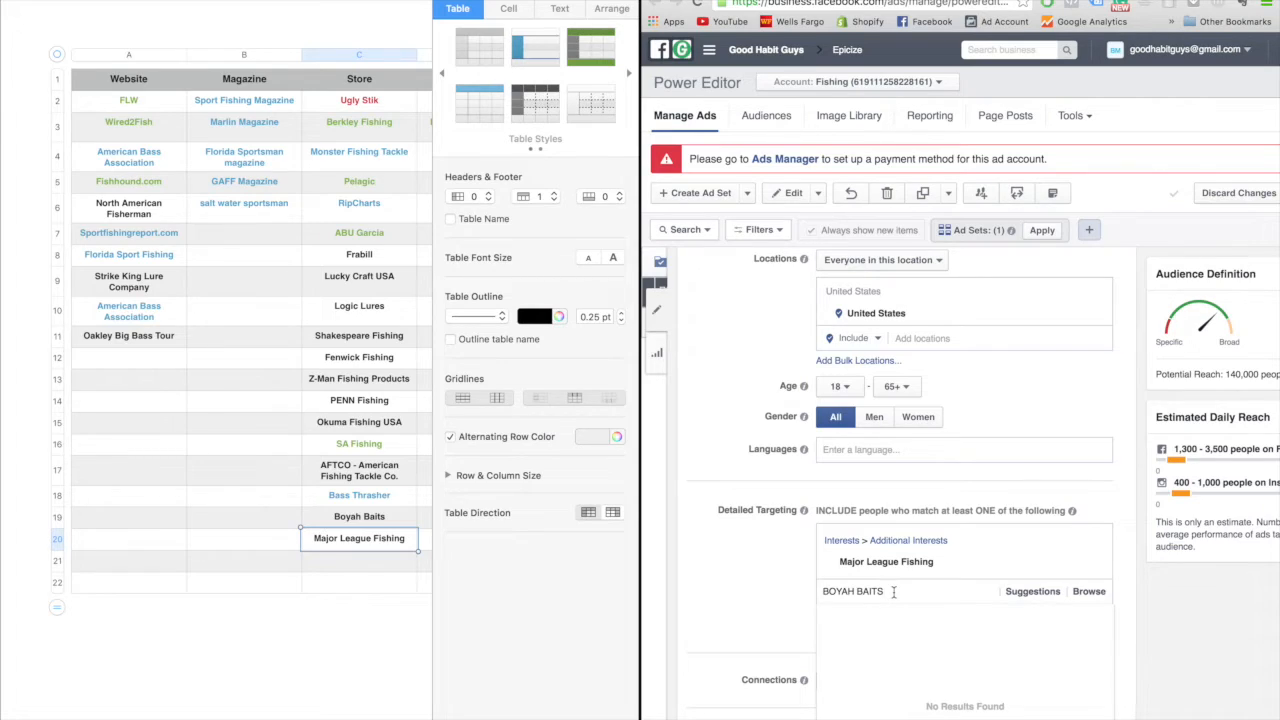
triple_click(893, 591)
text(B)
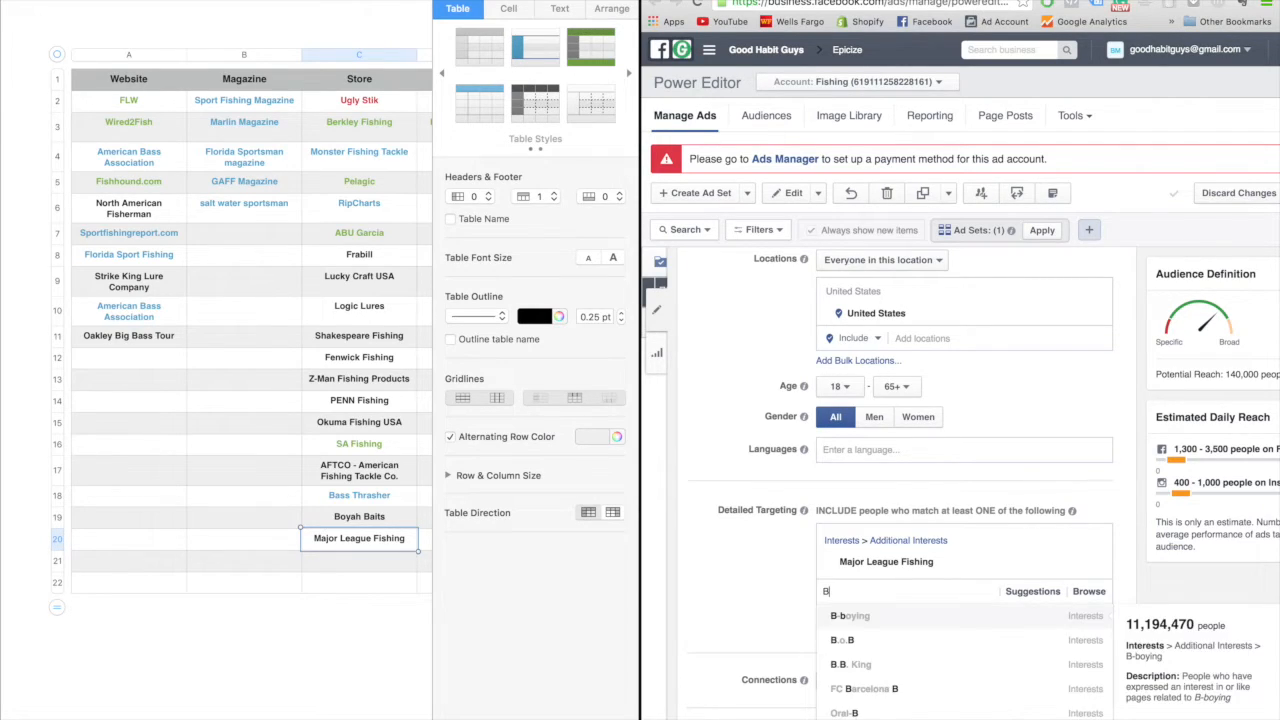
text(OYAH BA)
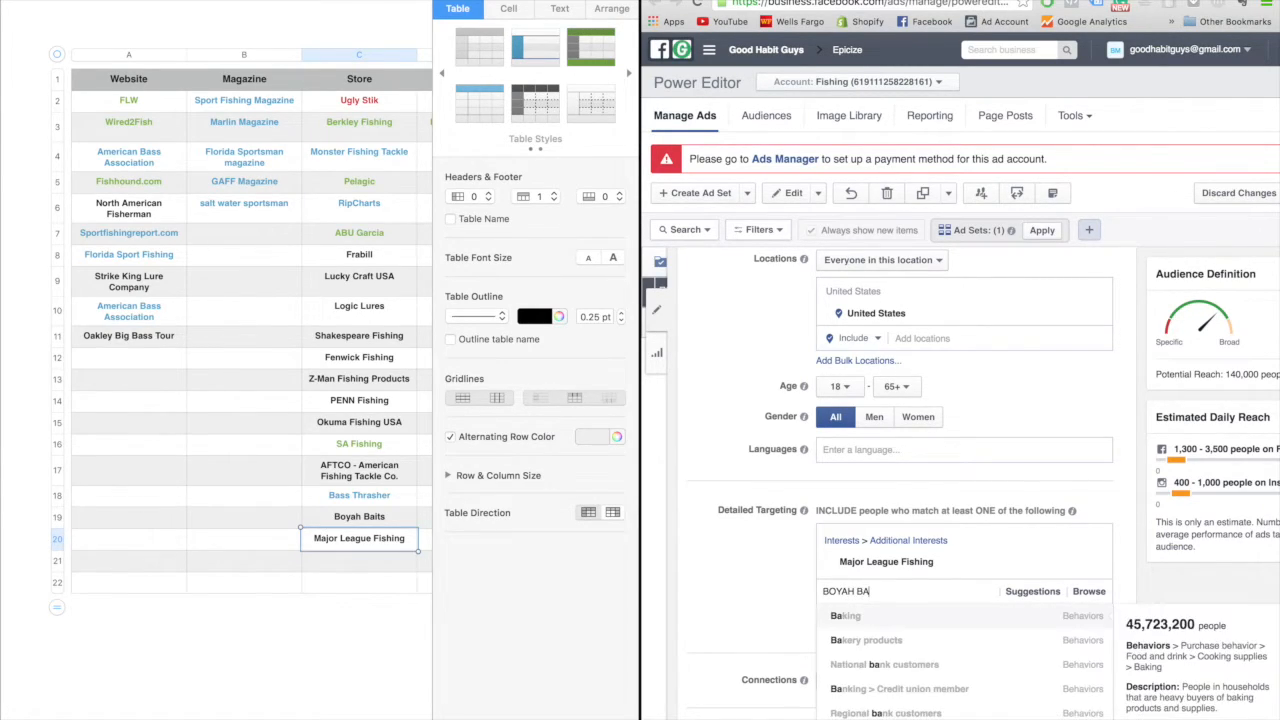
text(IT)
key(super+a)
key(BackSpace)
Add the Bass Thrasher interest to the included Detailed Targeting audience.
text(BASS THRASH)
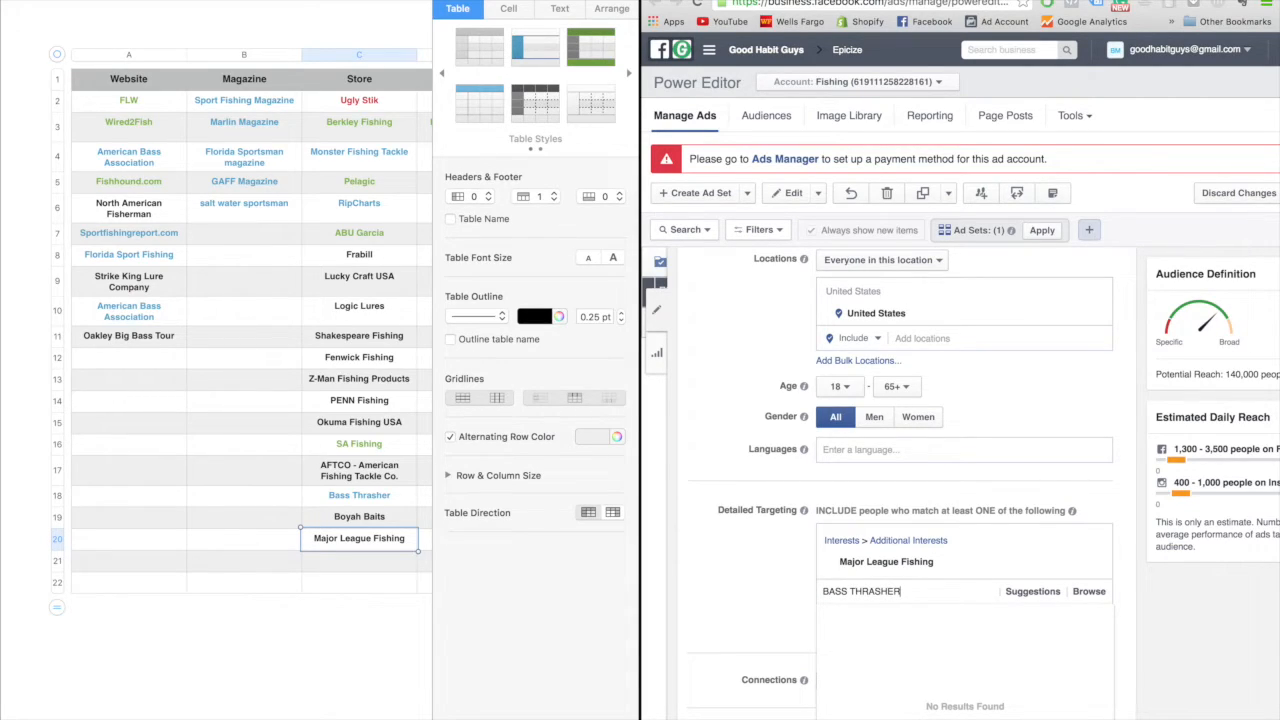
click(888, 617)
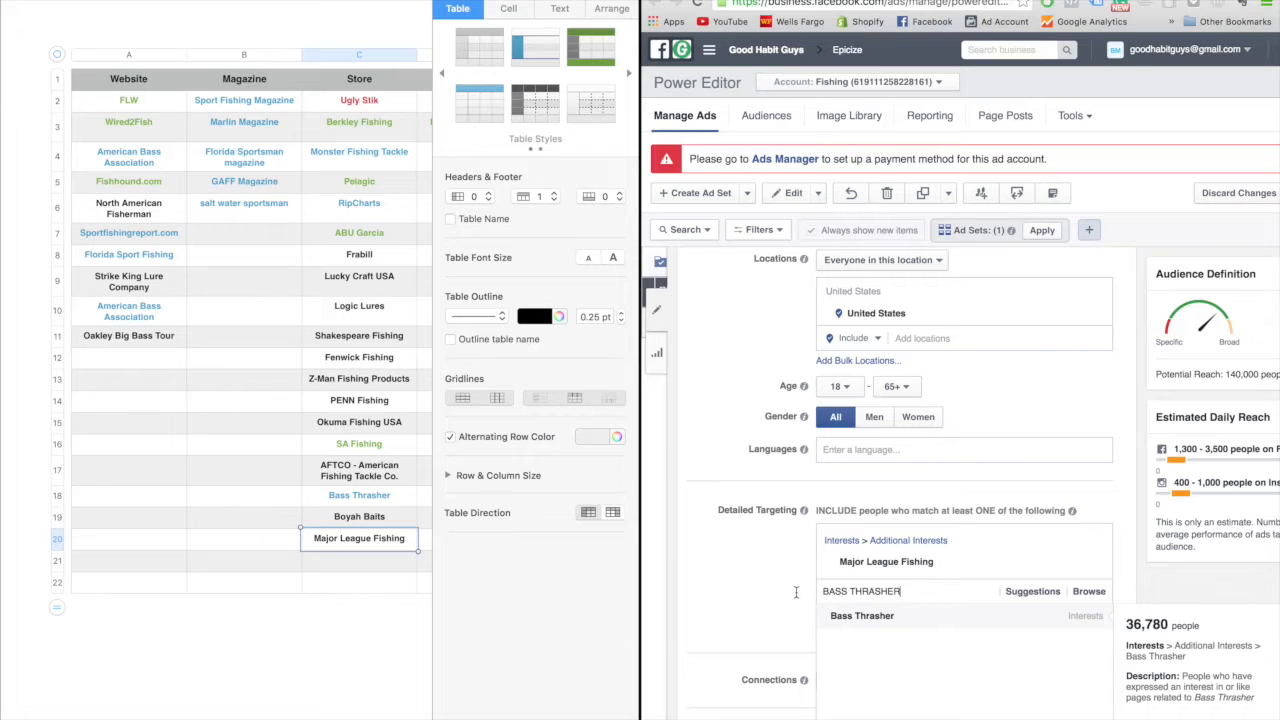
scroll(770, 576, down, 1)
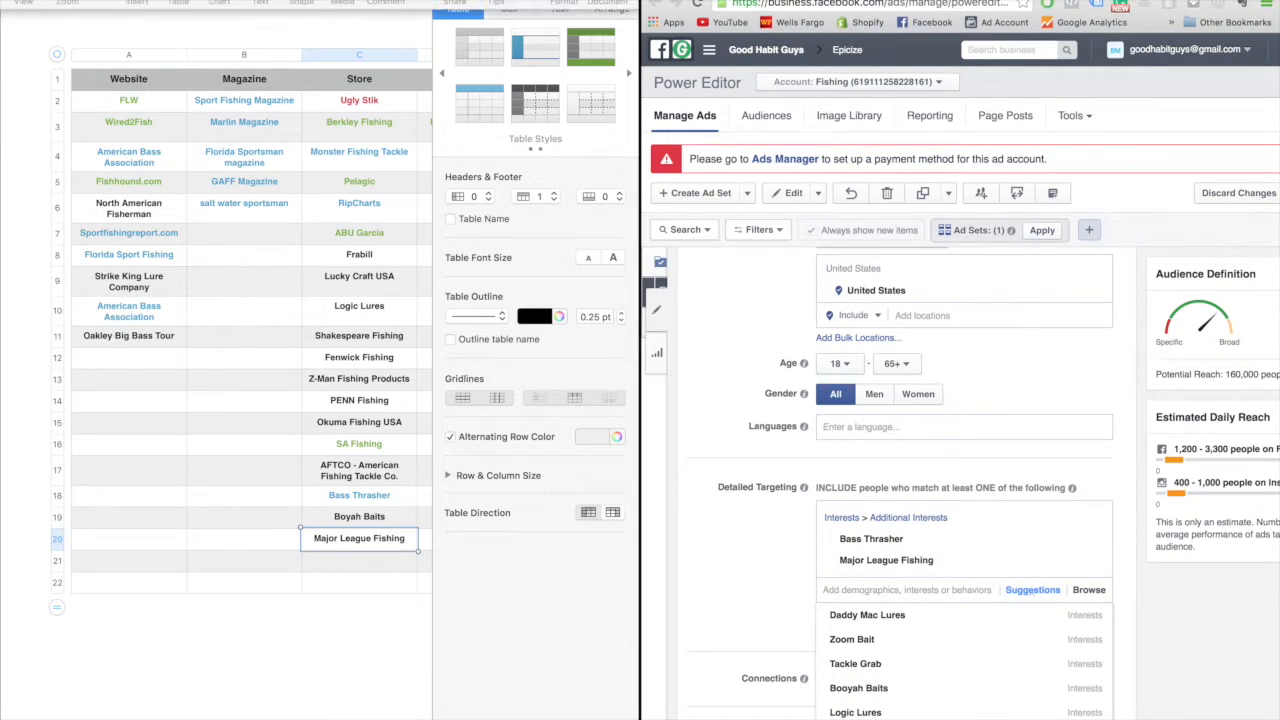
Return the Power Editor window to full width and dismiss the interest suggestions under Detailed Targeting.
click(877, 1)
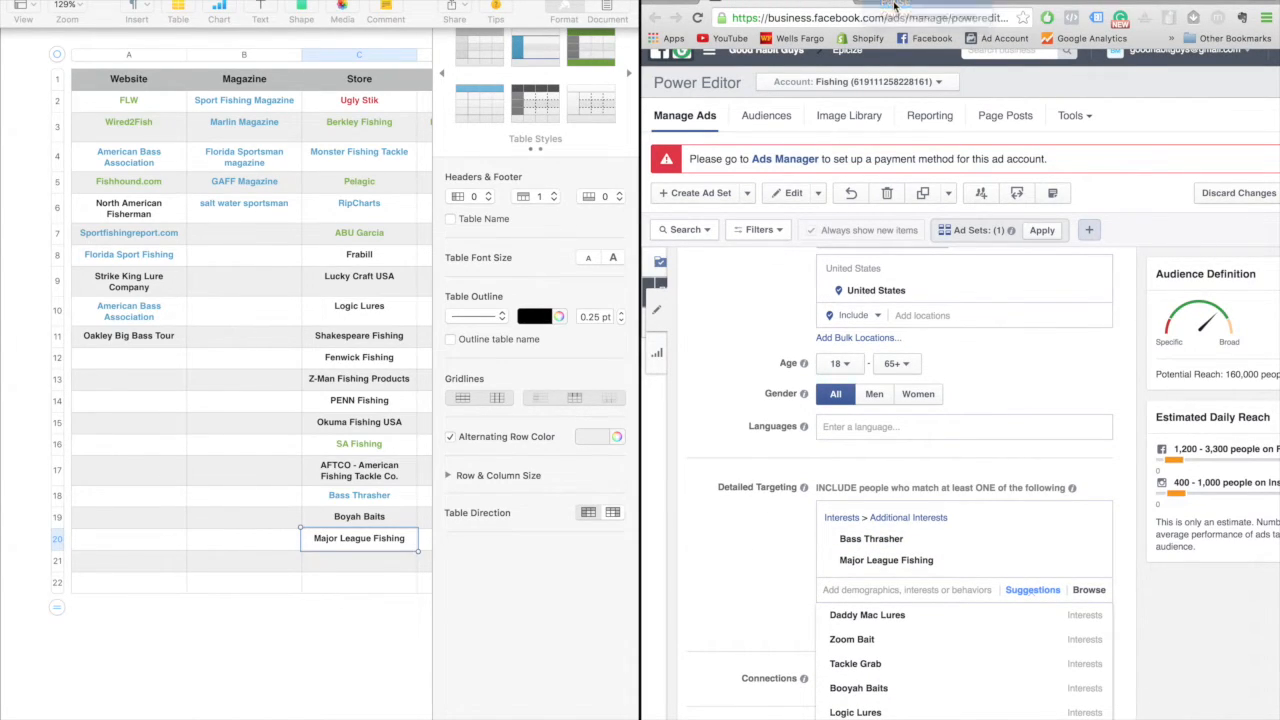
click(895, 3)
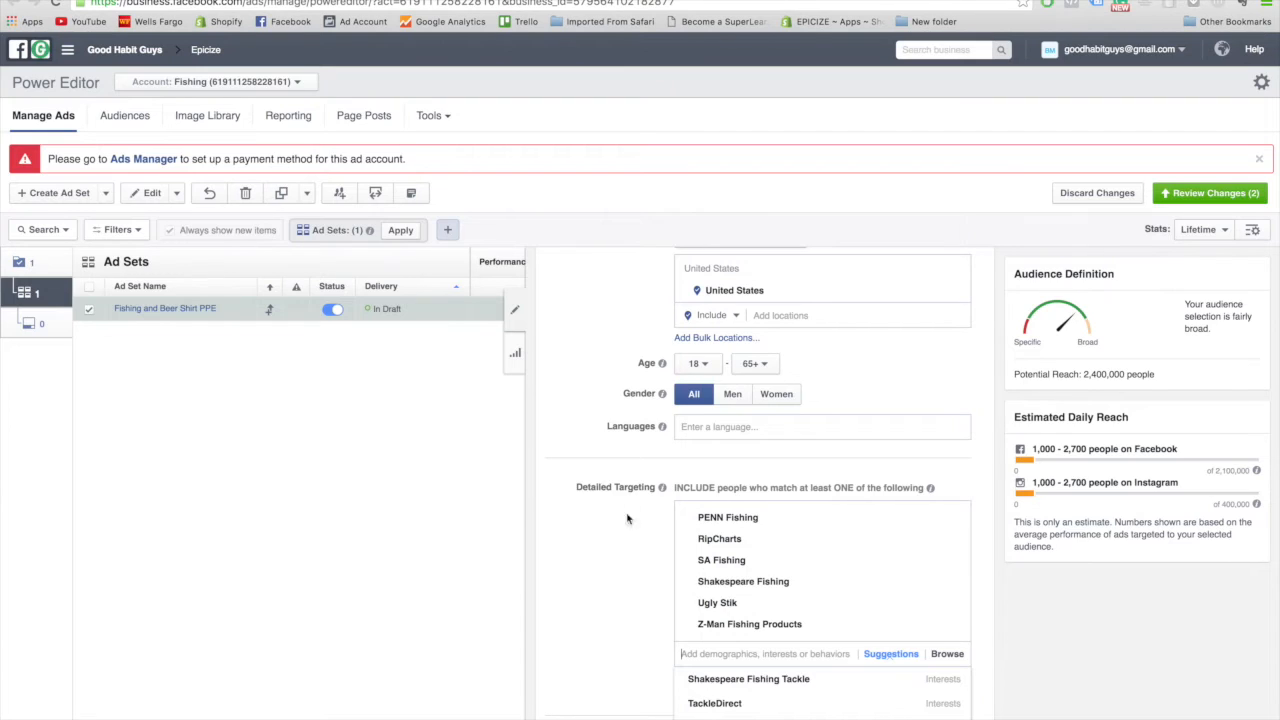
scroll(628, 520, down, 2)
click(630, 540)
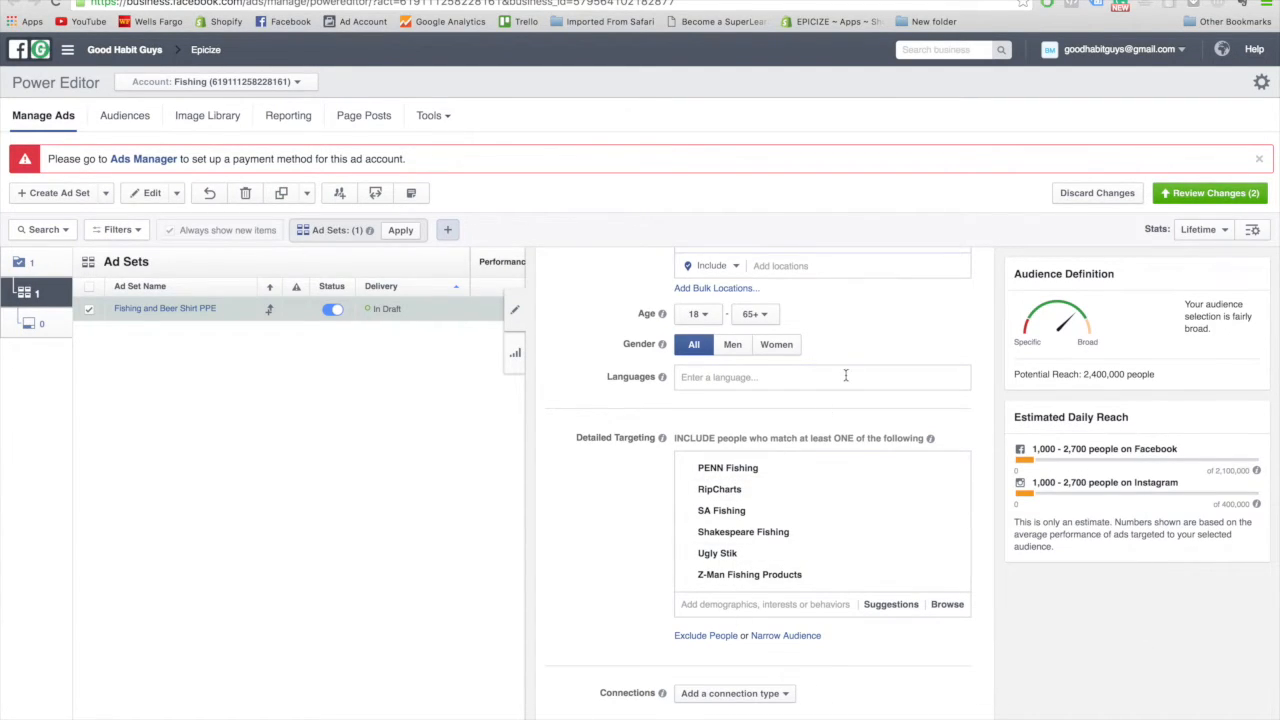
Check the potential reach of the fishing audience and the details of the included interests.
drag(1152, 374, 1084, 374)
click(1097, 376)
mouse_move(802, 516)
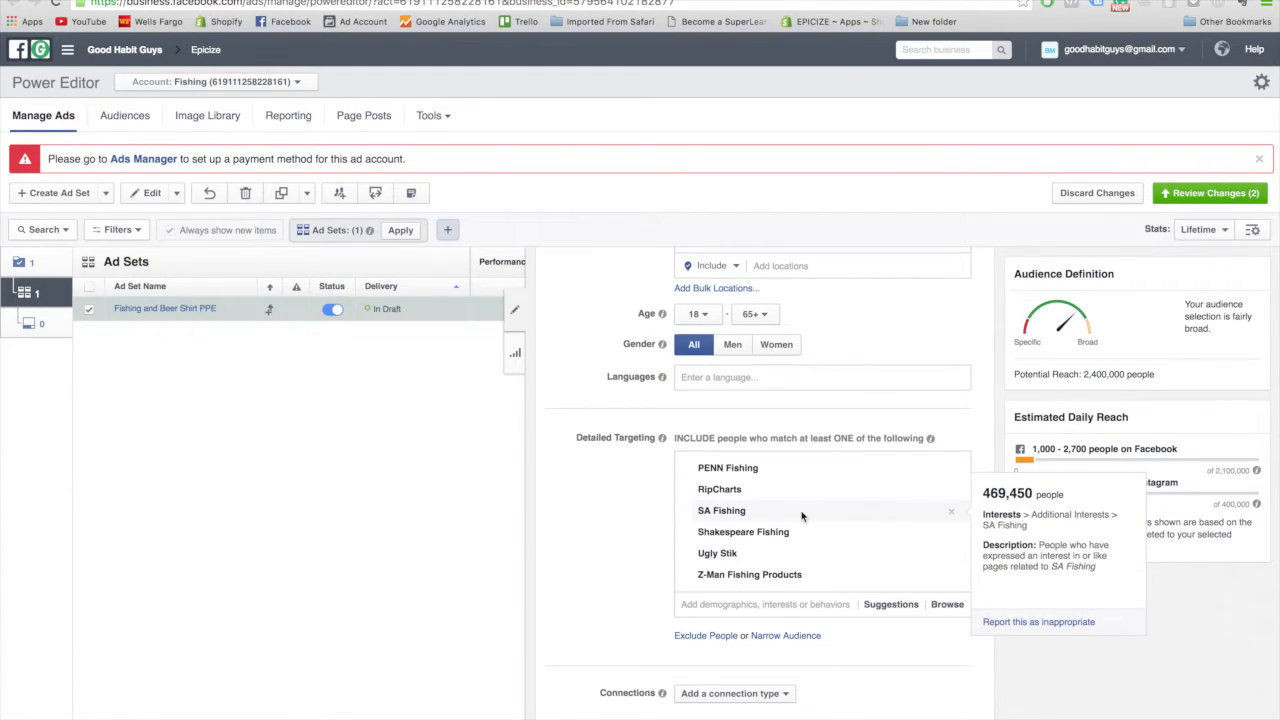
mouse_move(706, 551)
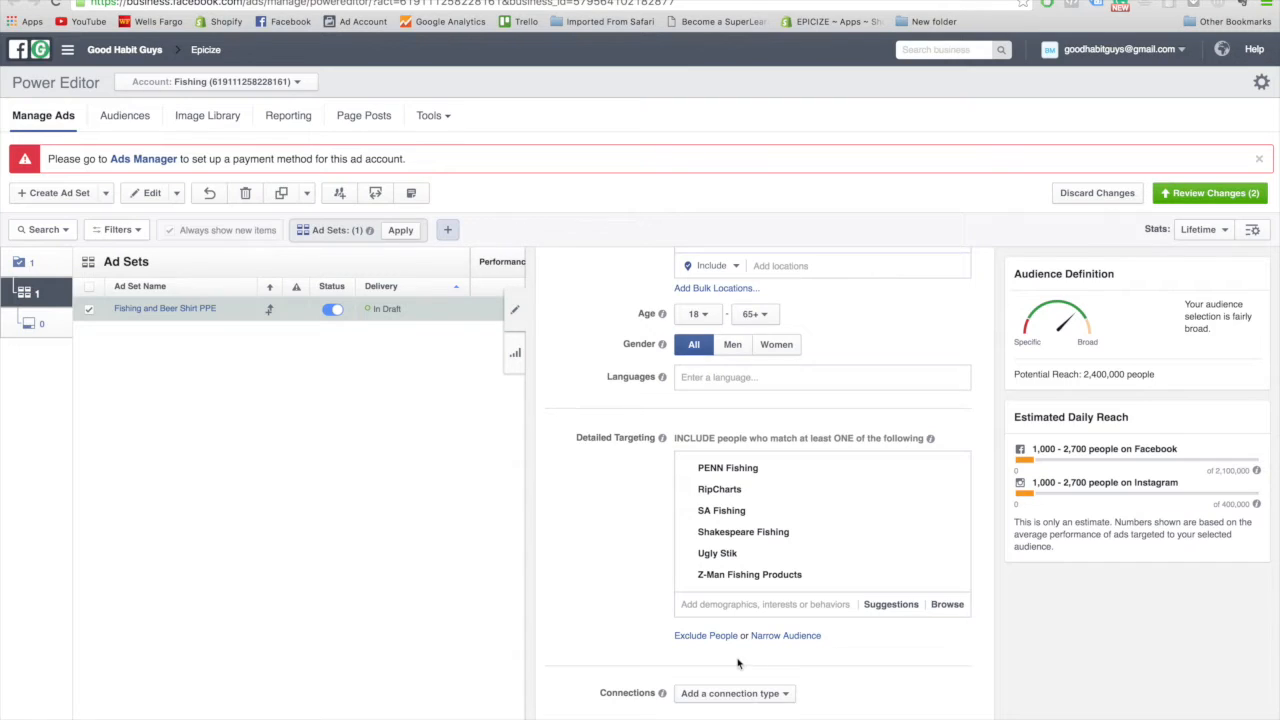
Narrow the audience with a second must-also-match condition and compare its wording with the include rule.
click(803, 637)
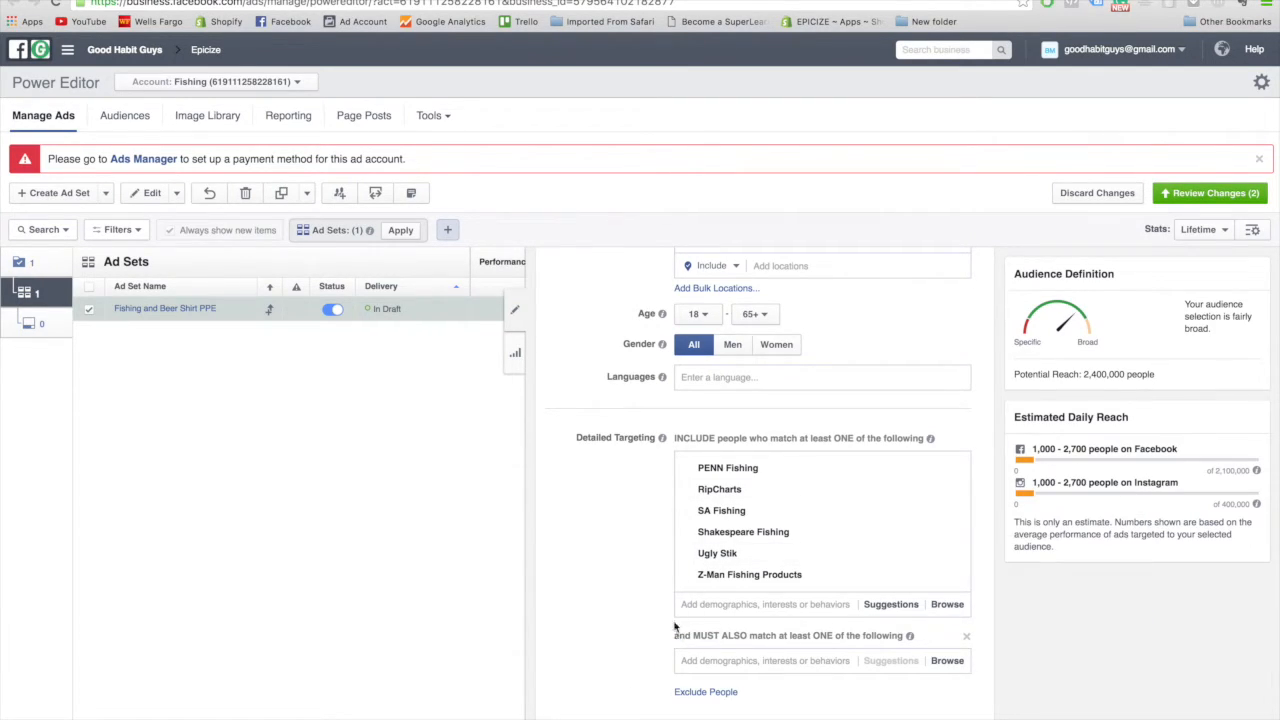
drag(673, 438, 871, 437)
click(866, 441)
drag(674, 636, 750, 637)
click(750, 637)
Try the I love Beer interest in the must-also-match condition and check the potential reach.
click(818, 662)
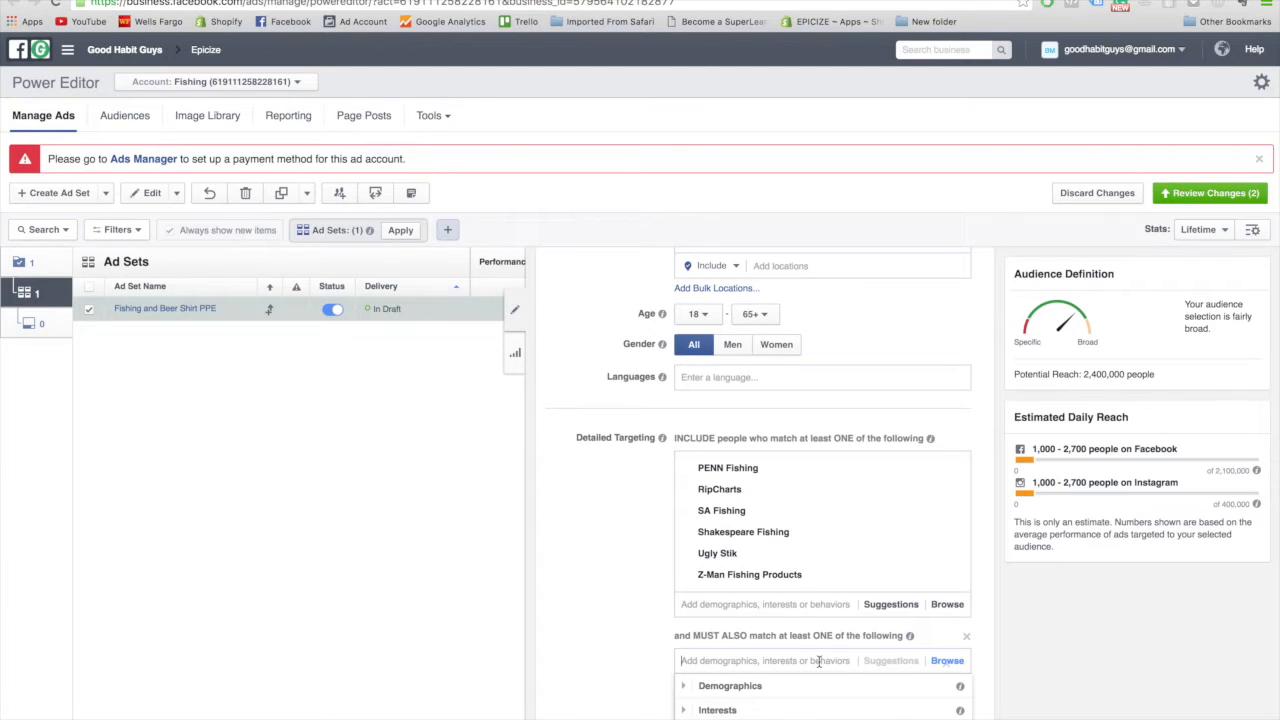
text(f)
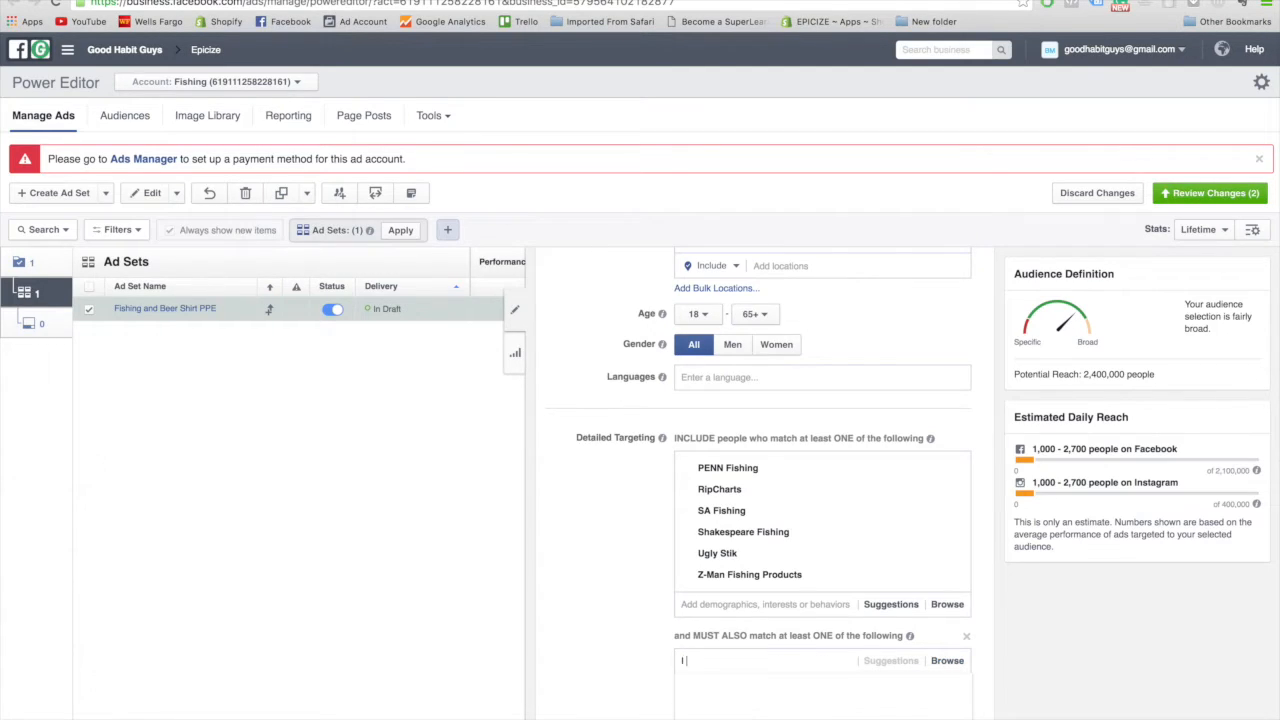
text( LOVE BEER)
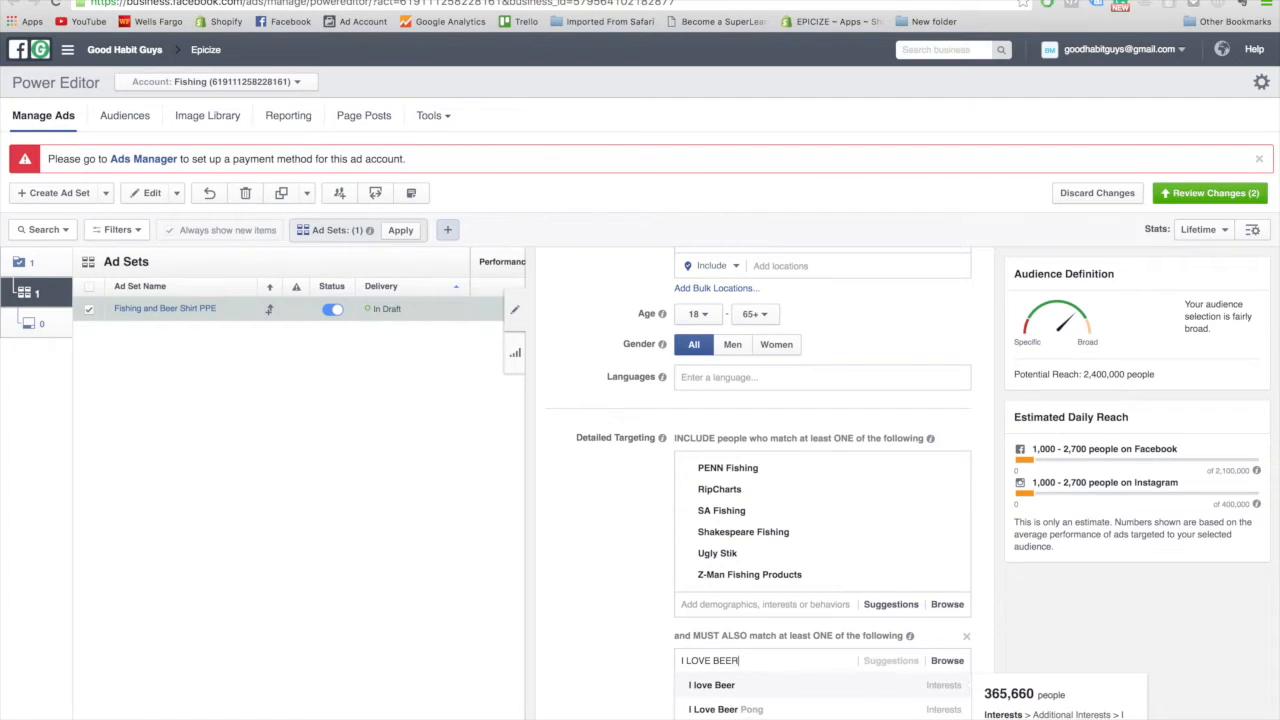
click(788, 695)
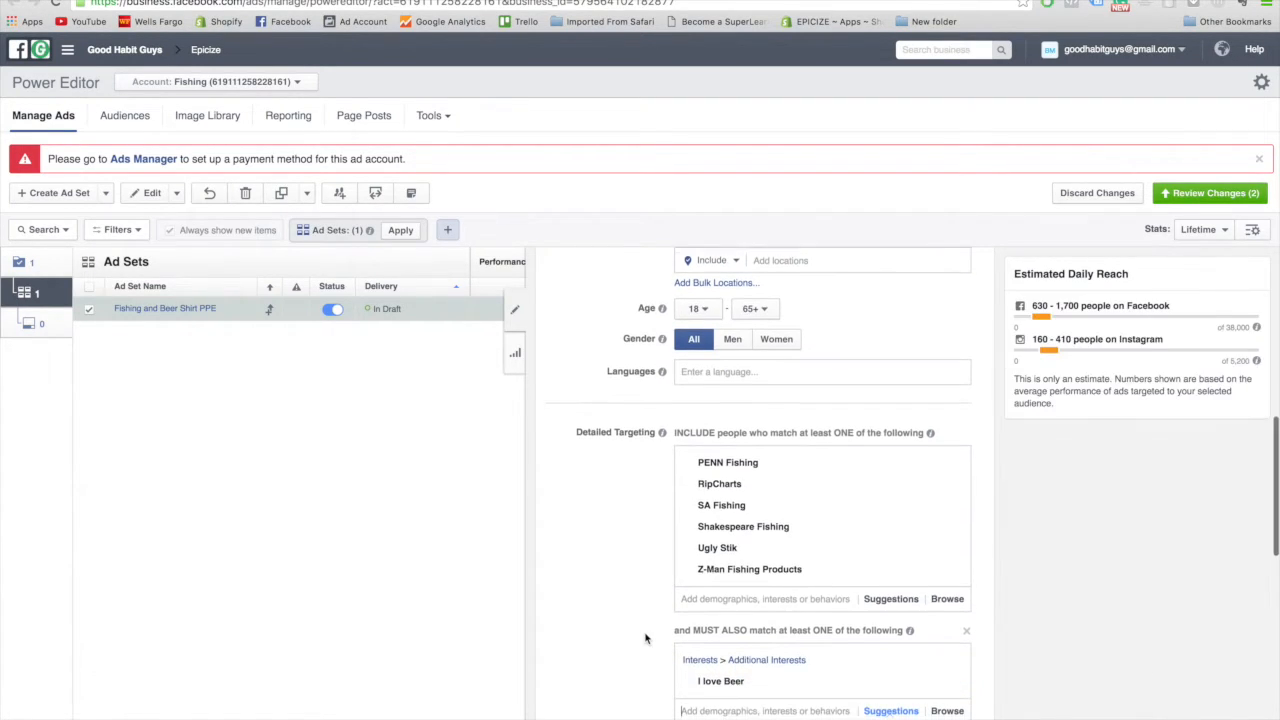
scroll(645, 602, down, 1)
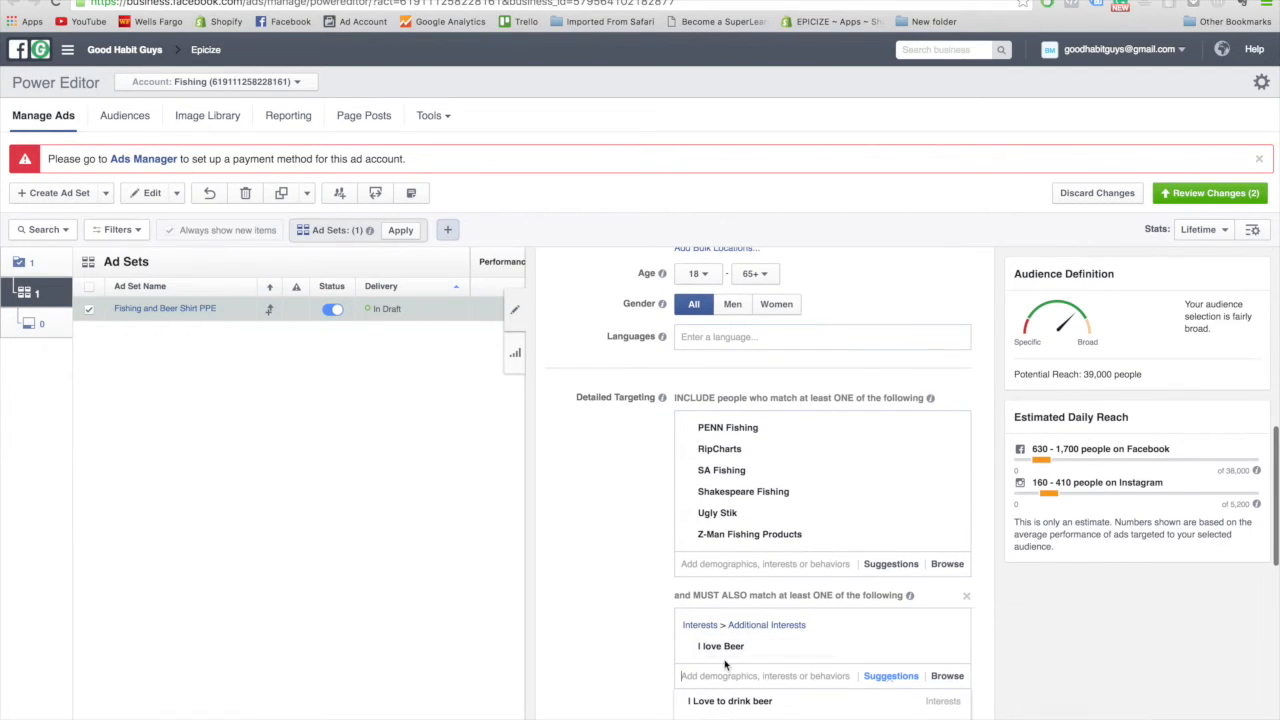
drag(1119, 375, 1091, 374)
click(1096, 376)
Replace the I love Beer interest with the Beer purchase behavior in the must-also-match condition.
mouse_move(827, 656)
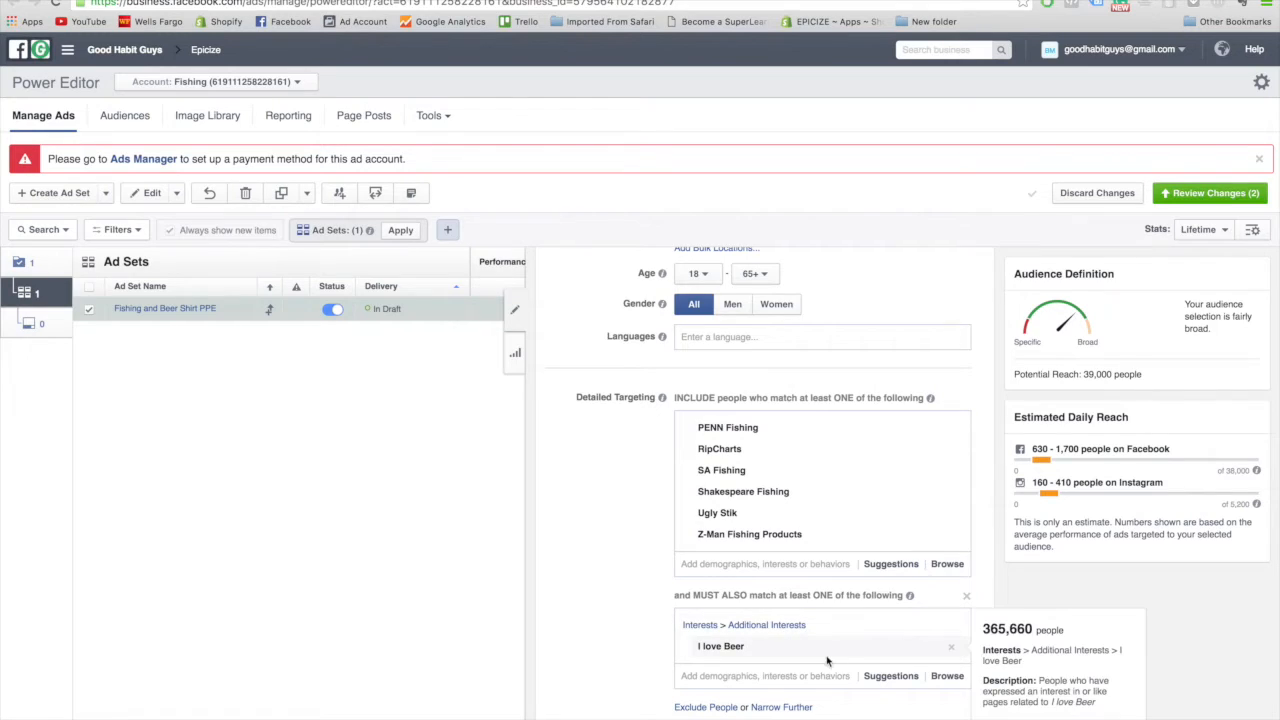
click(952, 648)
click(771, 621)
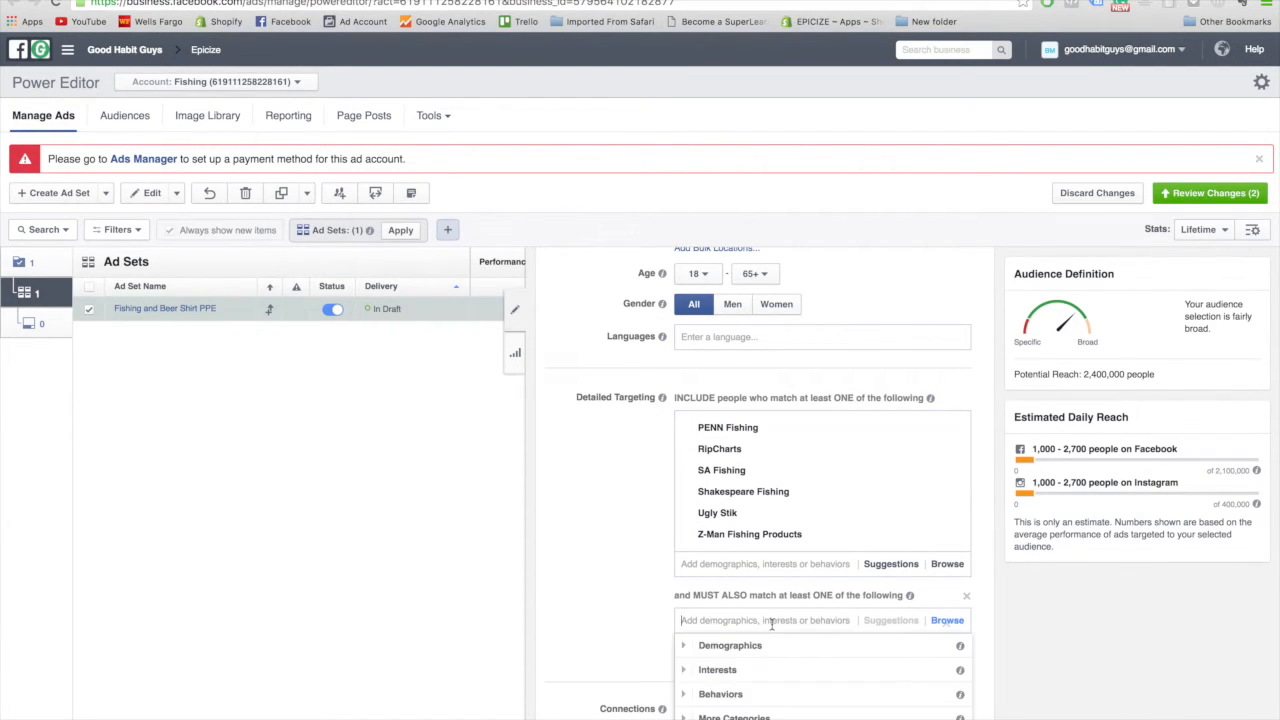
text(BEER)
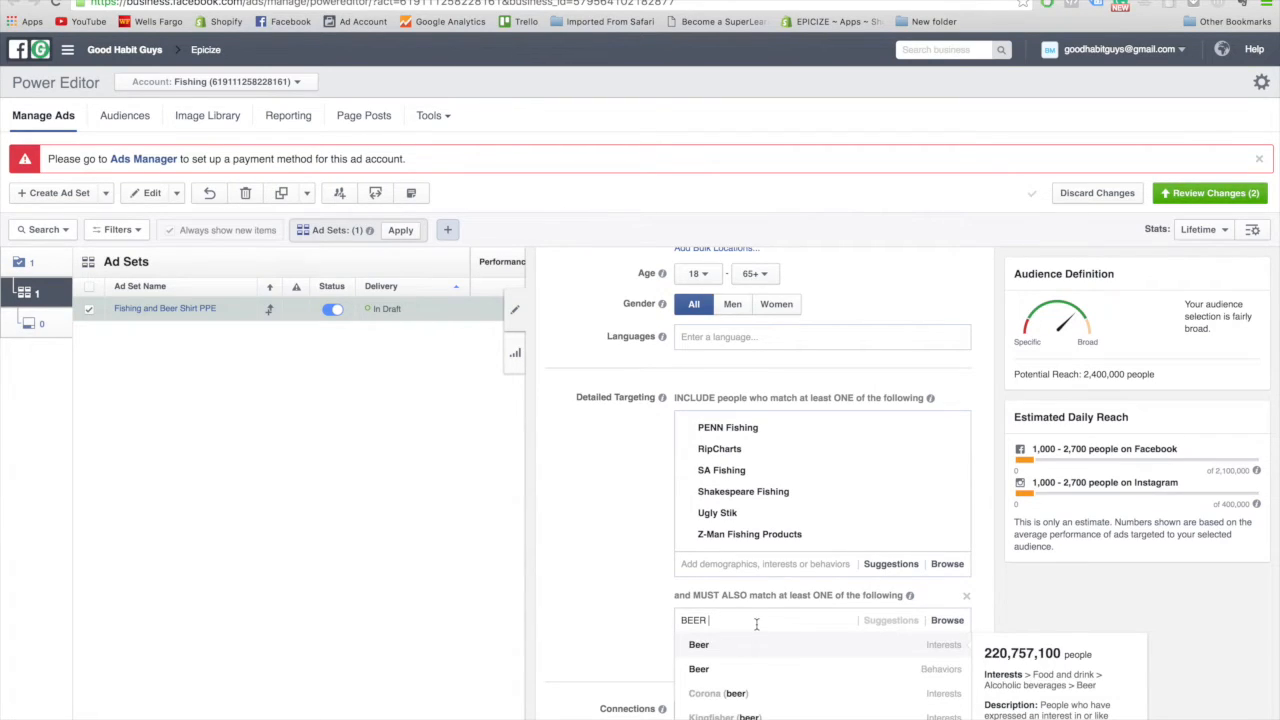
click(726, 671)
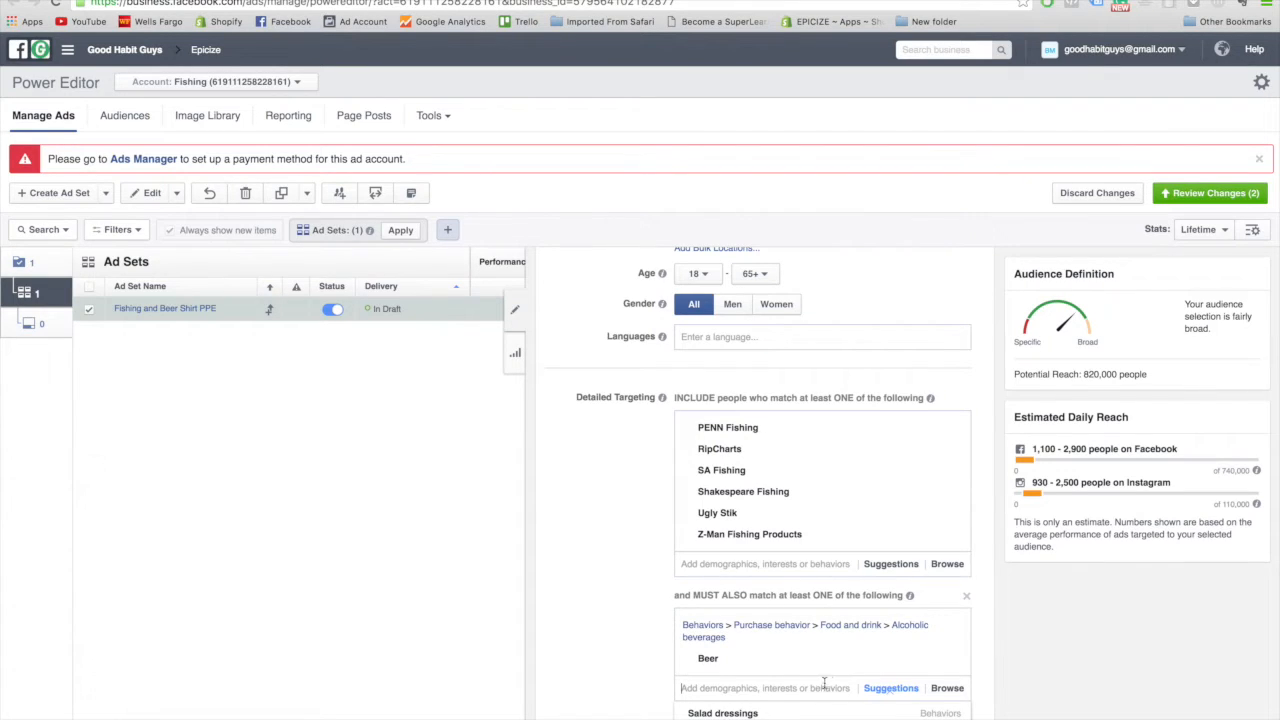
Remove the Beer behavior from the must-also-match condition and discard a repeated search for beer.
mouse_move(951, 663)
click(951, 663)
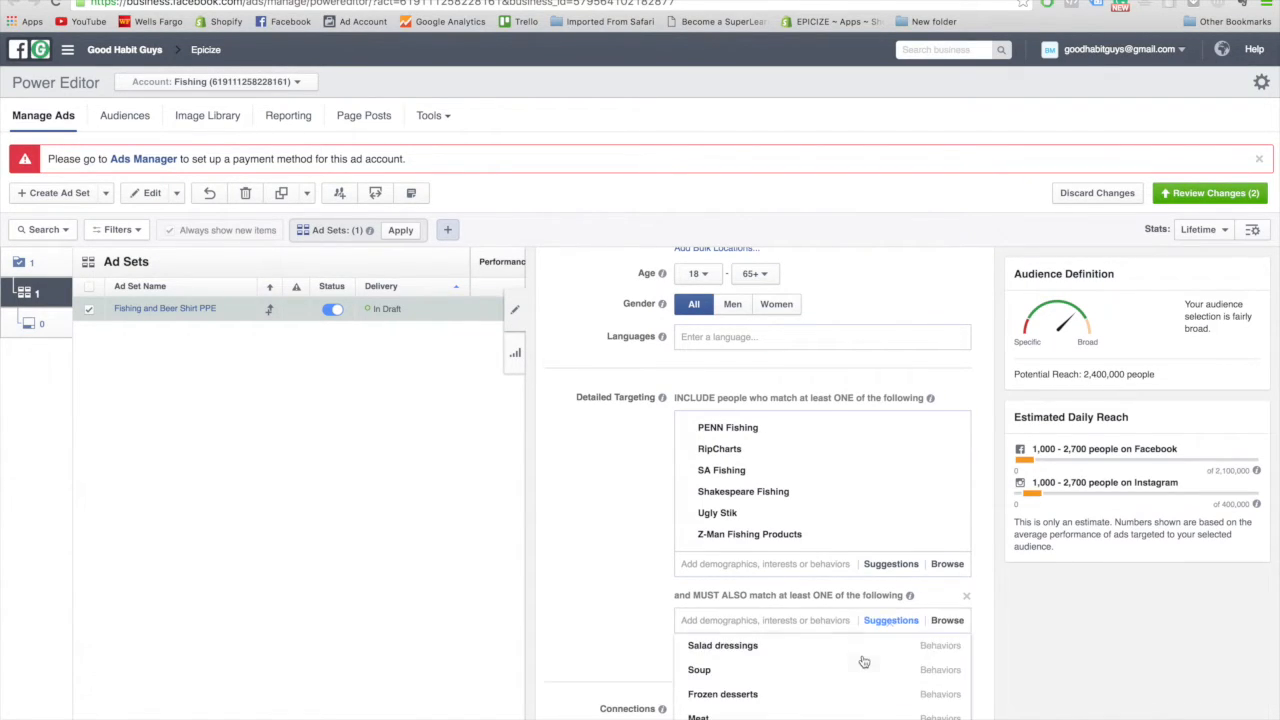
text(BEE)
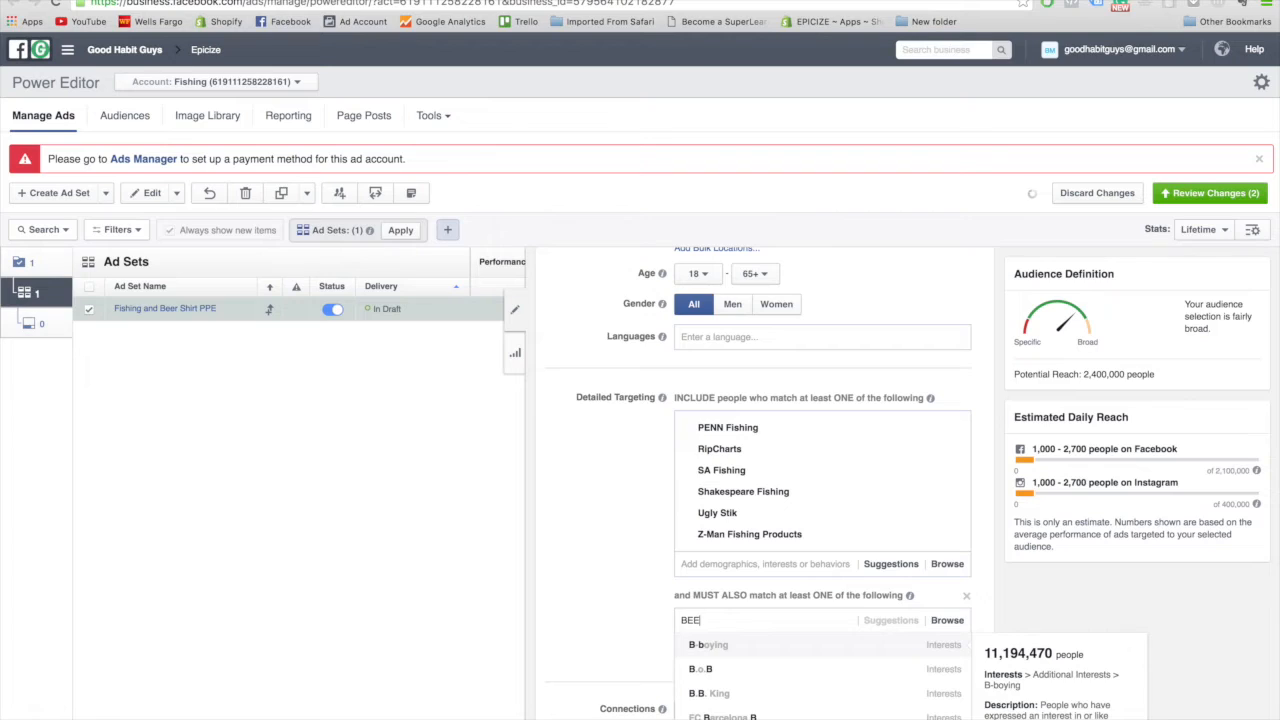
text(R)
key(BackSpace)
key(BackSpace)
key(BackSpace)
key(BackSpace)
Add the Heineken interest to the must-also-match condition and close the suggestions.
text(HE)
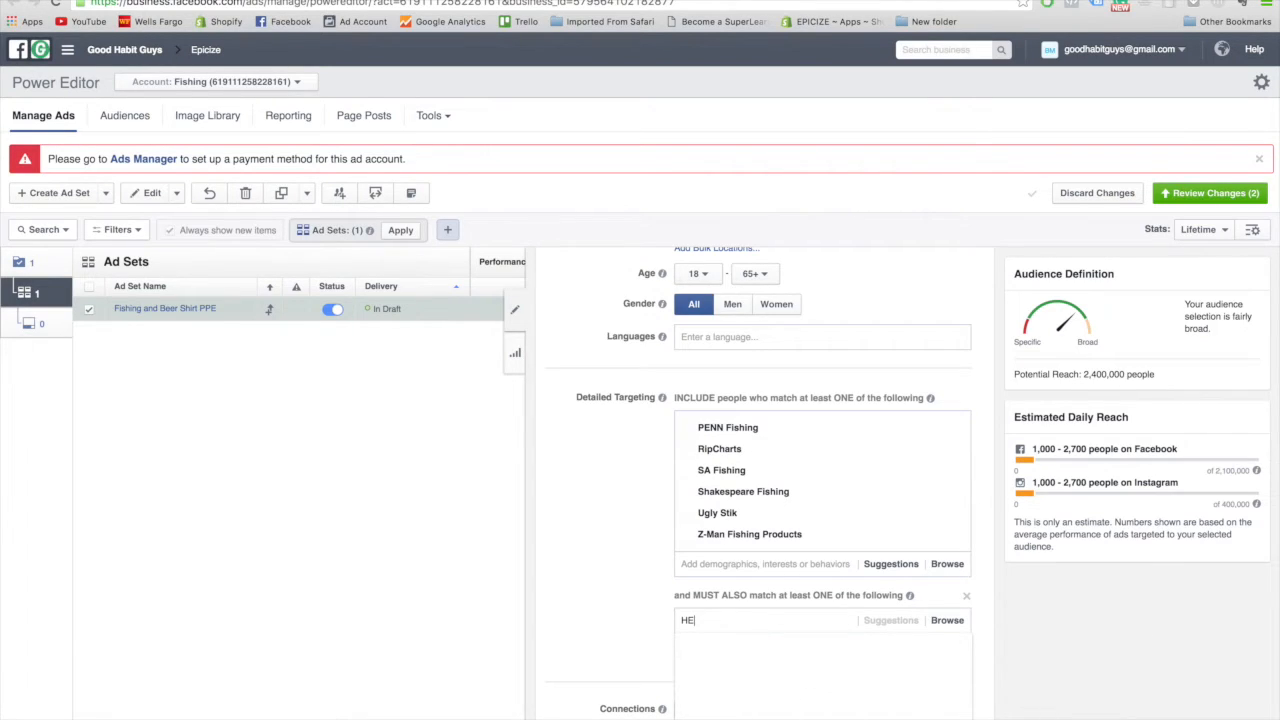
text(IN)
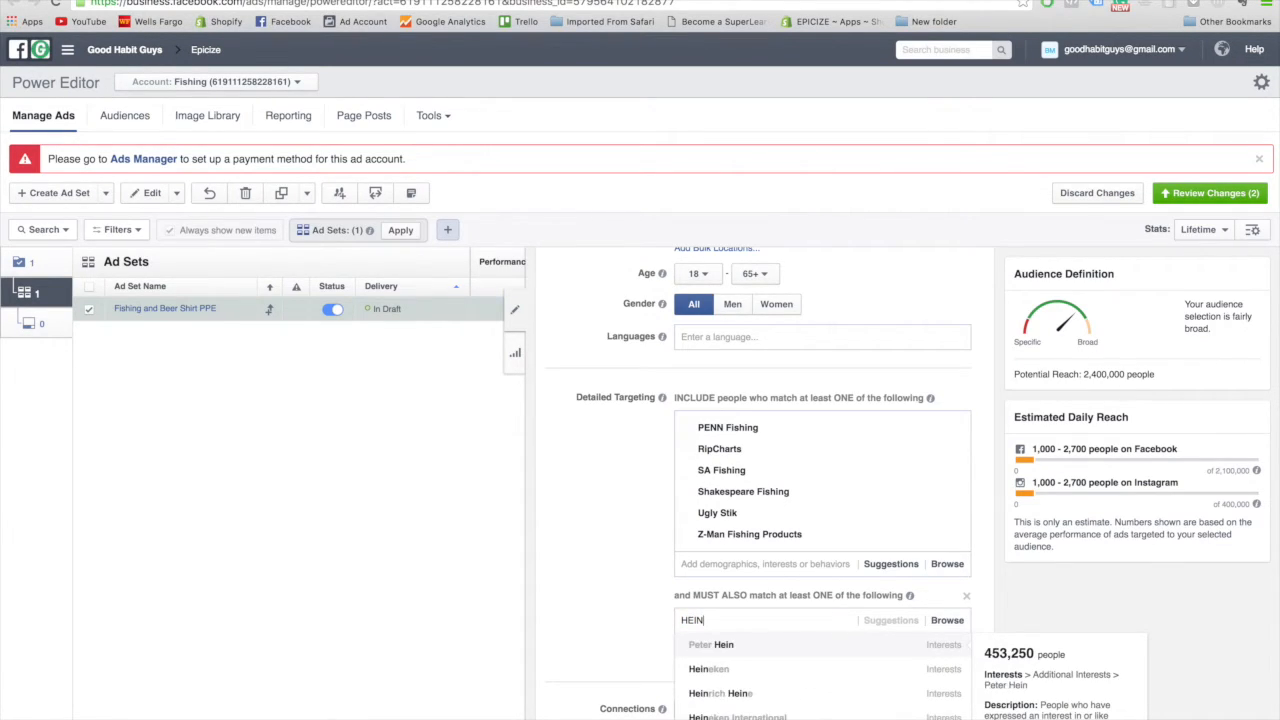
click(791, 671)
click(637, 559)
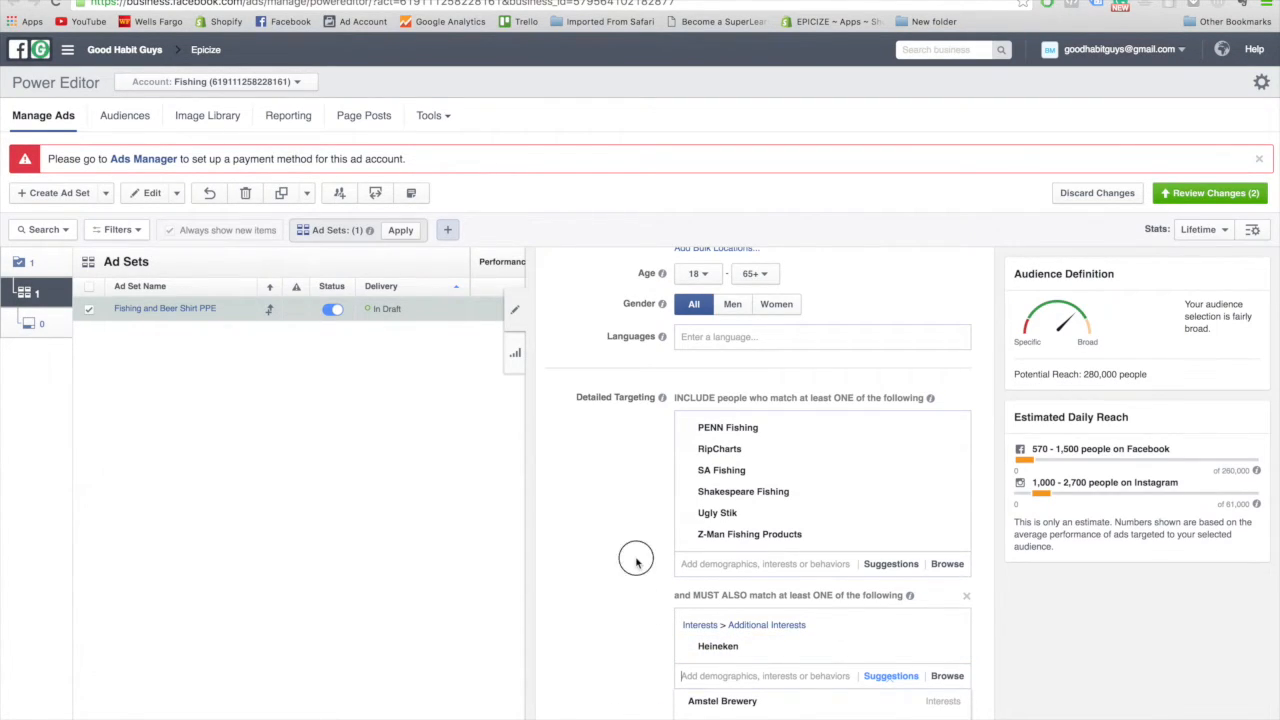
Examine the potential reach of the audience combining fishing interests with Heineken.
drag(1138, 375, 1083, 378)
click(1135, 378)
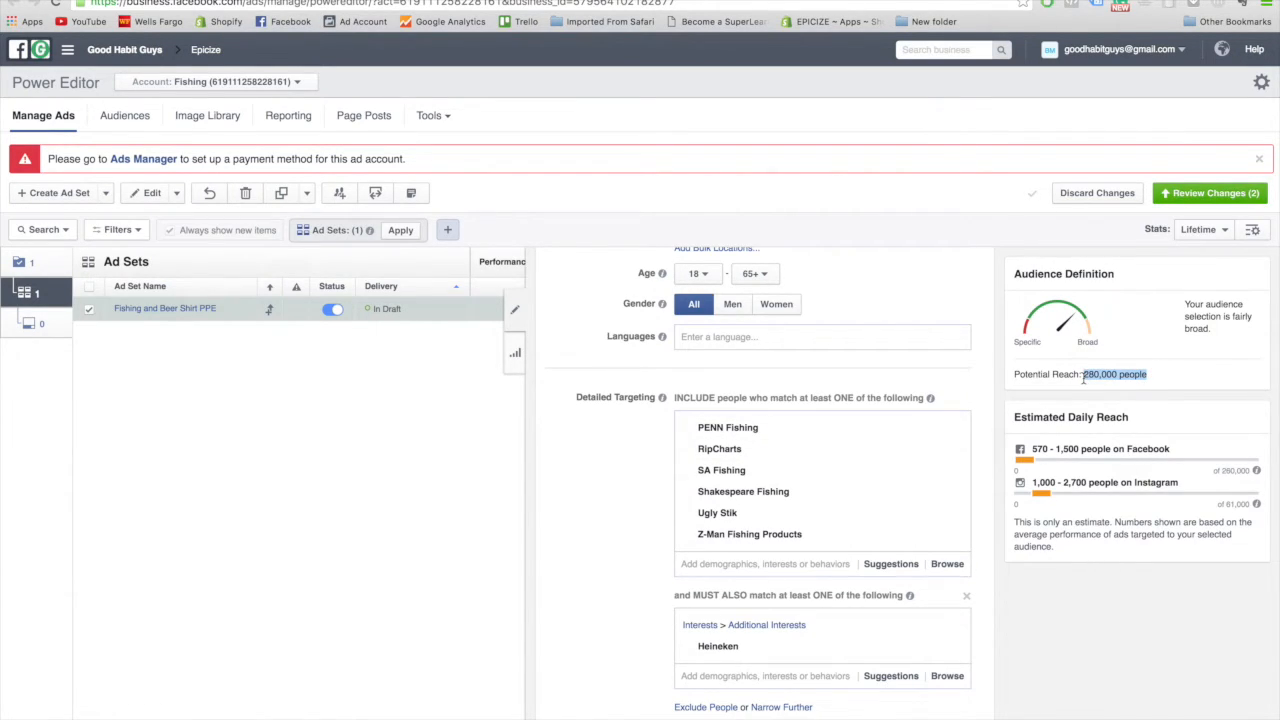
click(1083, 378)
drag(1144, 376, 1084, 377)
click(1084, 377)
key(ctrl+Up)
click(718, 395)
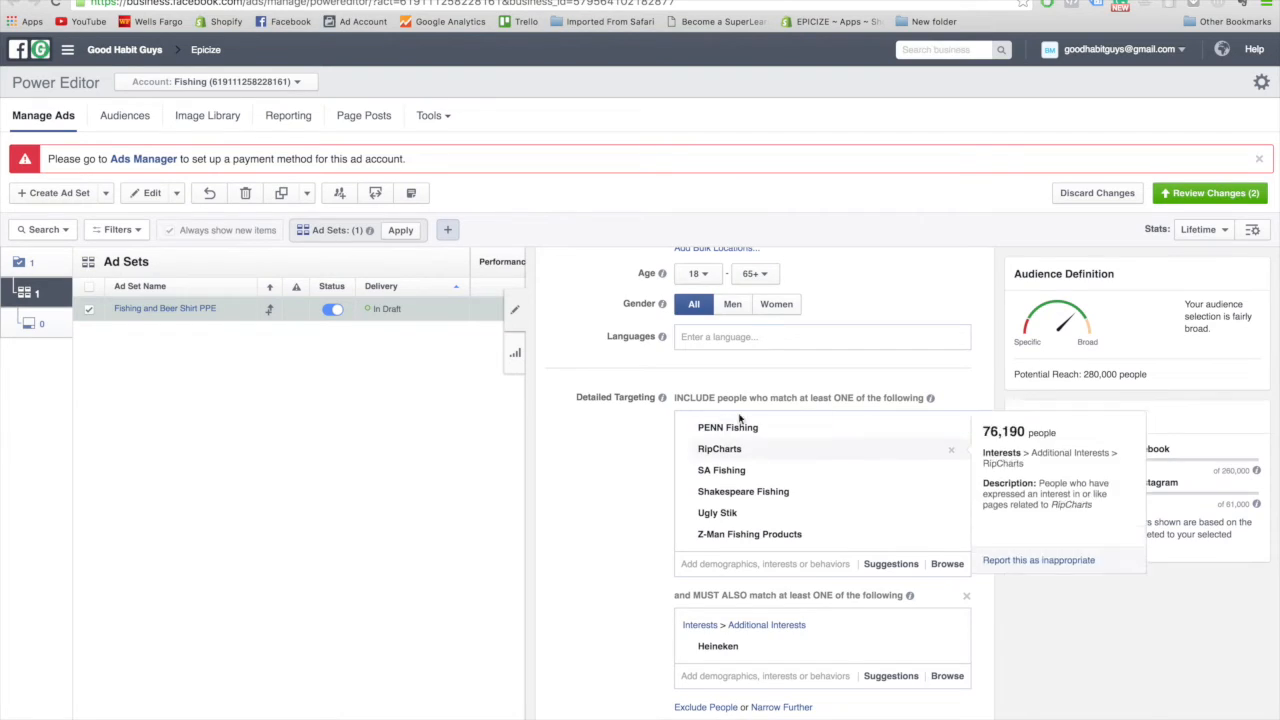
drag(1118, 374, 1079, 374)
Add the Carlsberg Group interest alongside Heineken in the must-also-match condition.
click(724, 675)
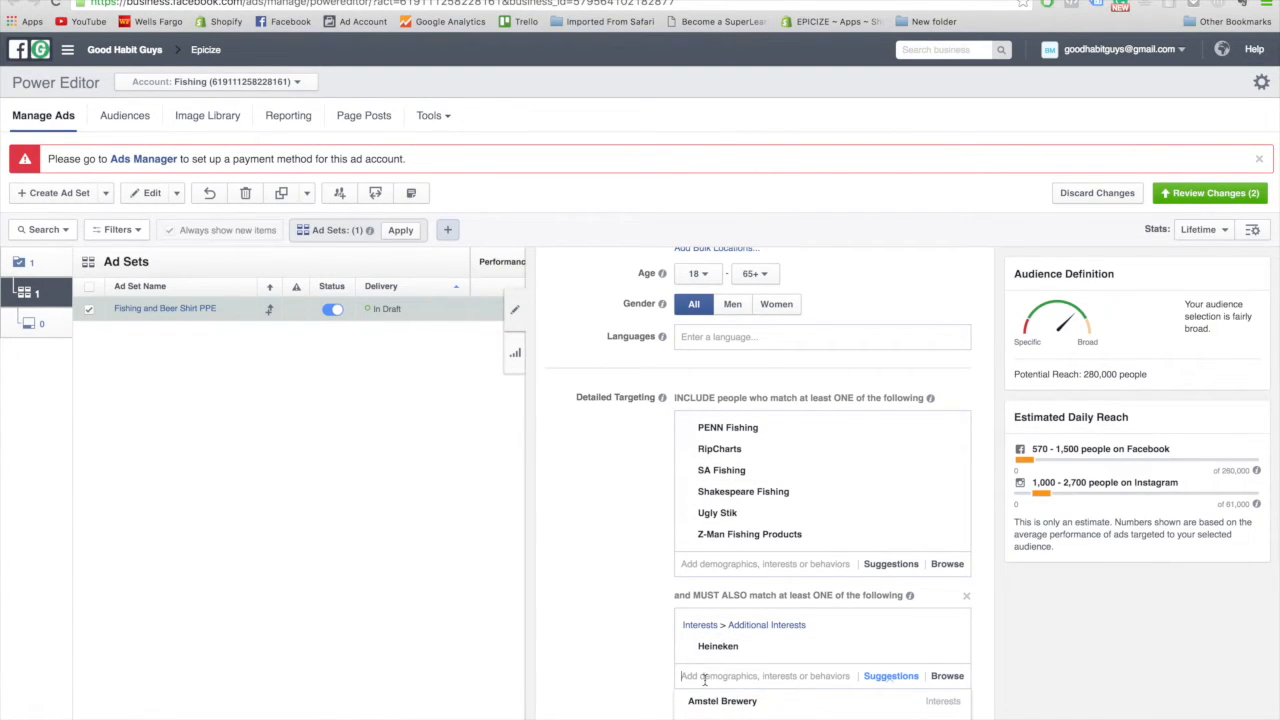
text(CARLS)
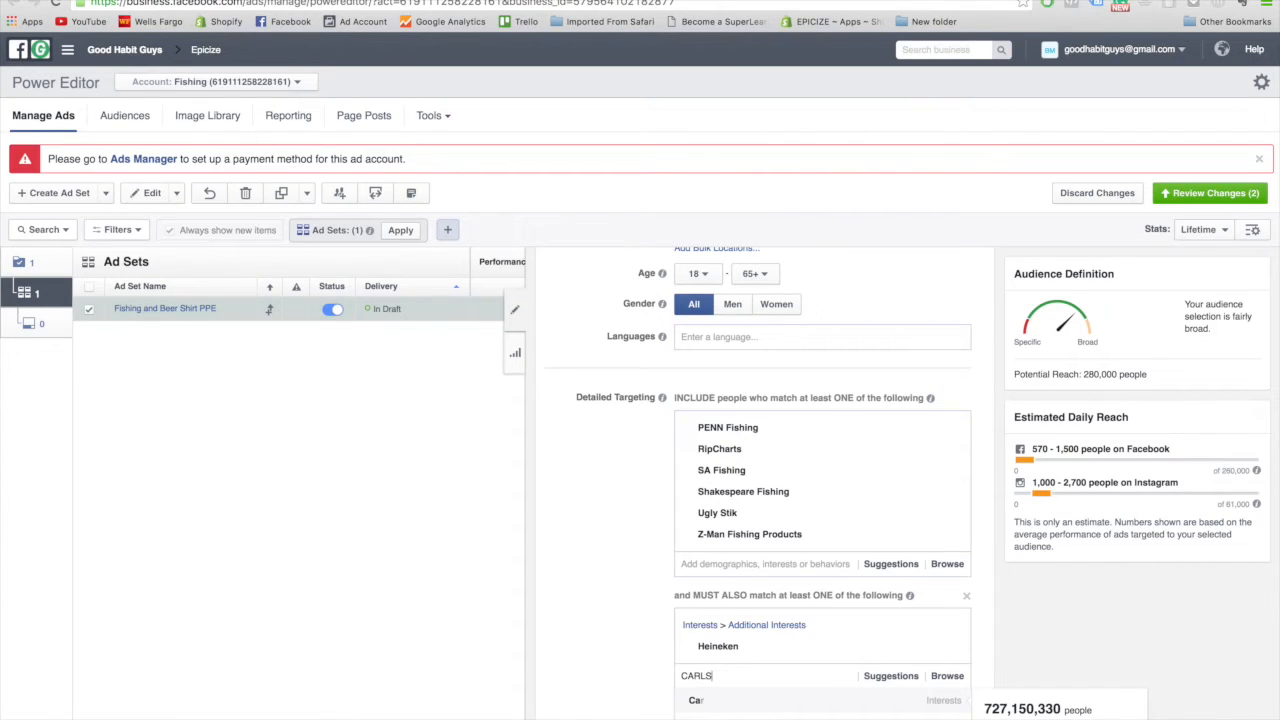
text(BER)
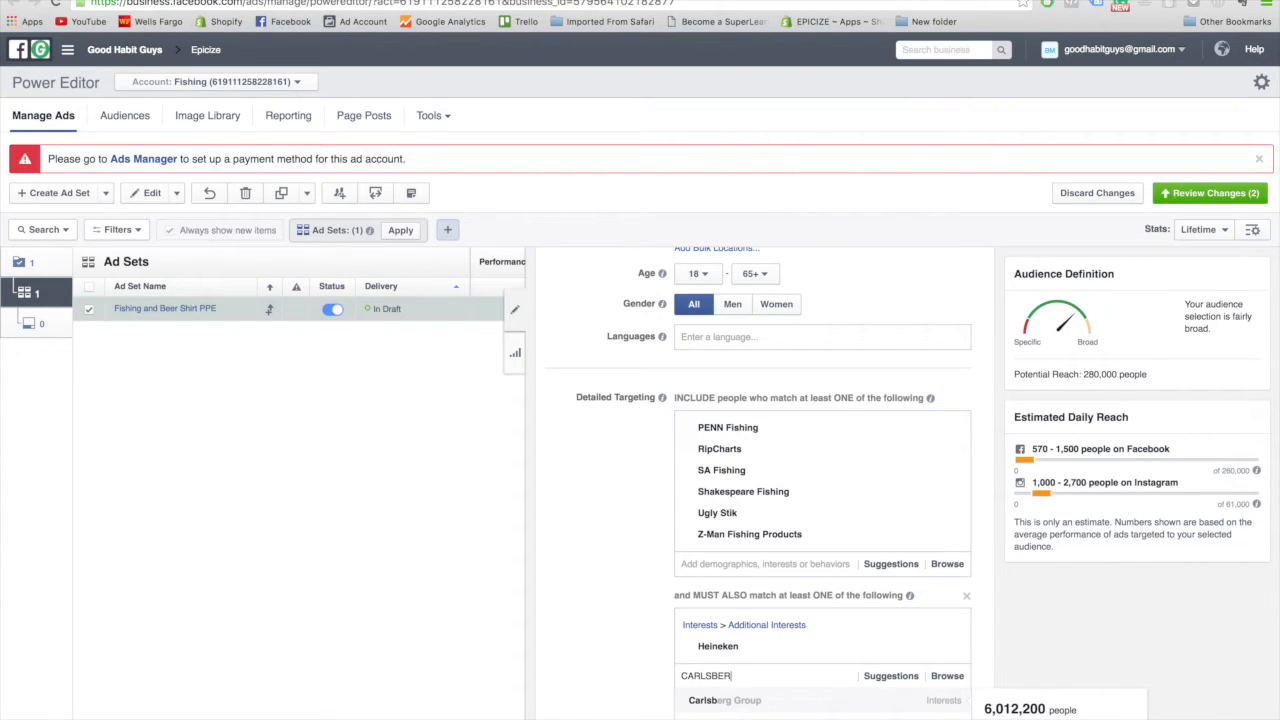
click(705, 699)
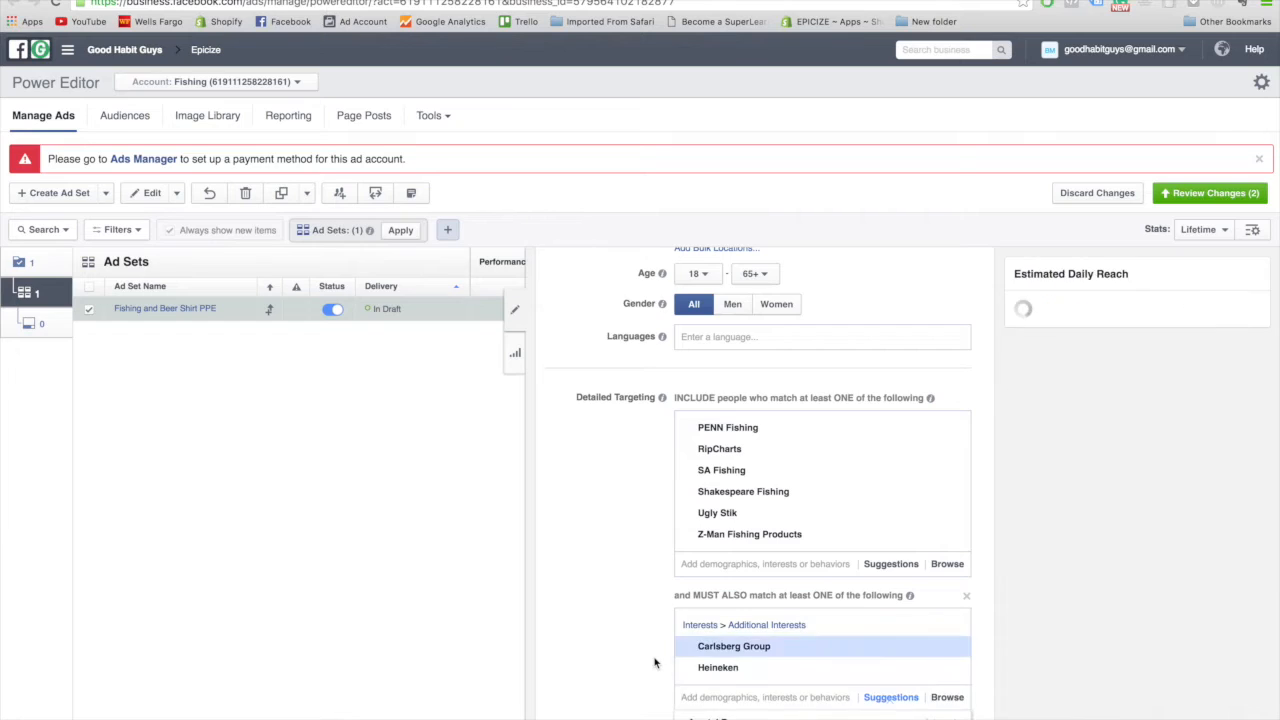
scroll(660, 640, down, 1)
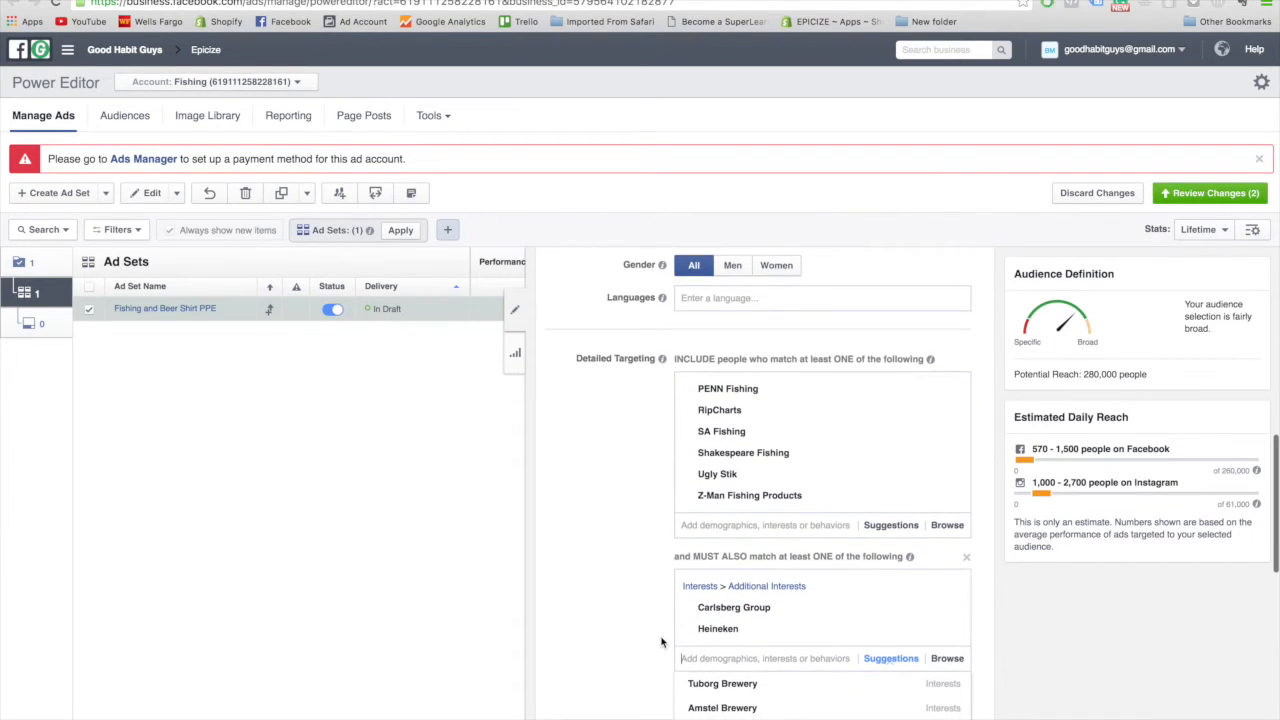
Remove the Carlsberg Group interest from the must-also-match condition and narrow the audience with a second must-also-match condition.
scroll(695, 642, down, 1)
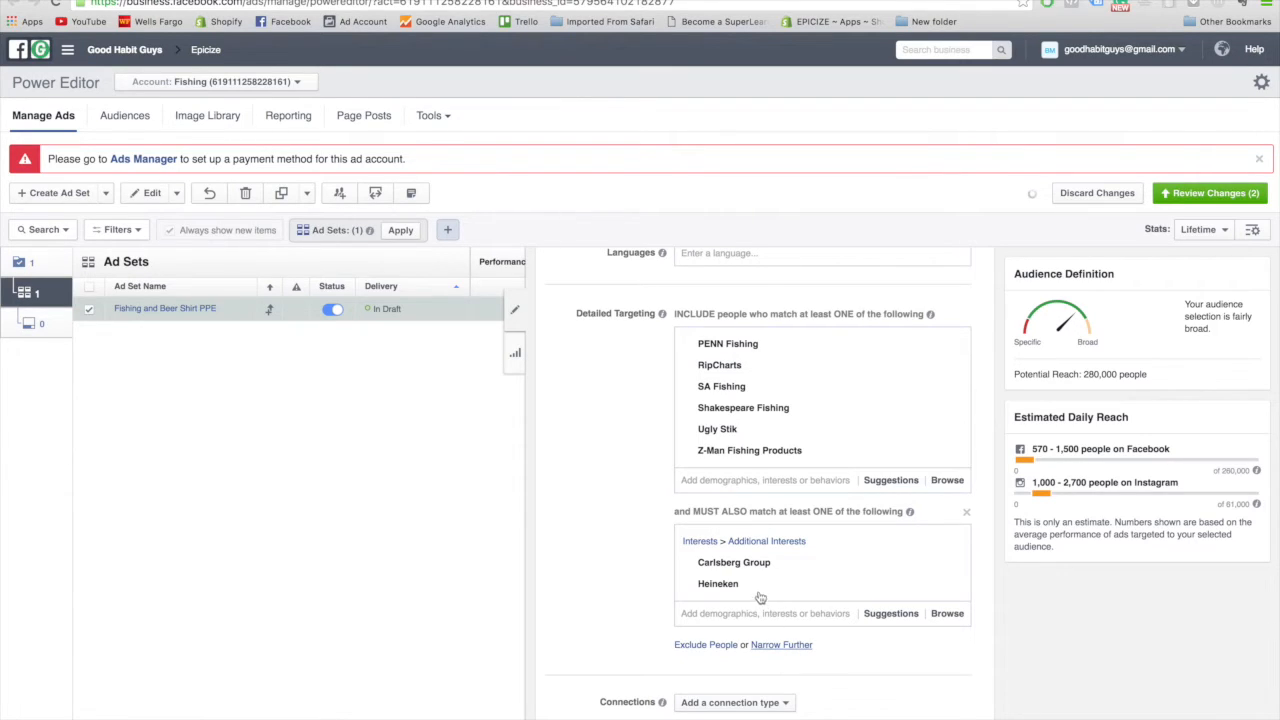
mouse_move(875, 575)
click(951, 564)
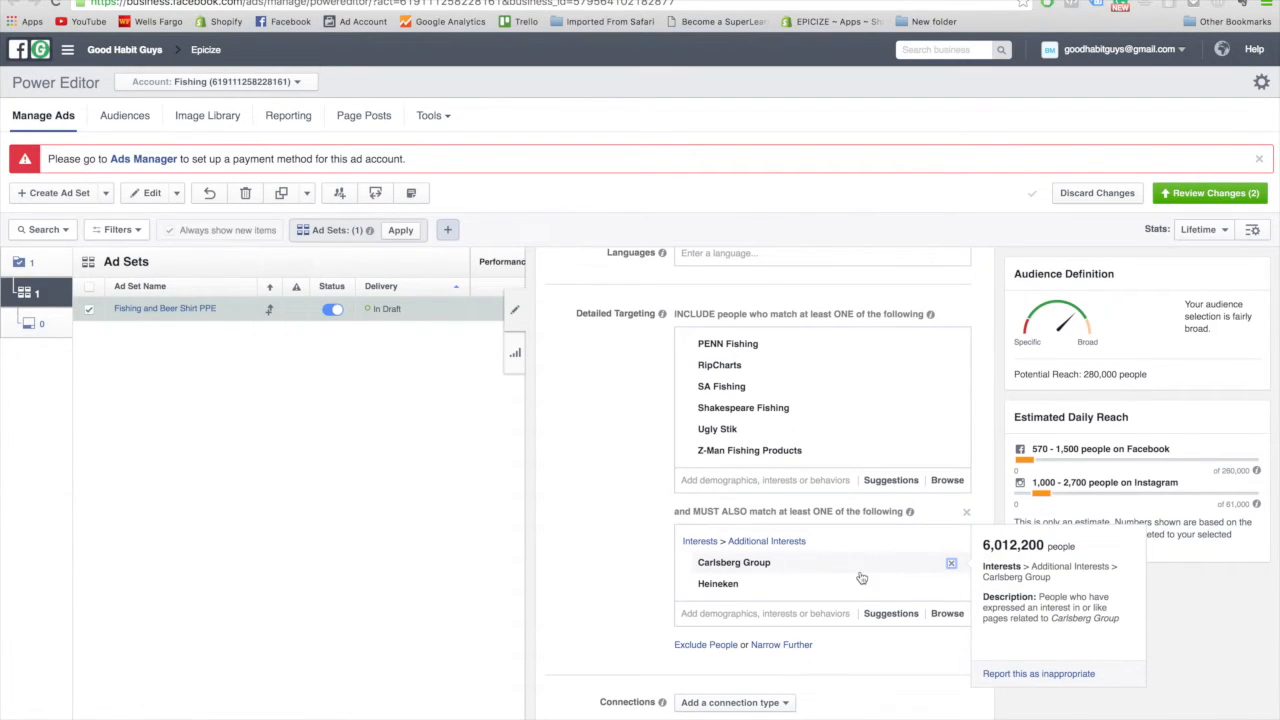
click(783, 622)
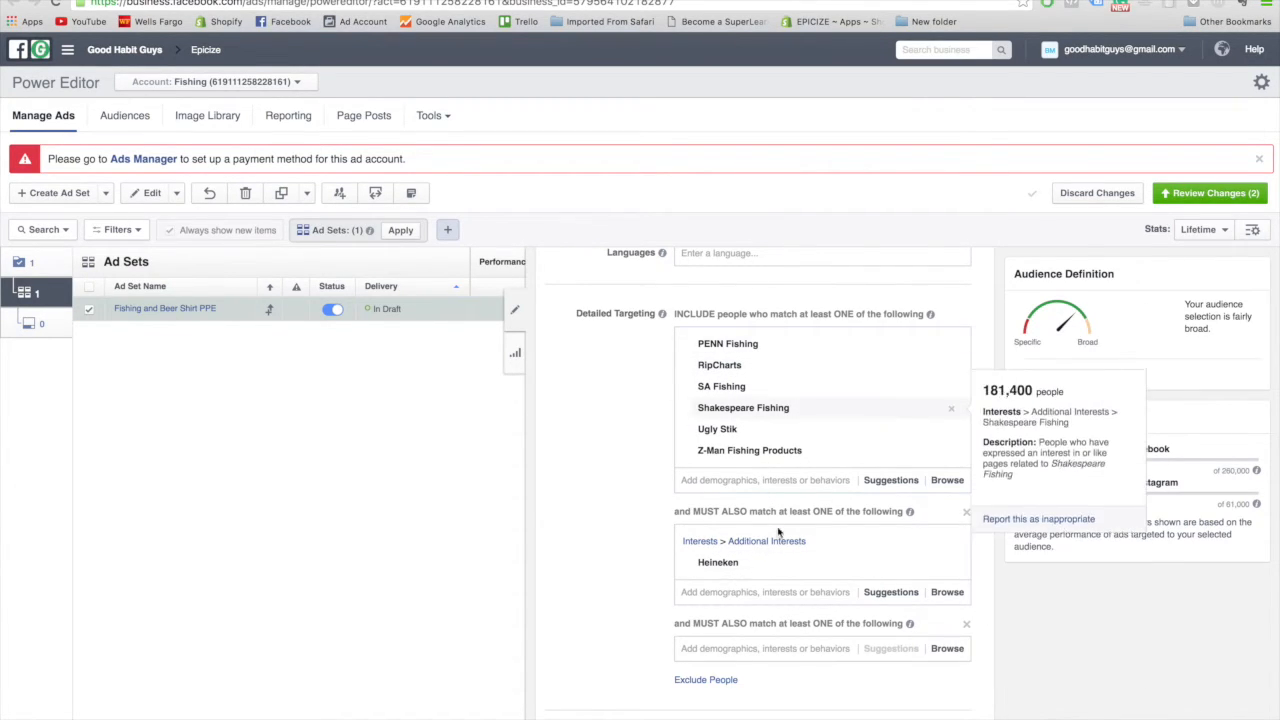
Try the Tuborg Brewery interest in the second must-also-match condition, then remove it.
click(722, 656)
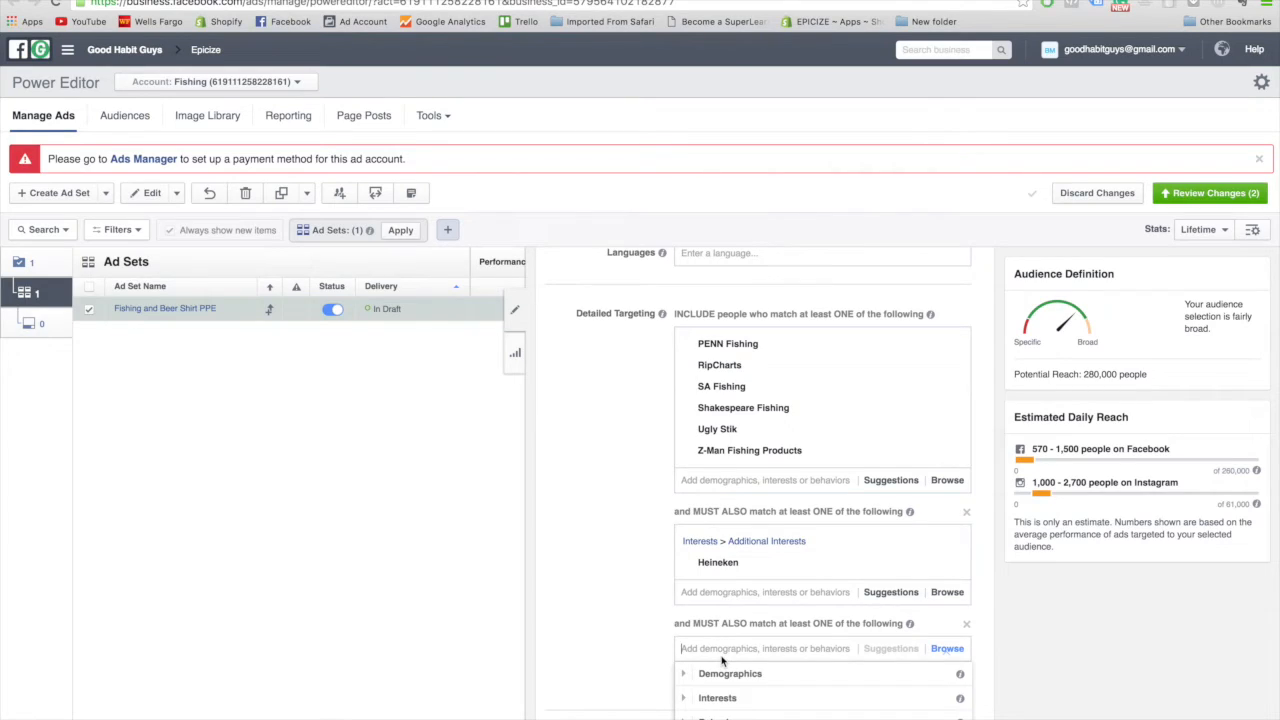
text(TUBORG)
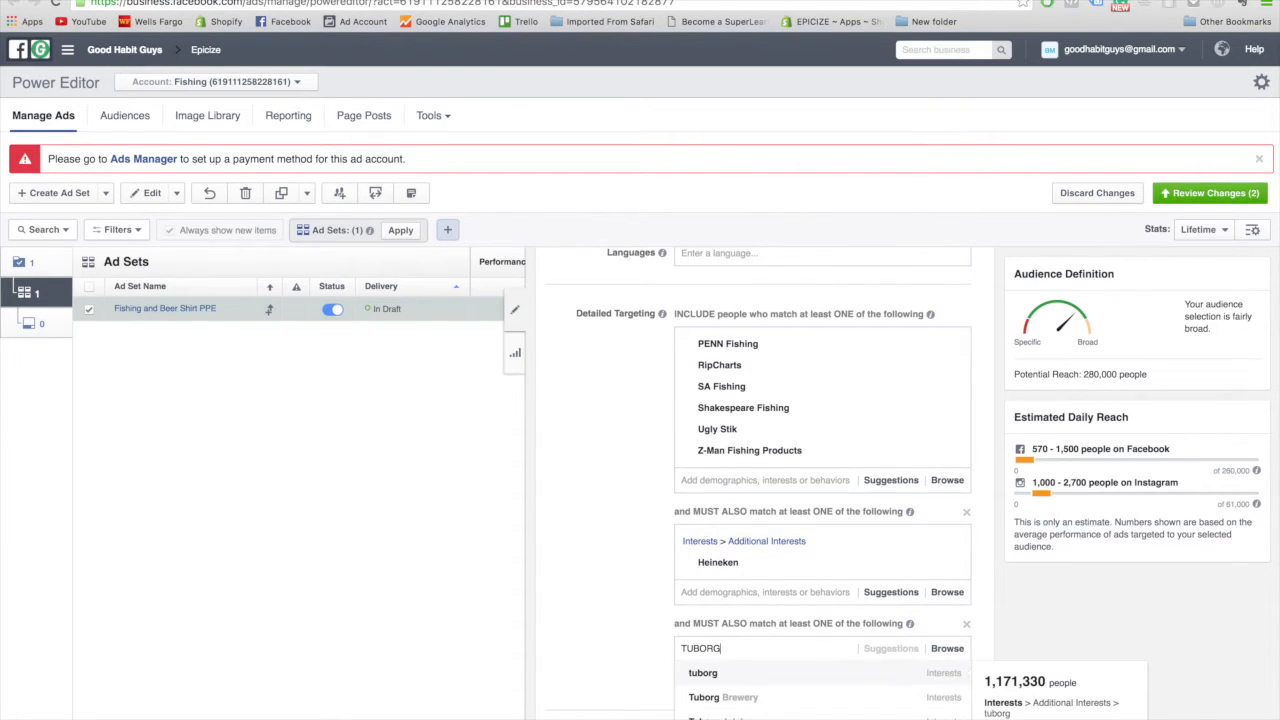
click(716, 701)
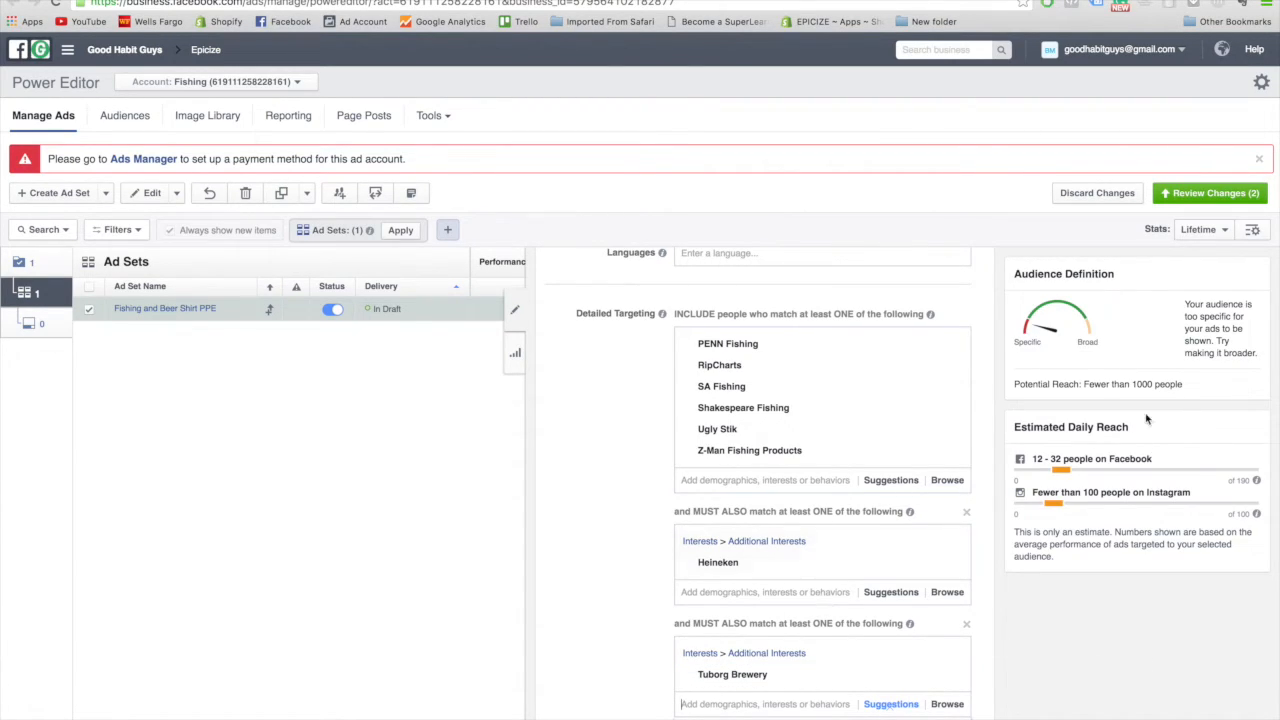
mouse_move(955, 678)
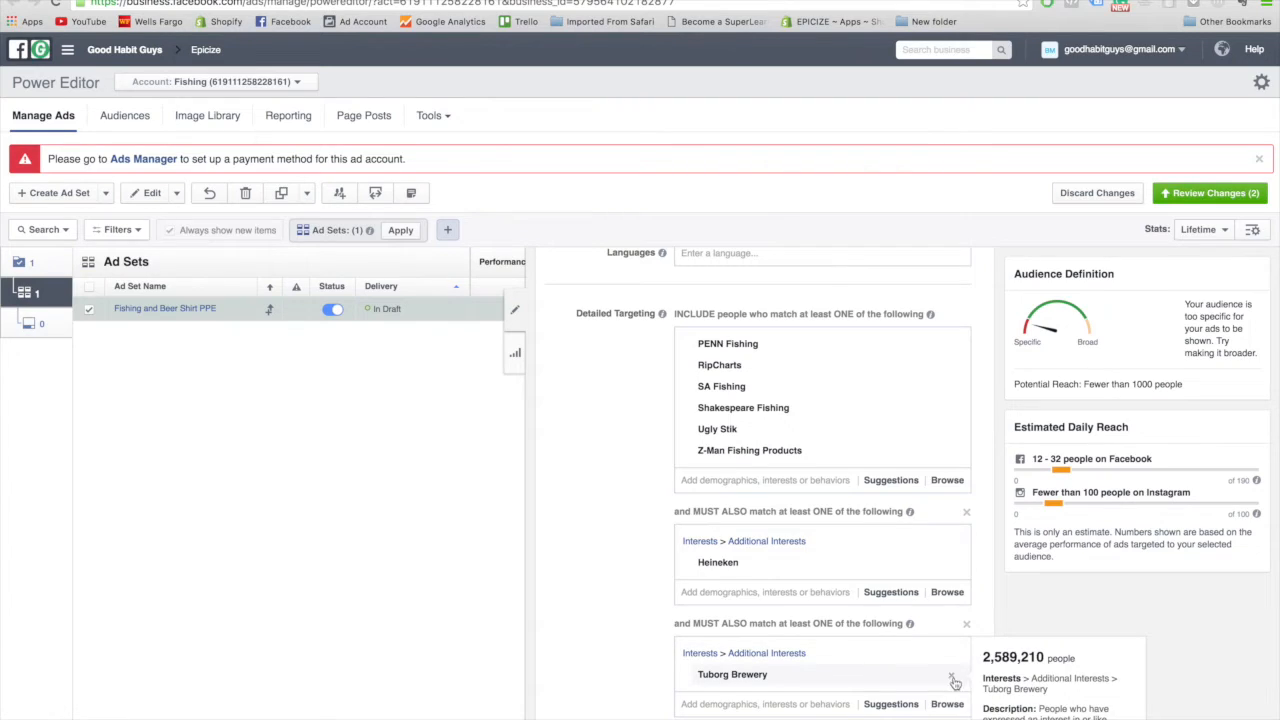
click(767, 684)
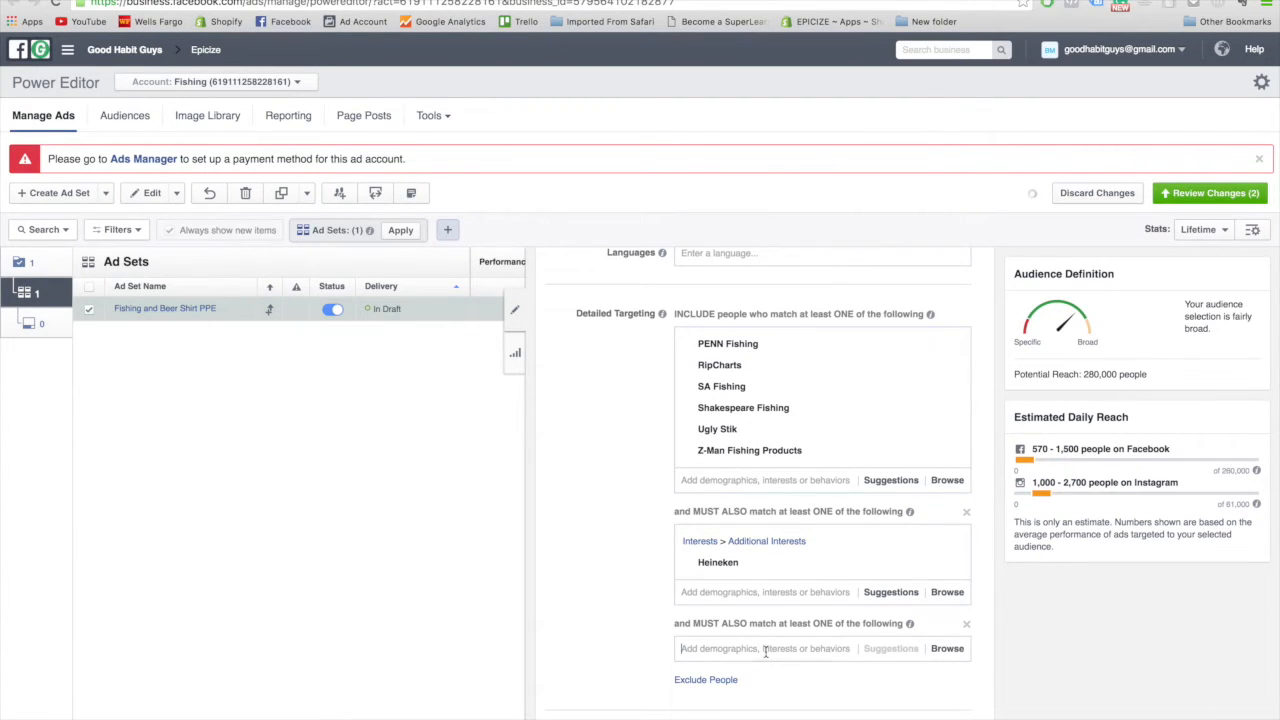
Try the Carlsberg Group interest in the second must-also-match condition, then delete that condition.
click(766, 652)
text(CARLSB)
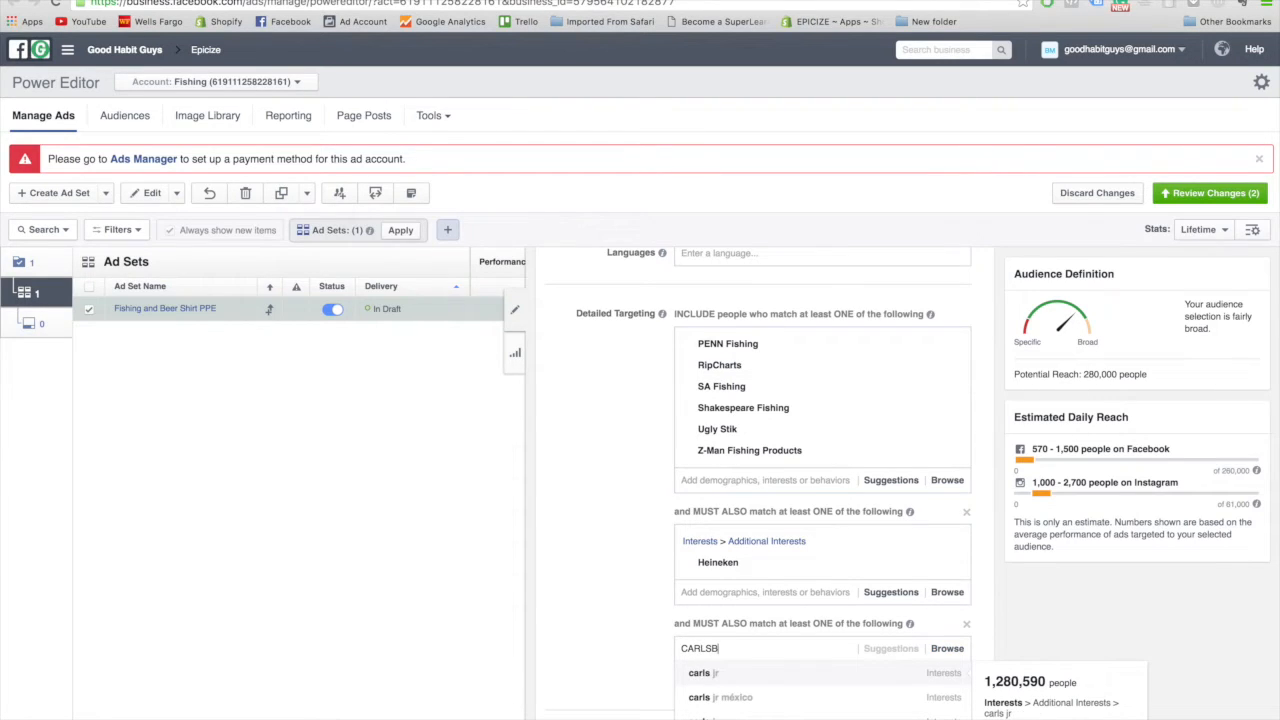
text(ERG)
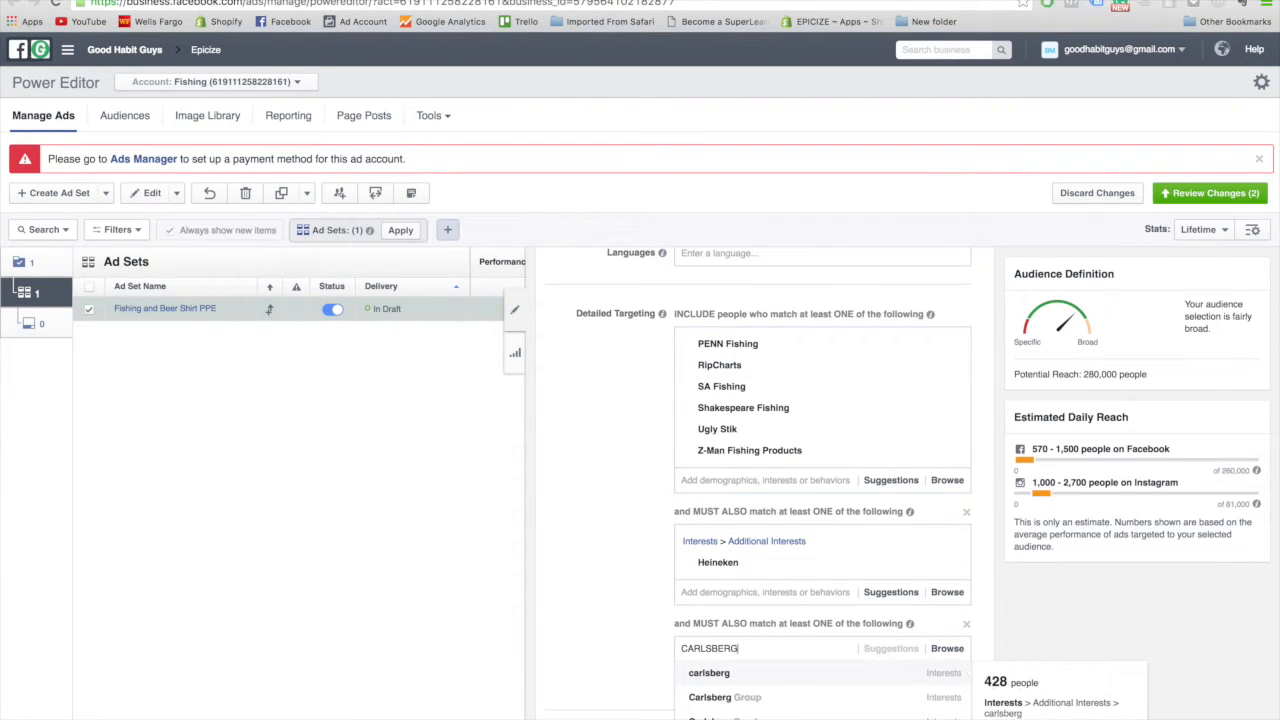
click(737, 696)
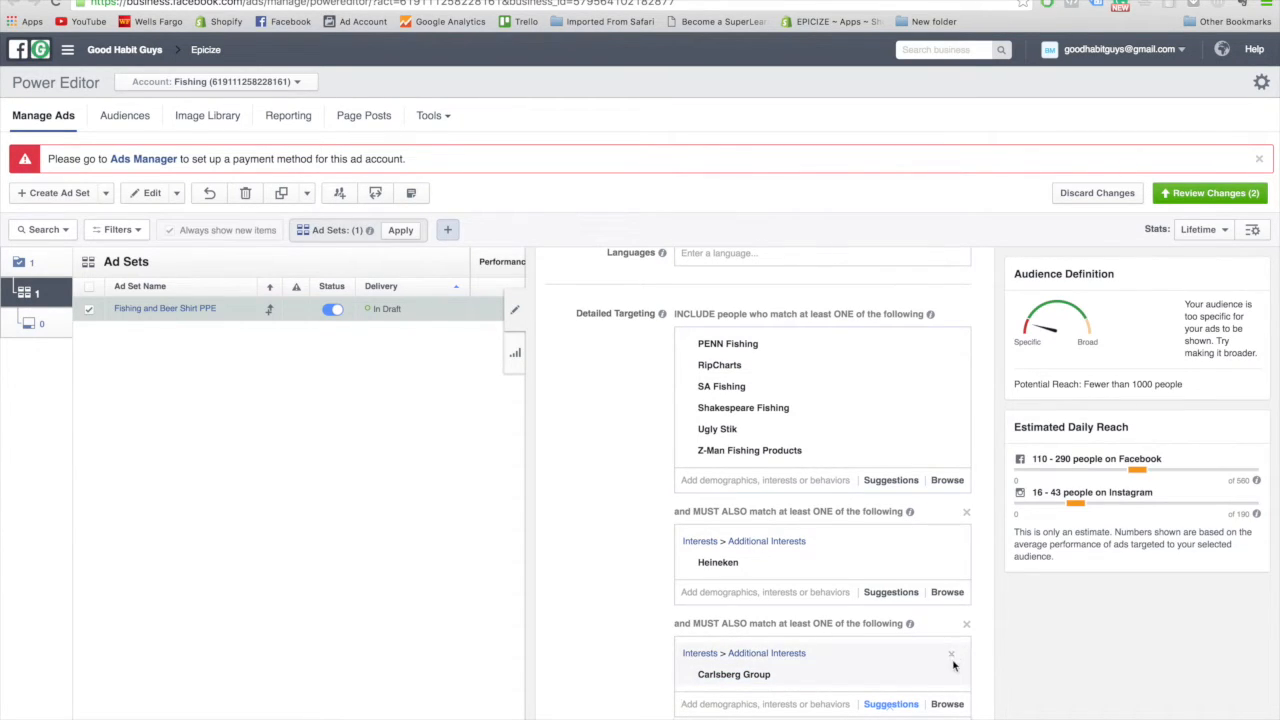
click(966, 623)
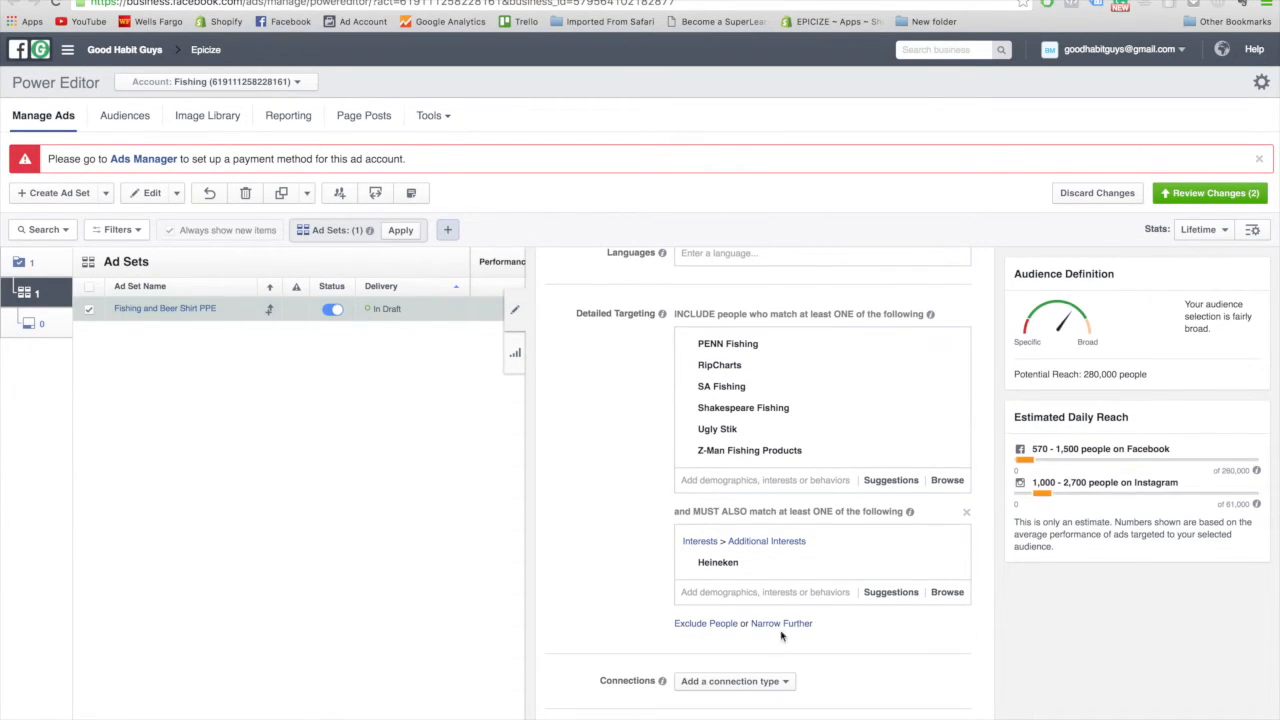
Narrow the audience further with a second must-also-match condition containing the Corona (beer) interest.
click(779, 623)
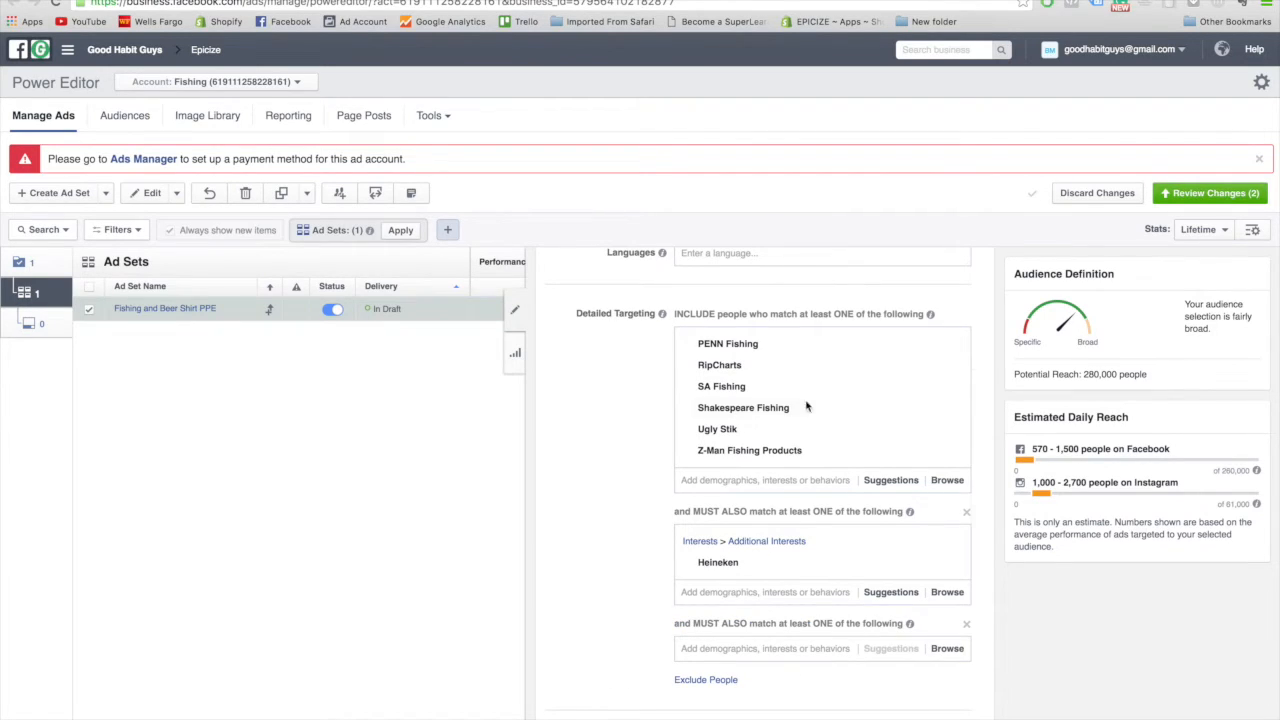
click(736, 648)
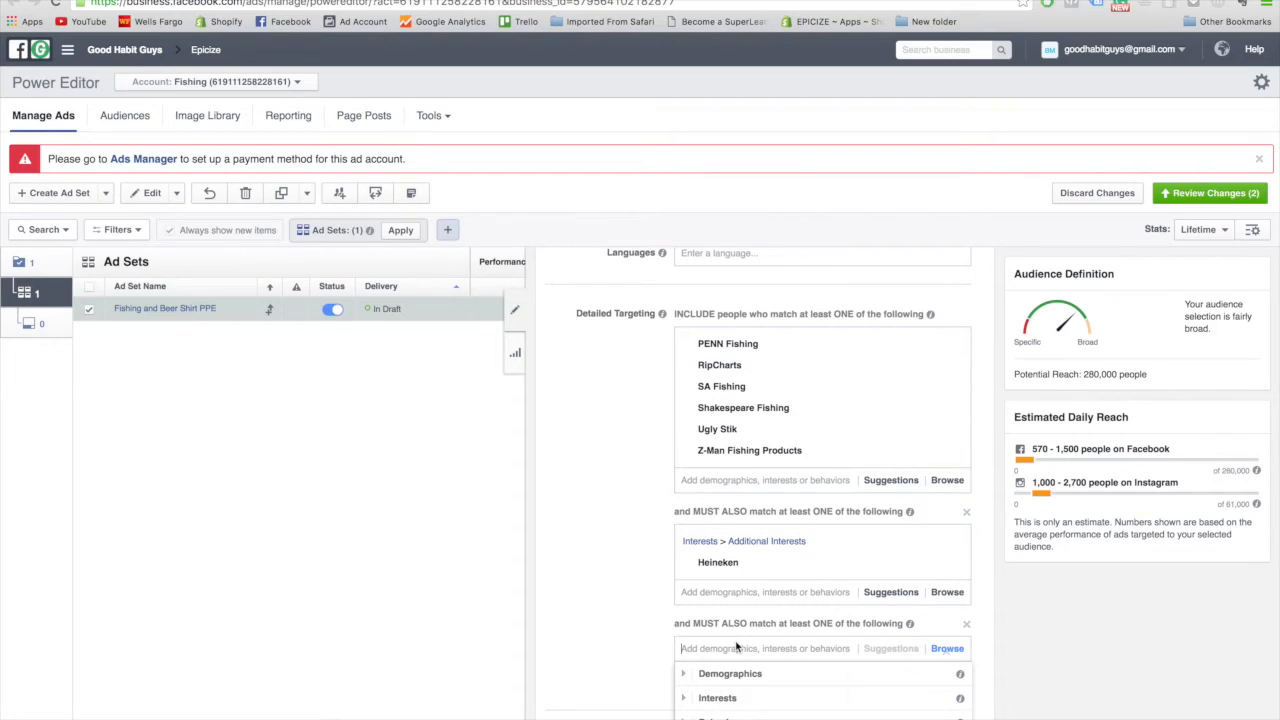
text(CORONA)
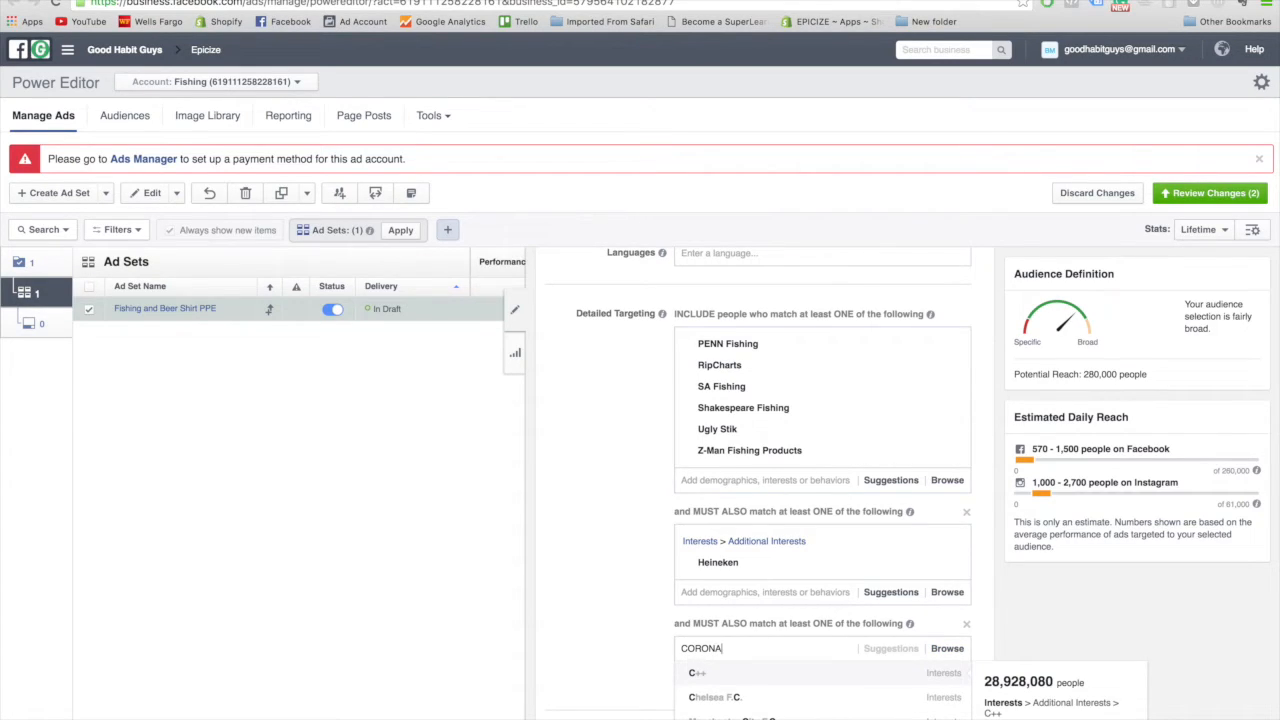
click(717, 699)
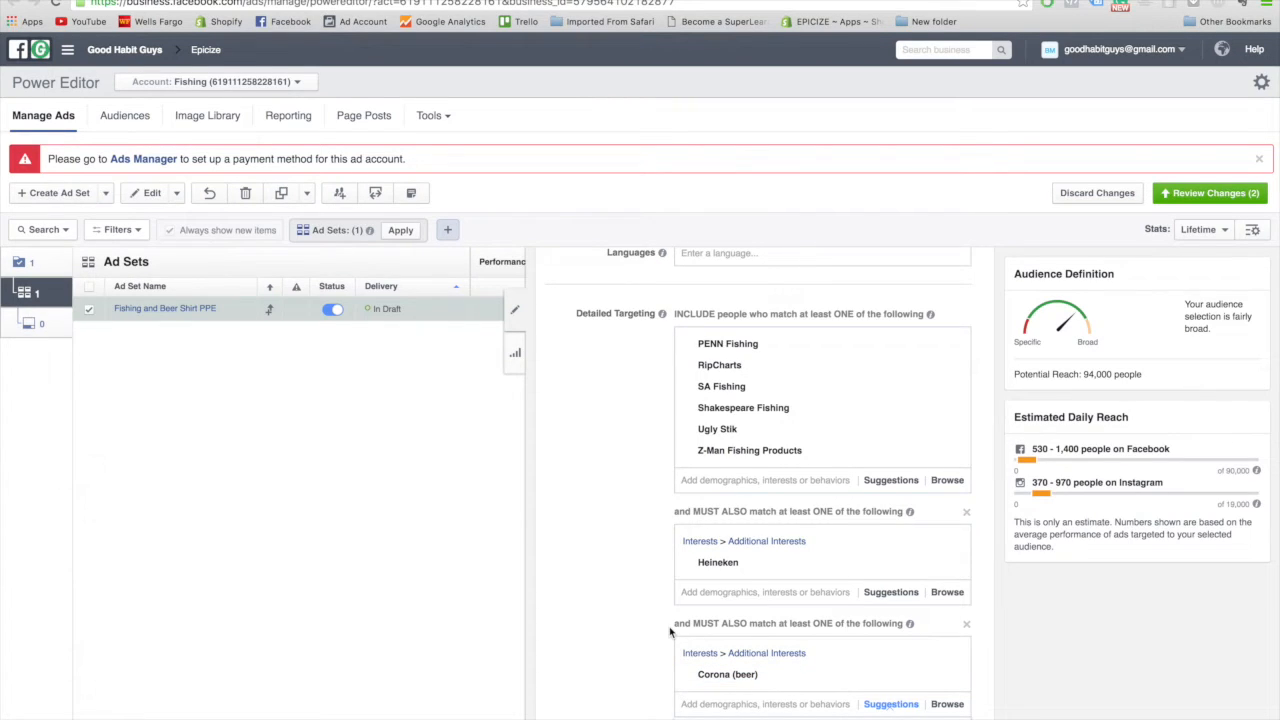
Examine the potential reach of the audience that combines the fishing interests with both Heineken and Corona (beer).
drag(1152, 378, 1098, 376)
click(1098, 377)
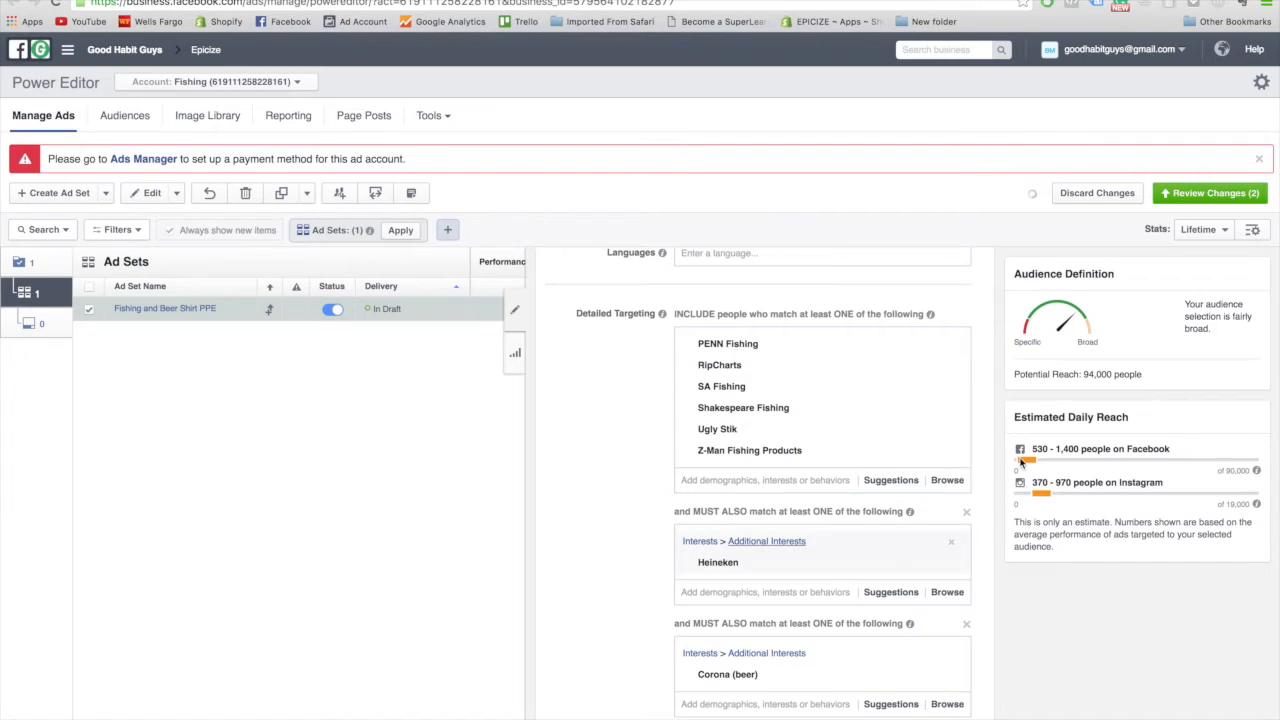
drag(1143, 377, 1095, 374)
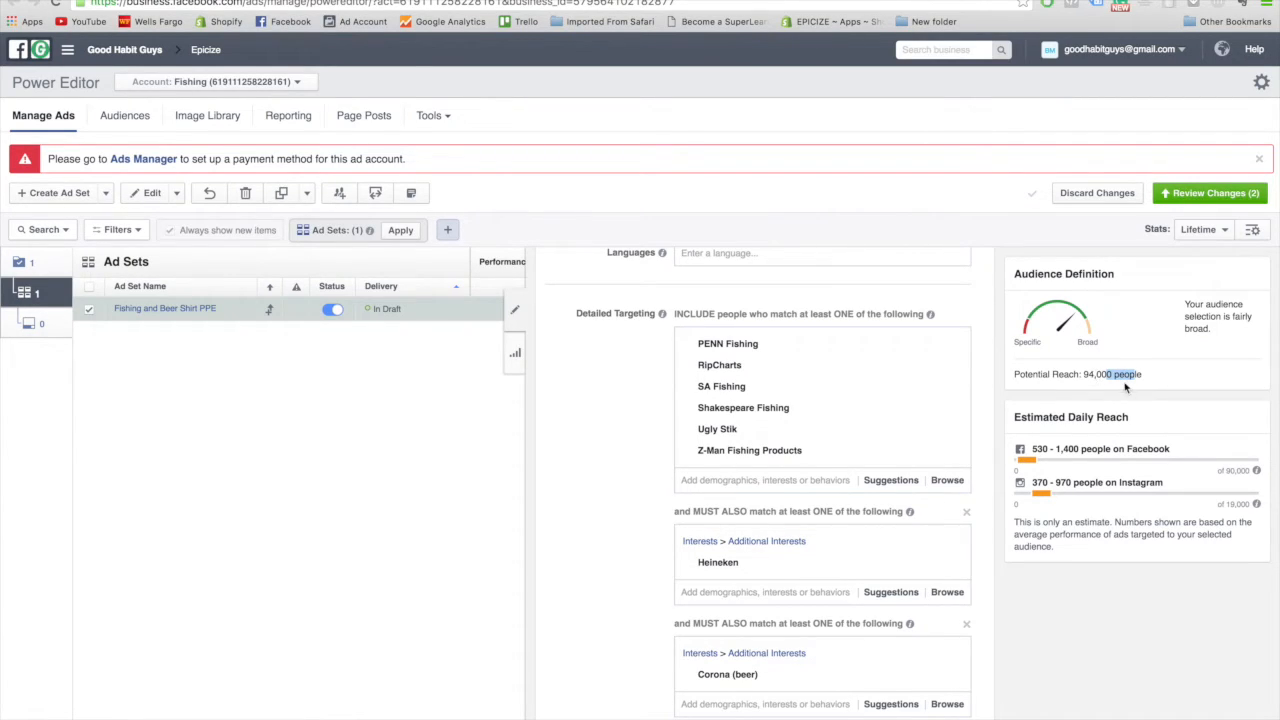
mouse_move(888, 462)
mouse_move(783, 350)
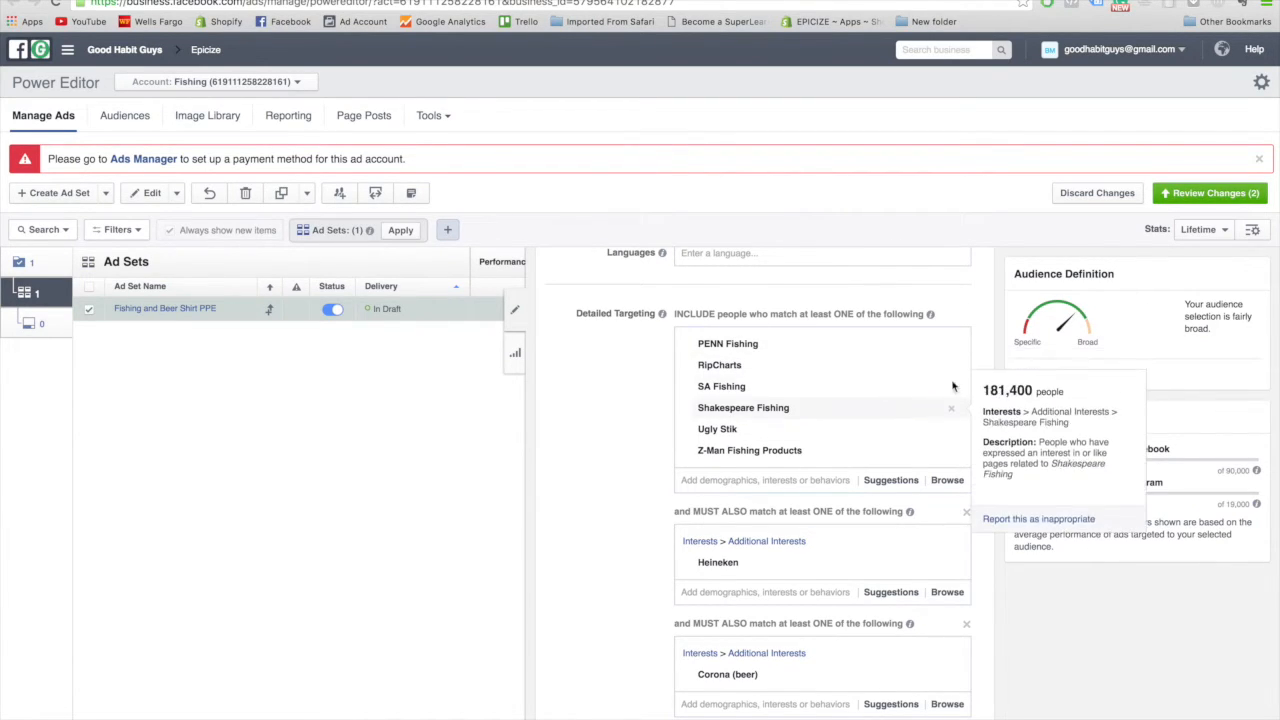
mouse_move(839, 387)
mouse_move(733, 567)
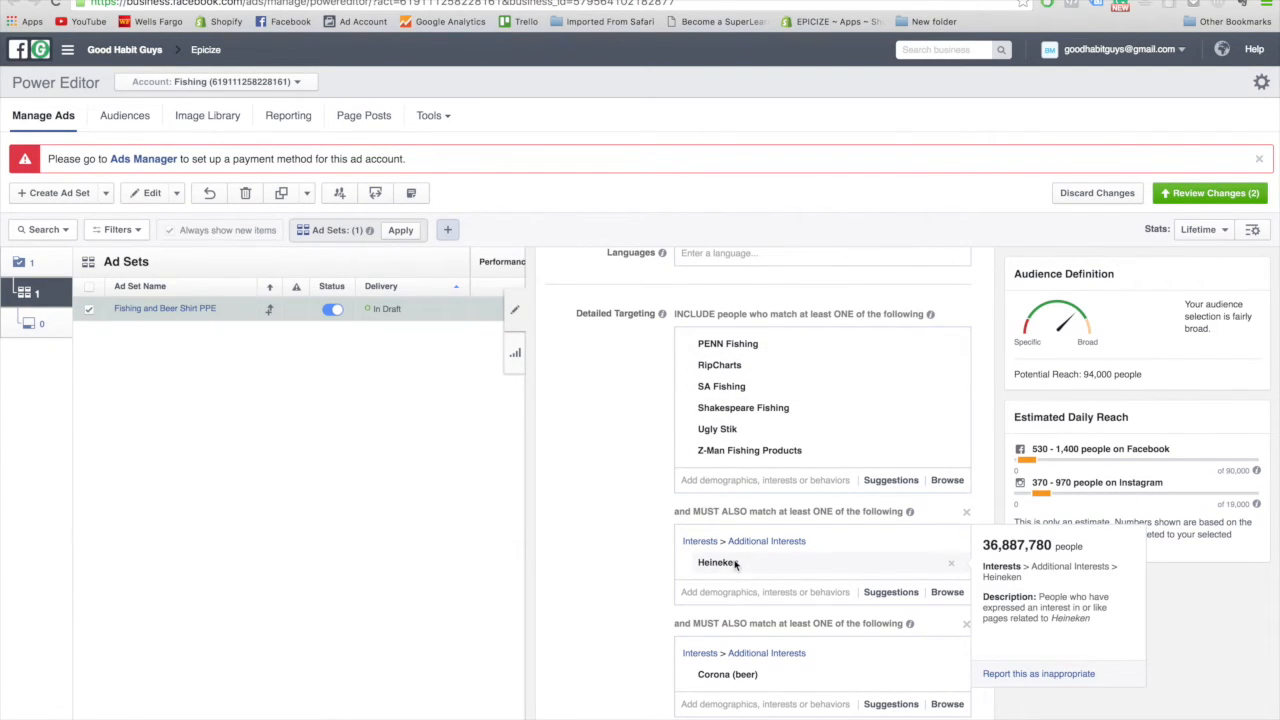
mouse_move(735, 677)
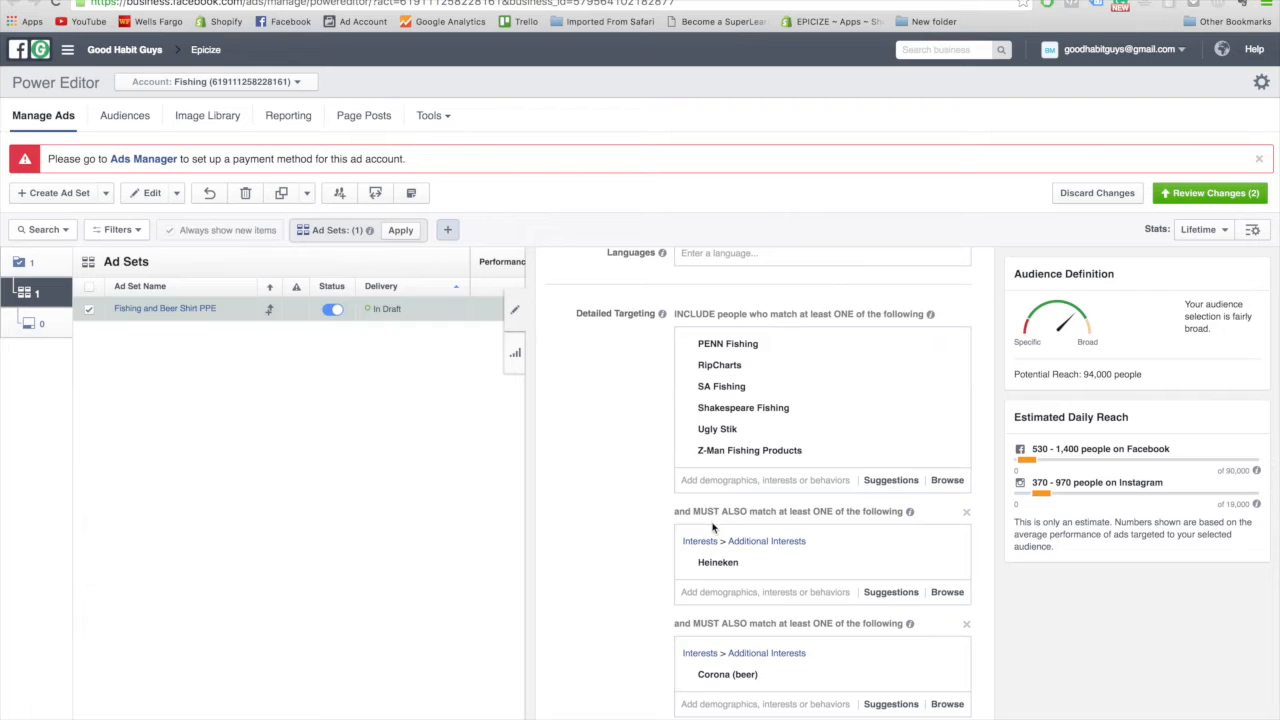
Delete both must-also-match conditions, leaving only the included fishing interests.
click(966, 513)
click(968, 517)
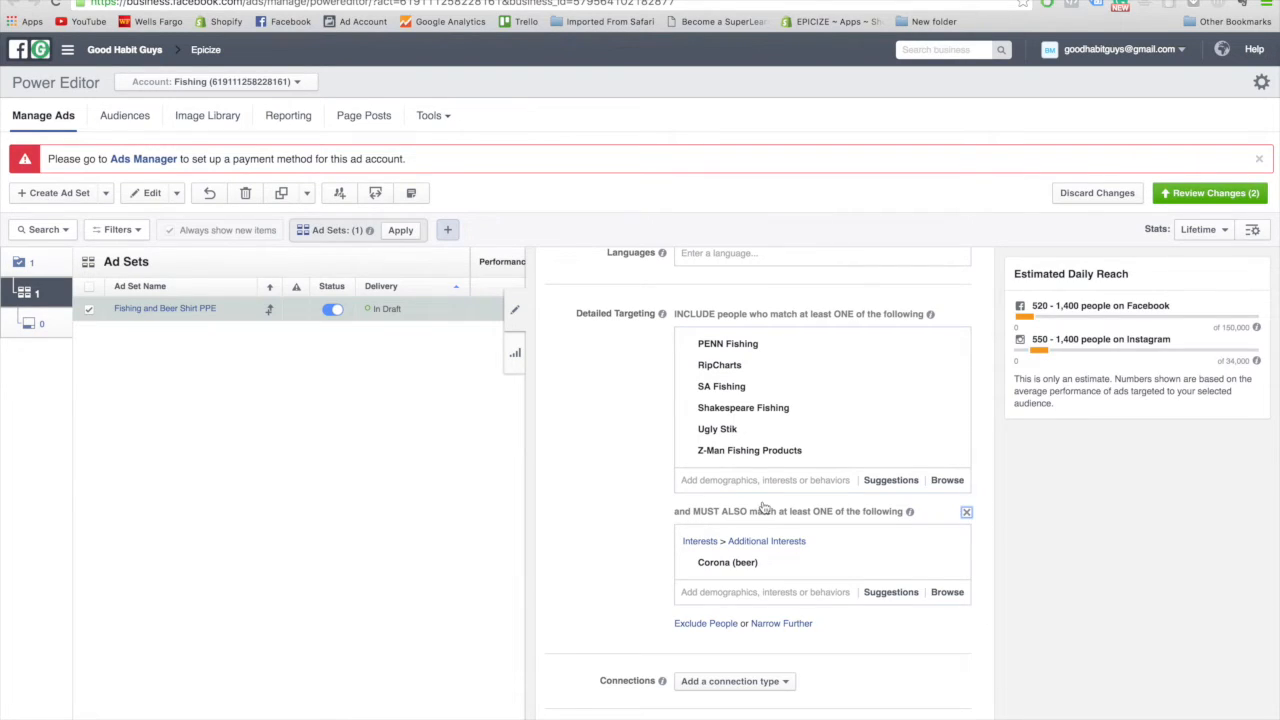
Try adding the Heineken interest directly to the included fishing interests, then remove it from the list.
click(725, 480)
text(HEIN)
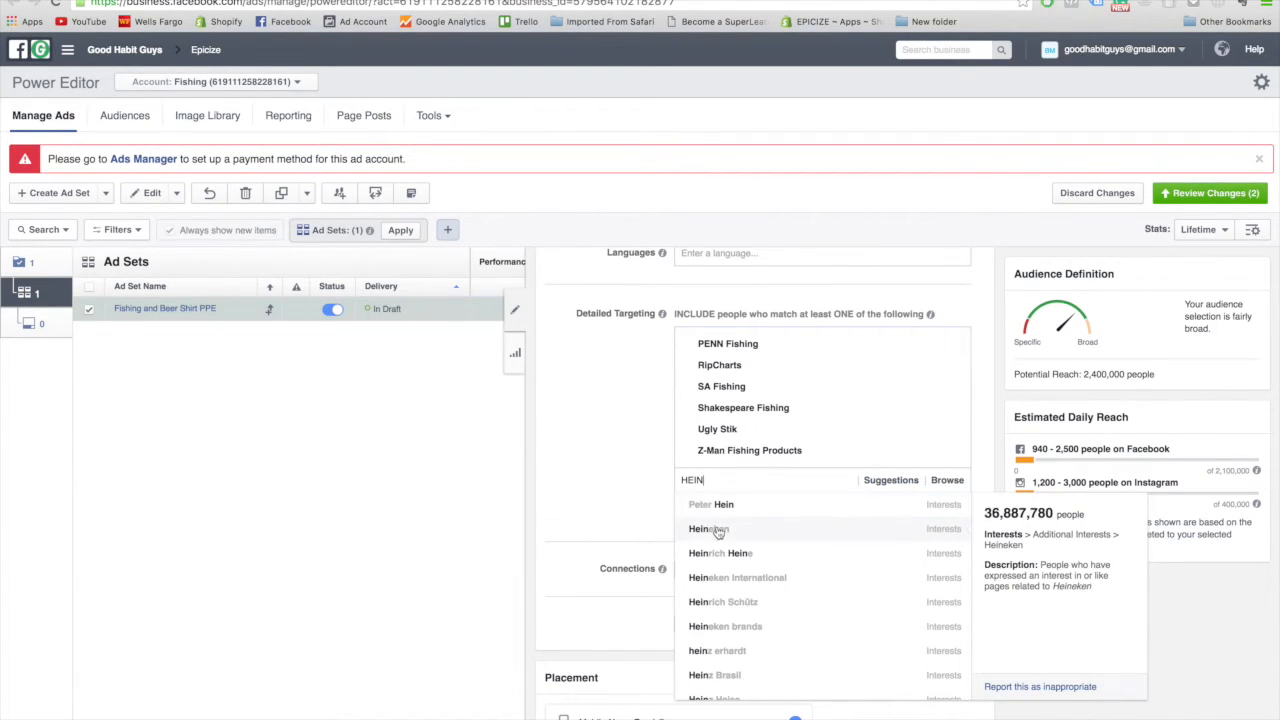
click(700, 529)
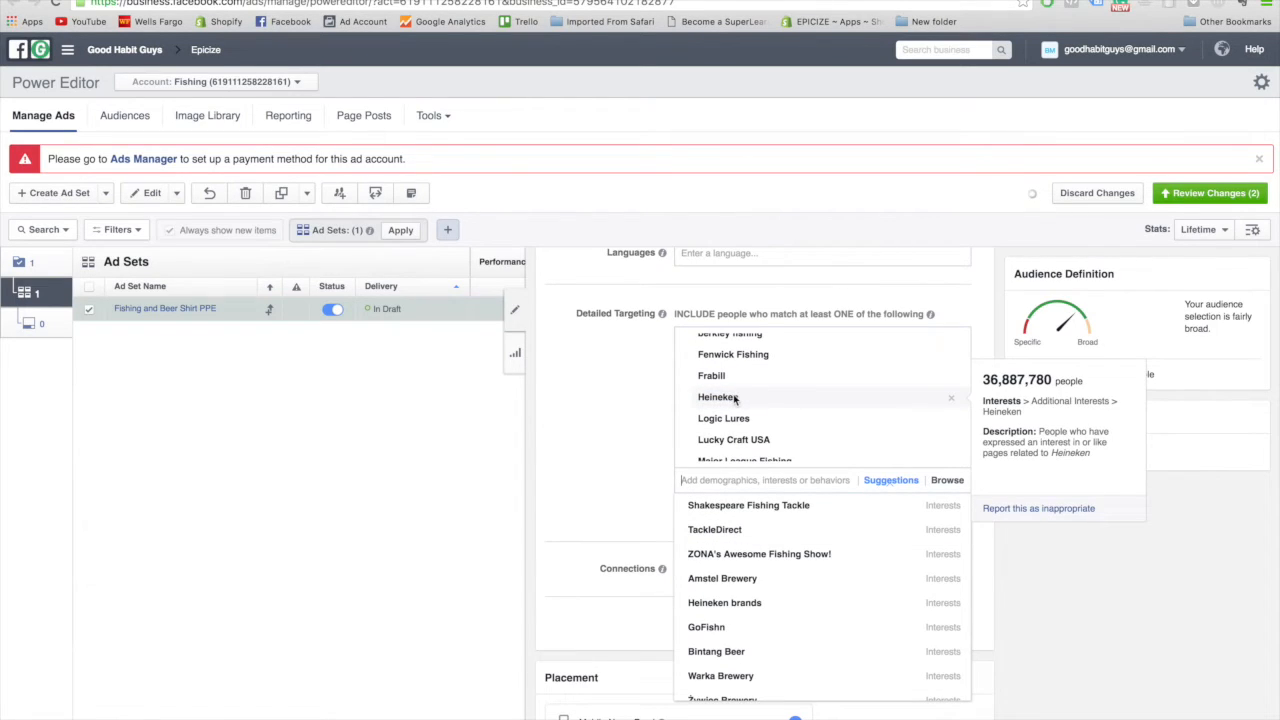
click(626, 430)
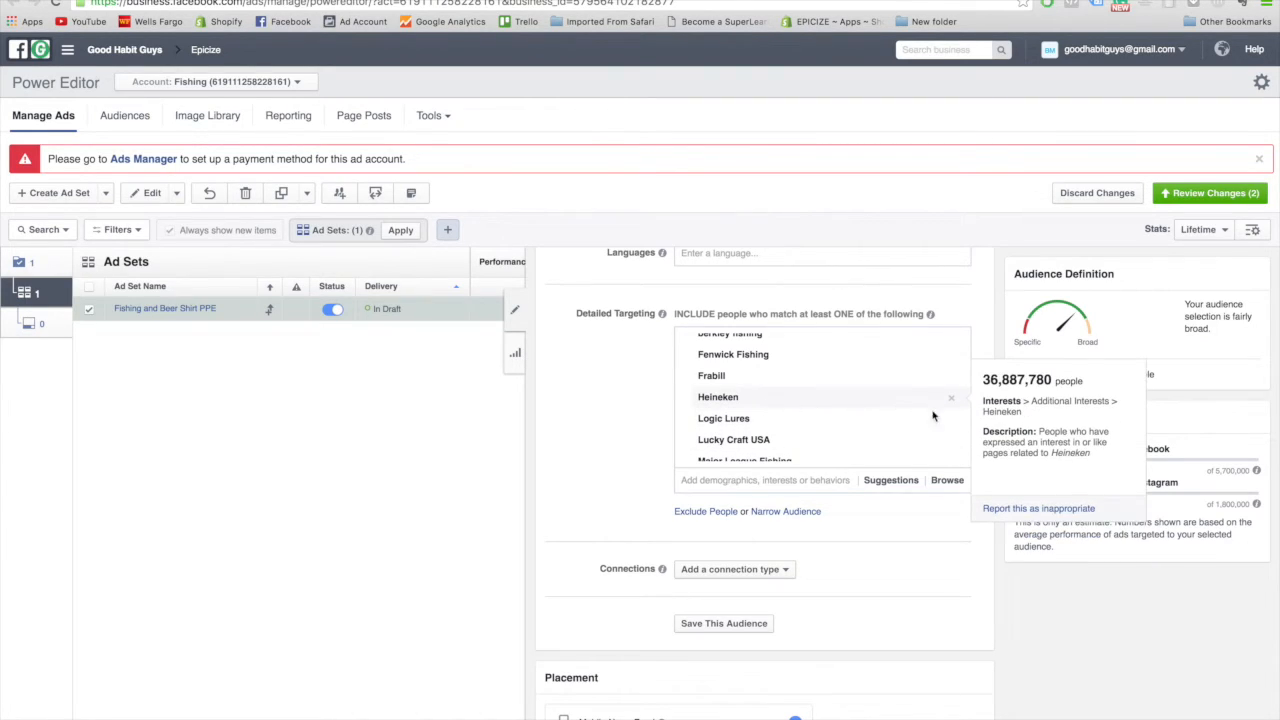
click(951, 398)
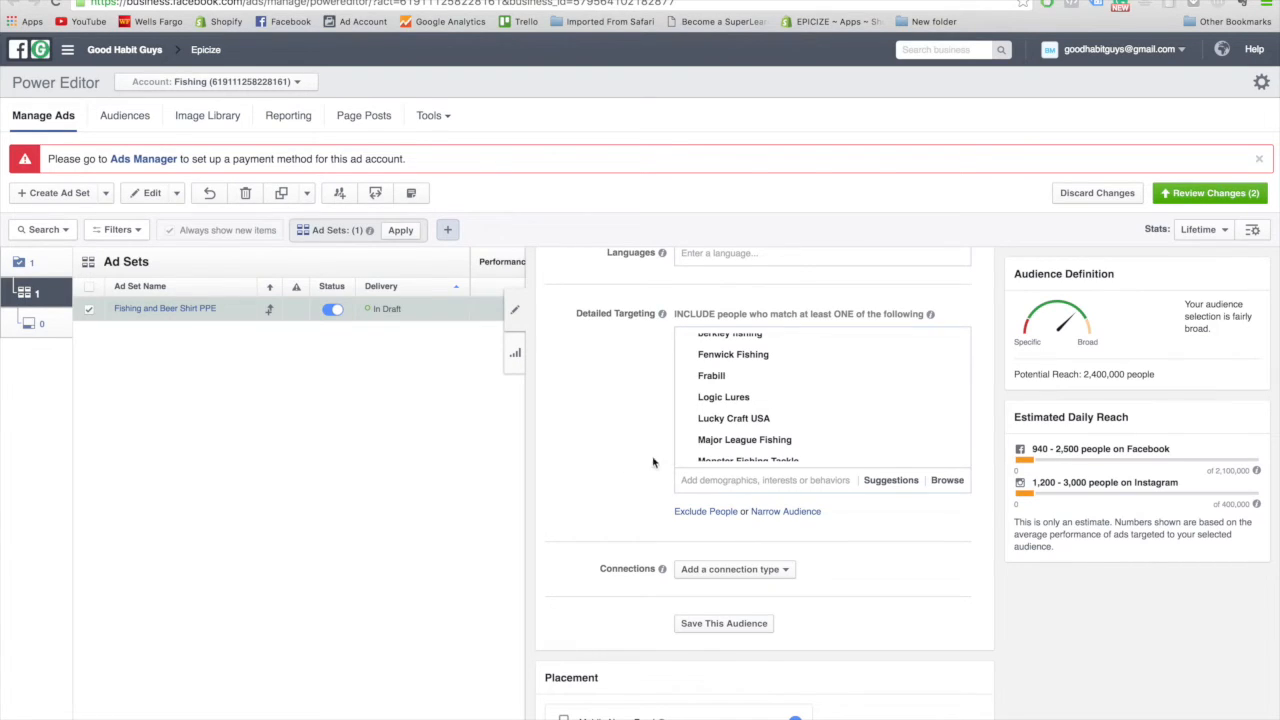
Review the list of included fishing interests, from ABU Garcia to Z-Man Fishing Products, and the audience's potential reach.
mouse_move(697, 460)
mouse_move(719, 424)
scroll(735, 418, up, 3)
scroll(740, 420, down, 3)
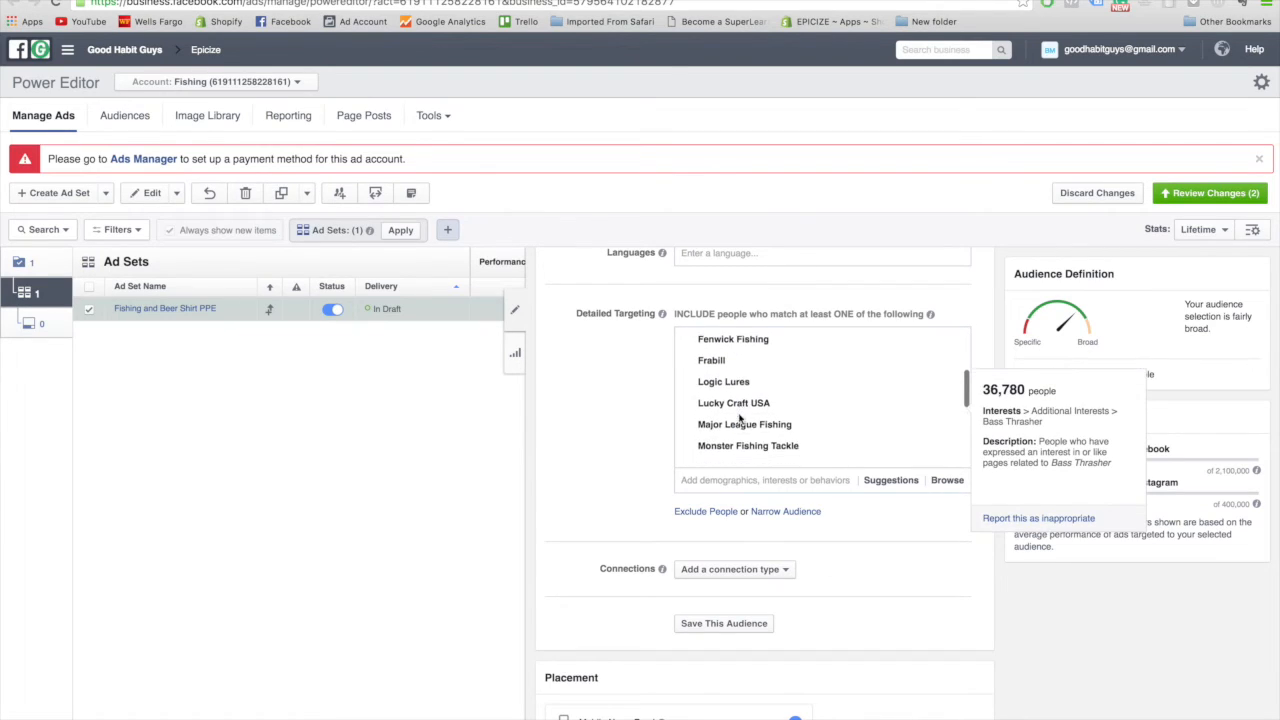
scroll(740, 420, down, 5)
scroll(725, 432, up, 3)
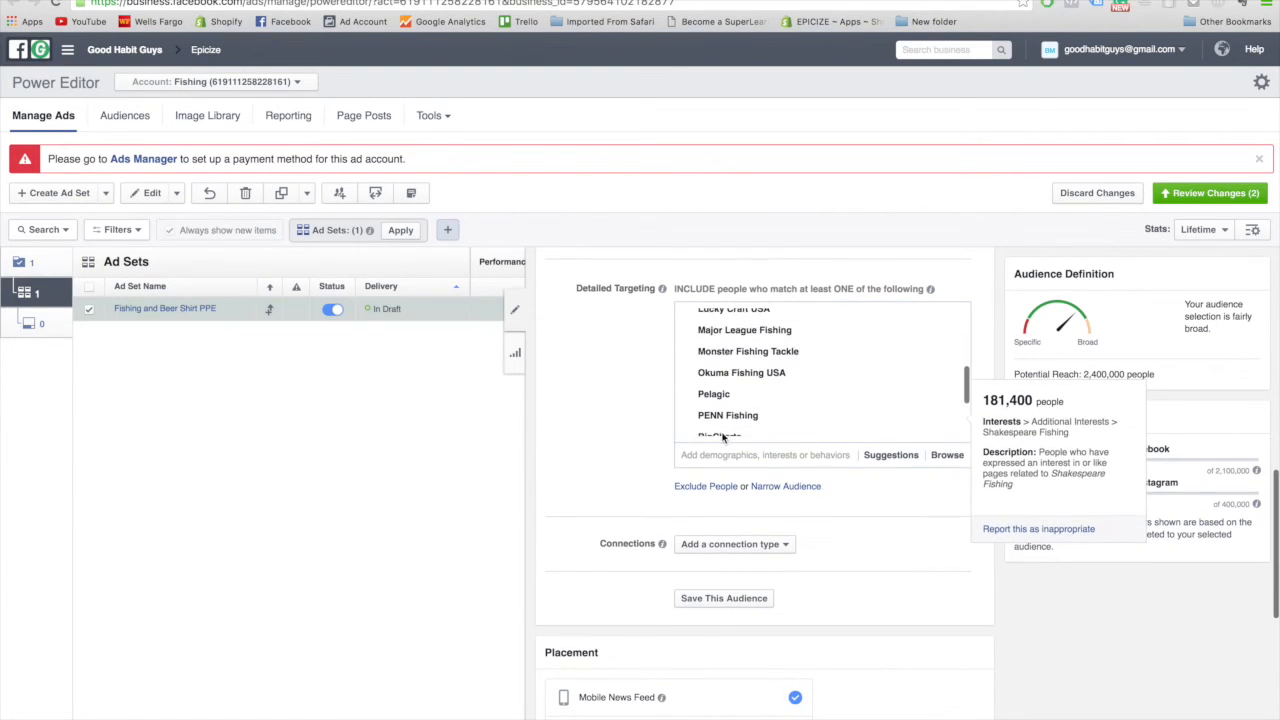
scroll(725, 436, up, 5)
scroll(735, 430, up, 2)
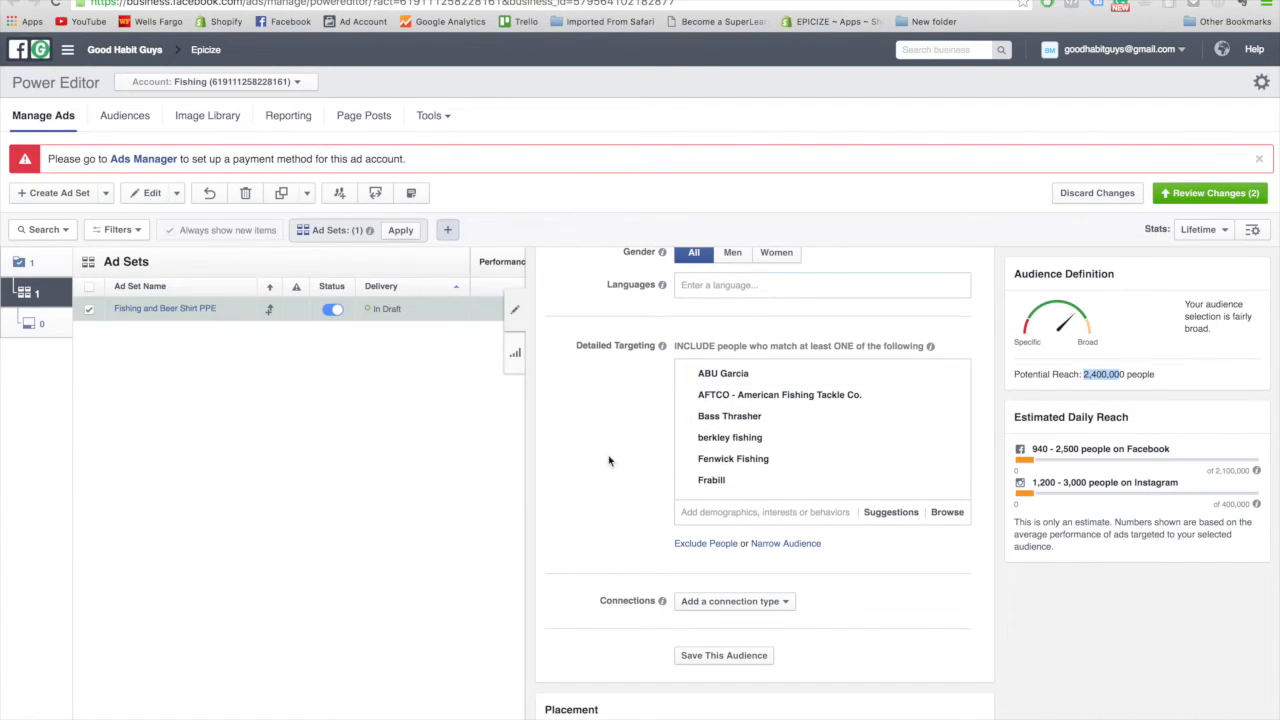
scroll(745, 410, down, 2)
scroll(760, 430, down, 1)
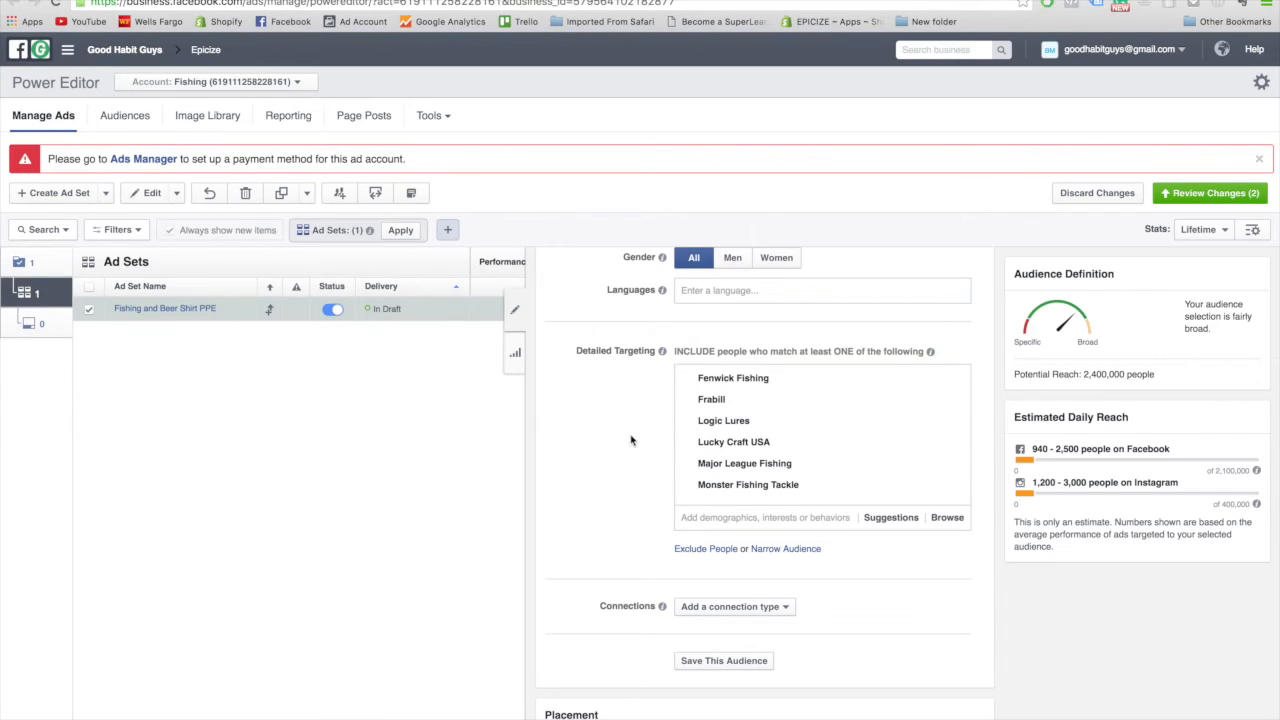
scroll(720, 440, up, 3)
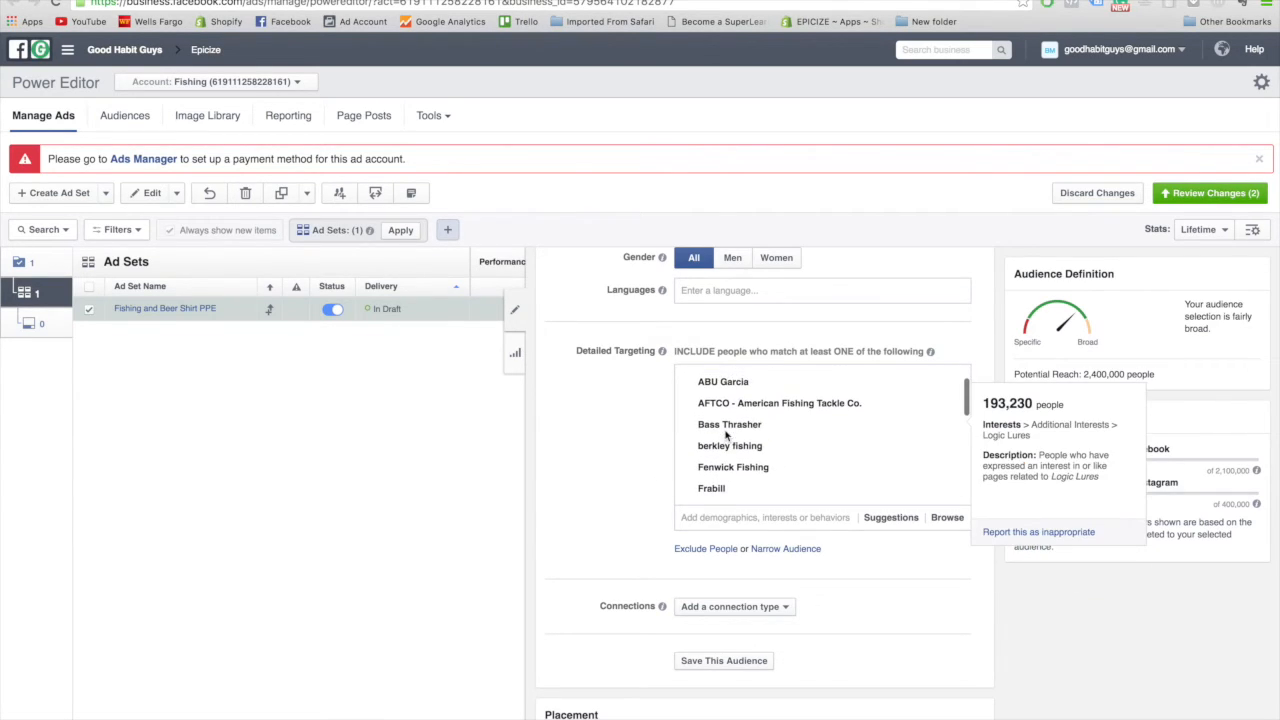
scroll(733, 457, up, 1)
scroll(740, 465, down, 4)
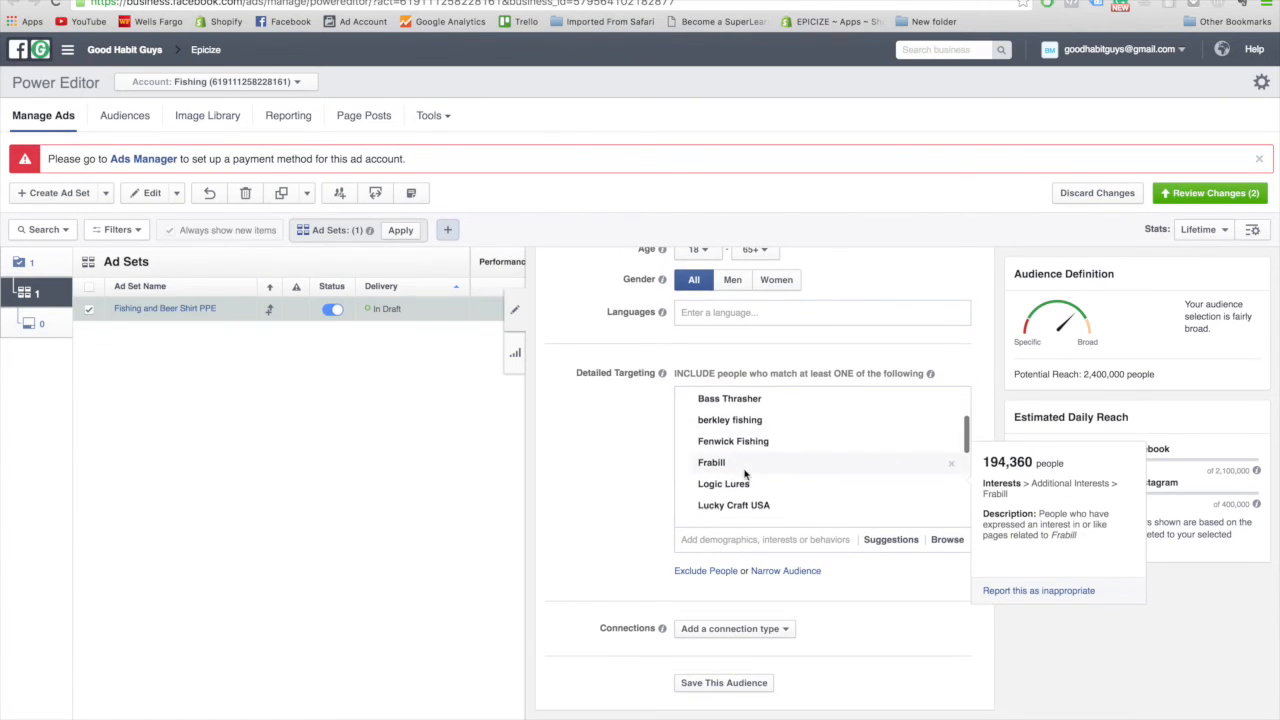
scroll(745, 474, down, 5)
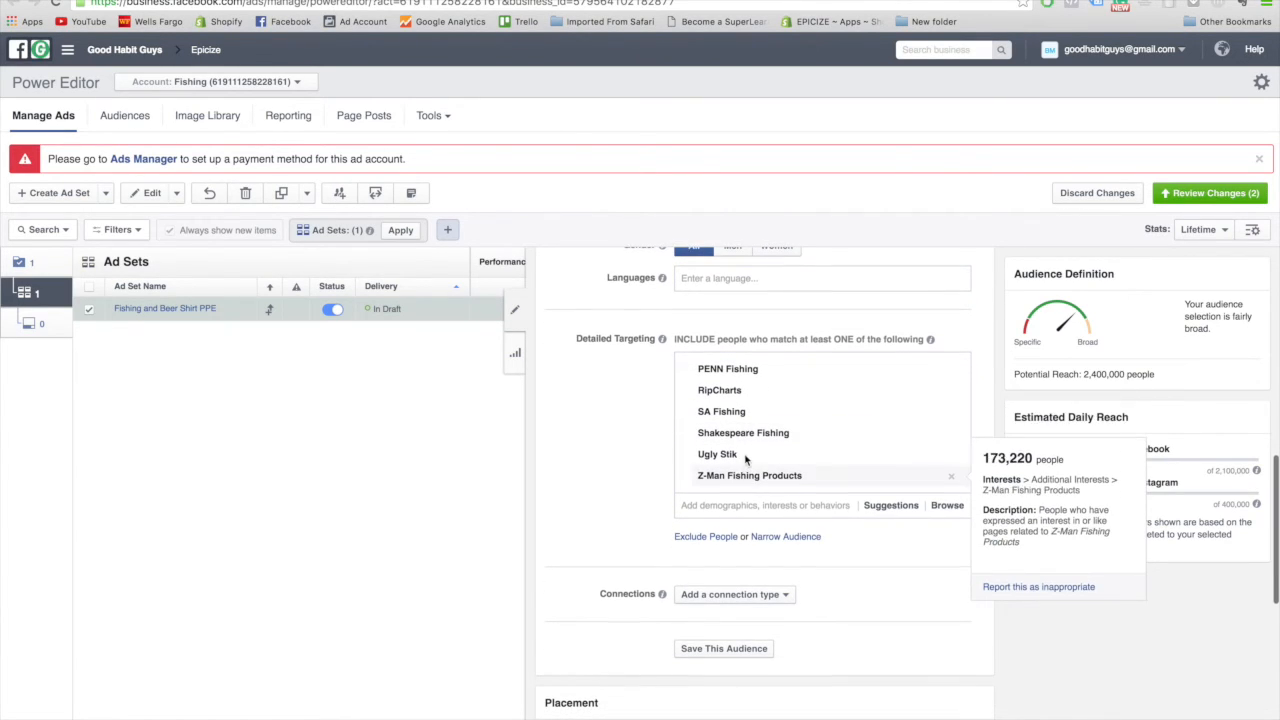
scroll(745, 422, up, 2)
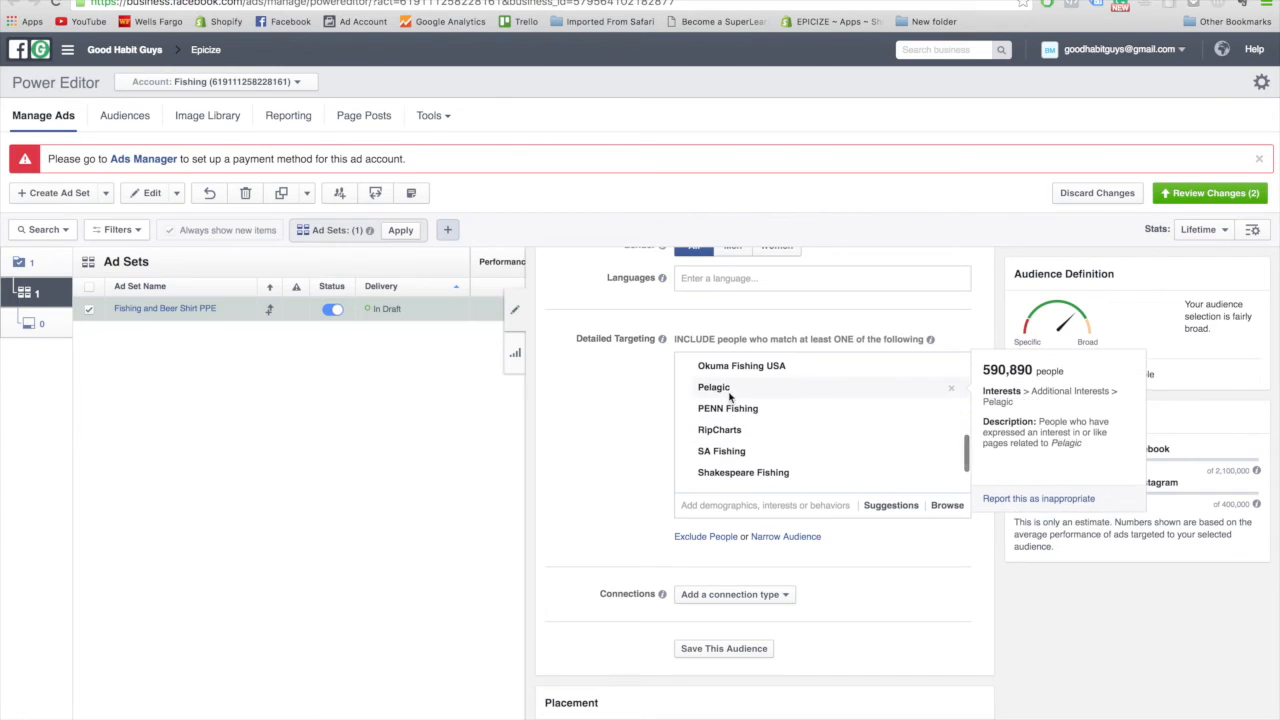
scroll(620, 411, up, 1)
scroll(740, 420, up, 2)
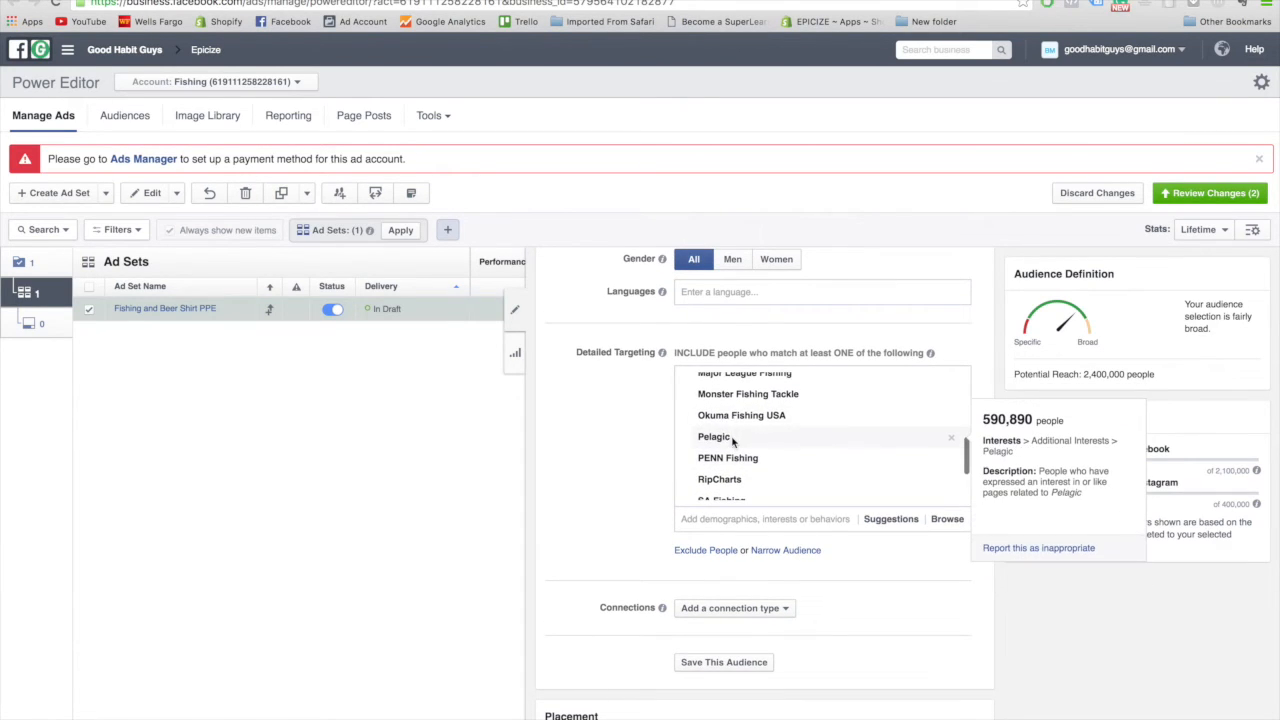
Remove the Ugly Stik interest from the included fishing interests.
scroll(740, 420, up, 3)
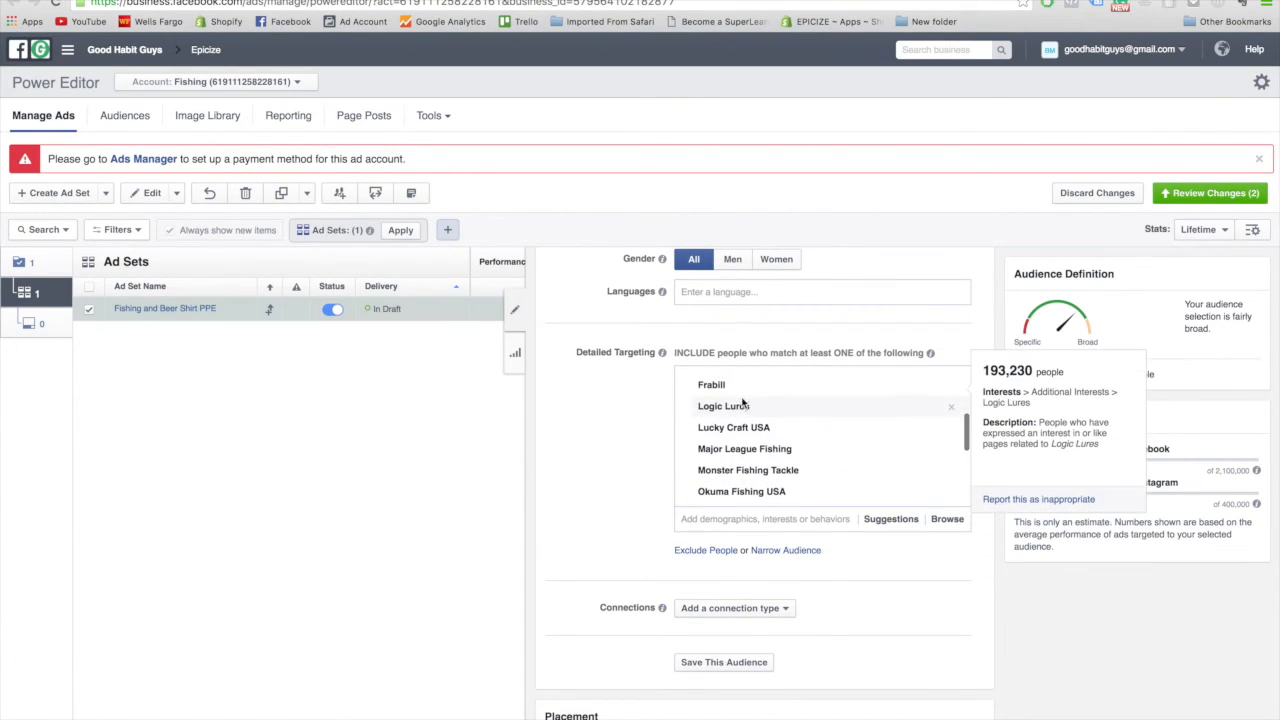
scroll(748, 466, down, 1)
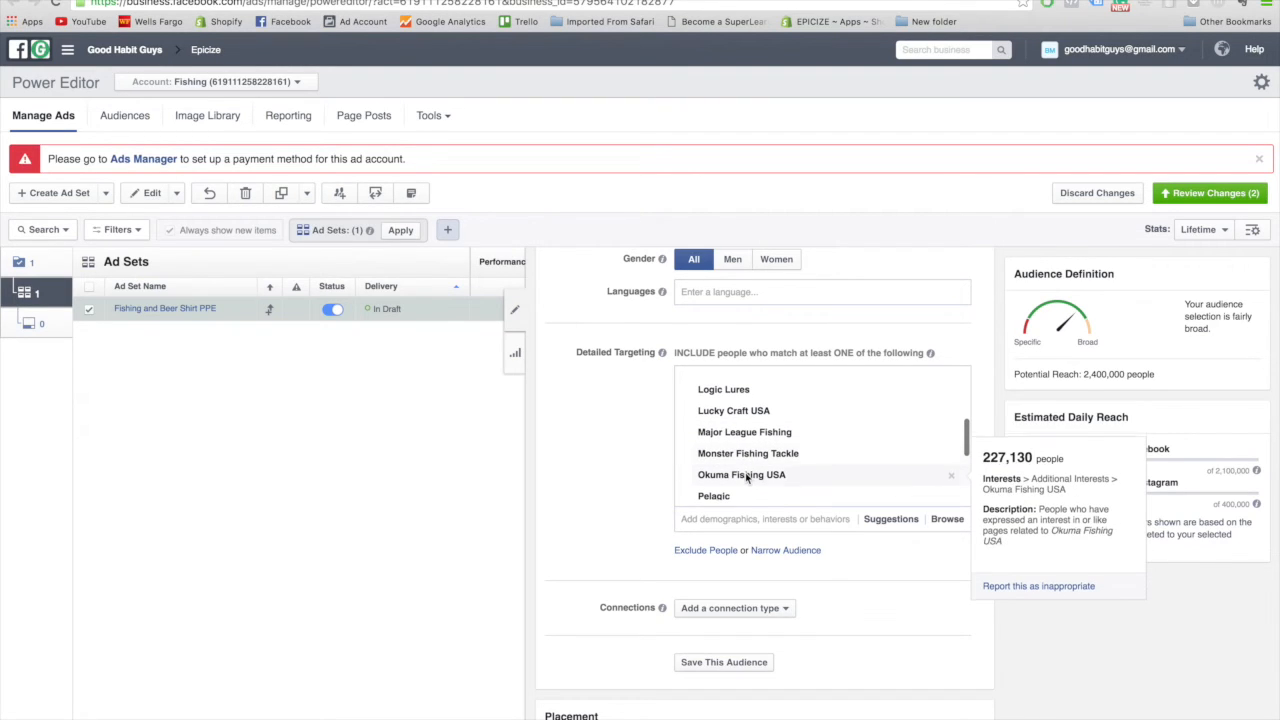
scroll(748, 466, down, 4)
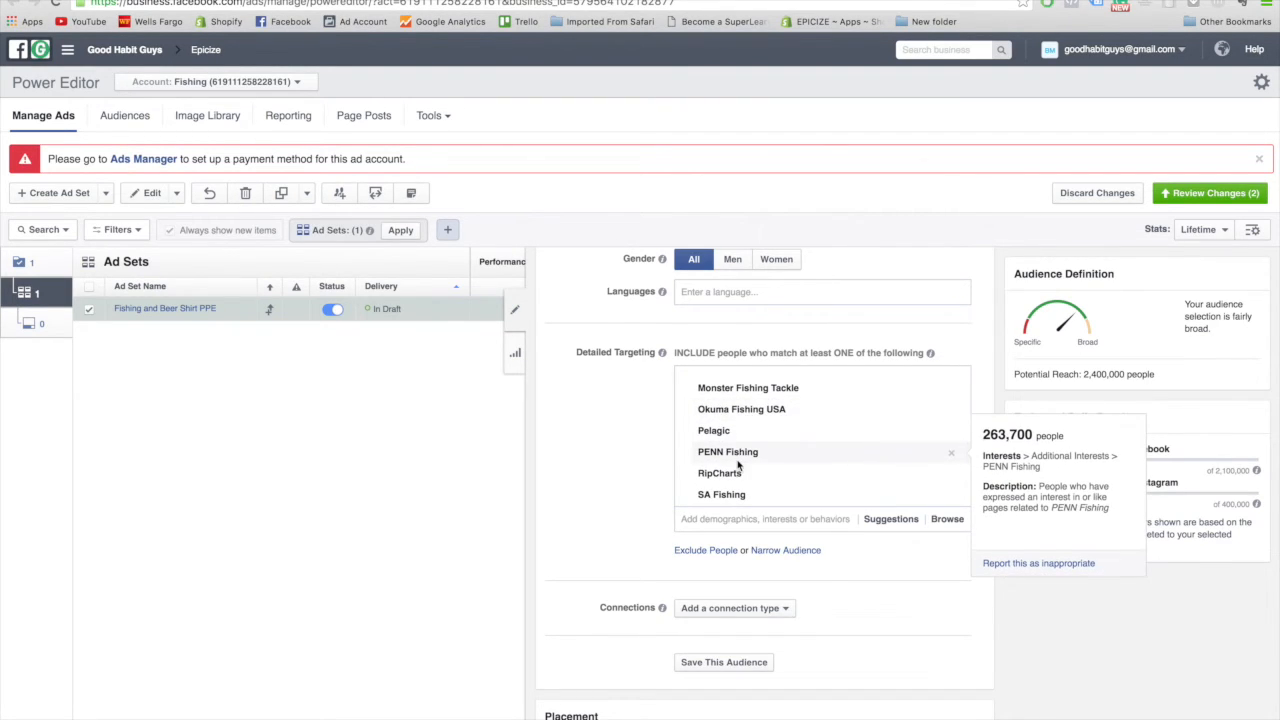
scroll(740, 465, down, 3)
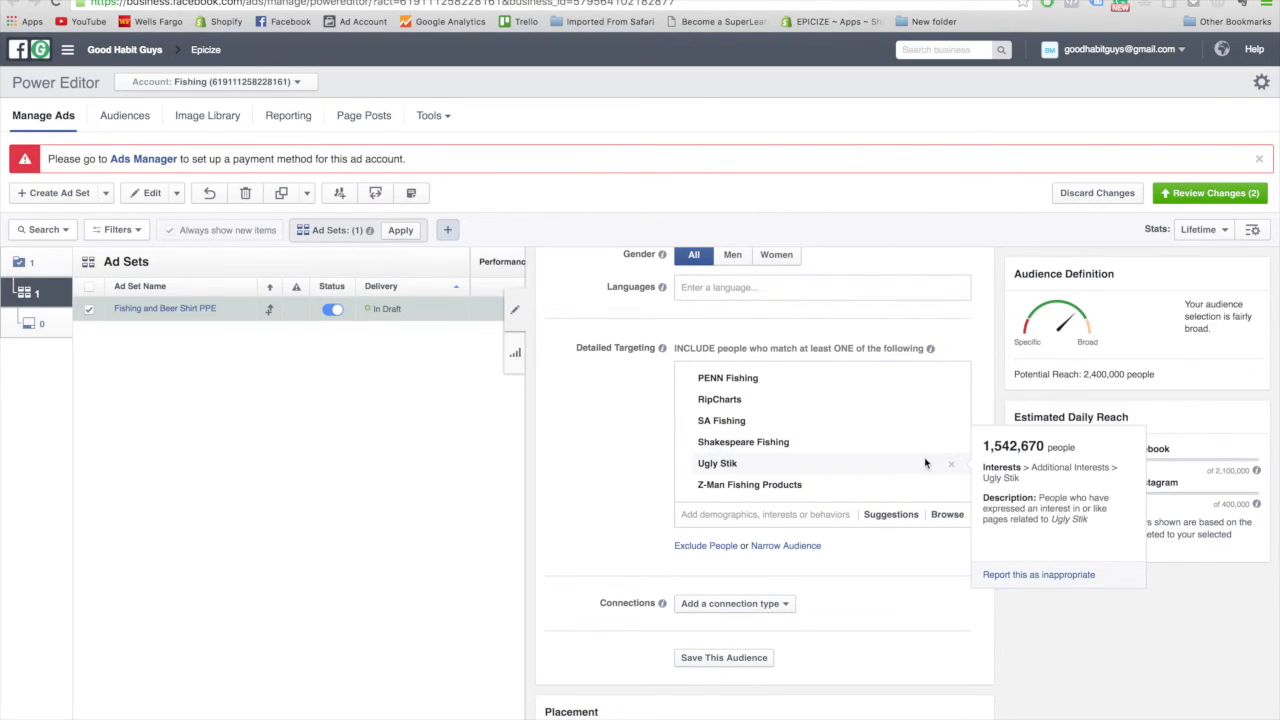
click(952, 466)
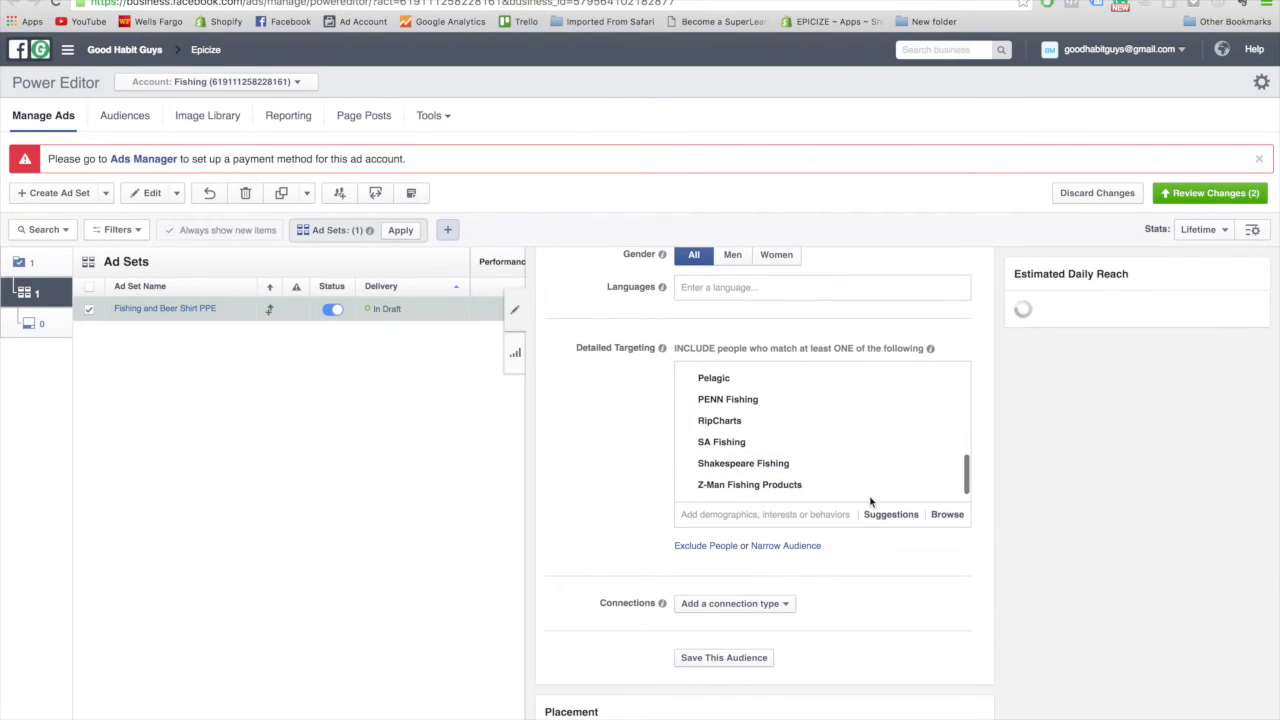
Narrow the audience with a must-also-match condition containing the Ugly Stik interest.
click(806, 547)
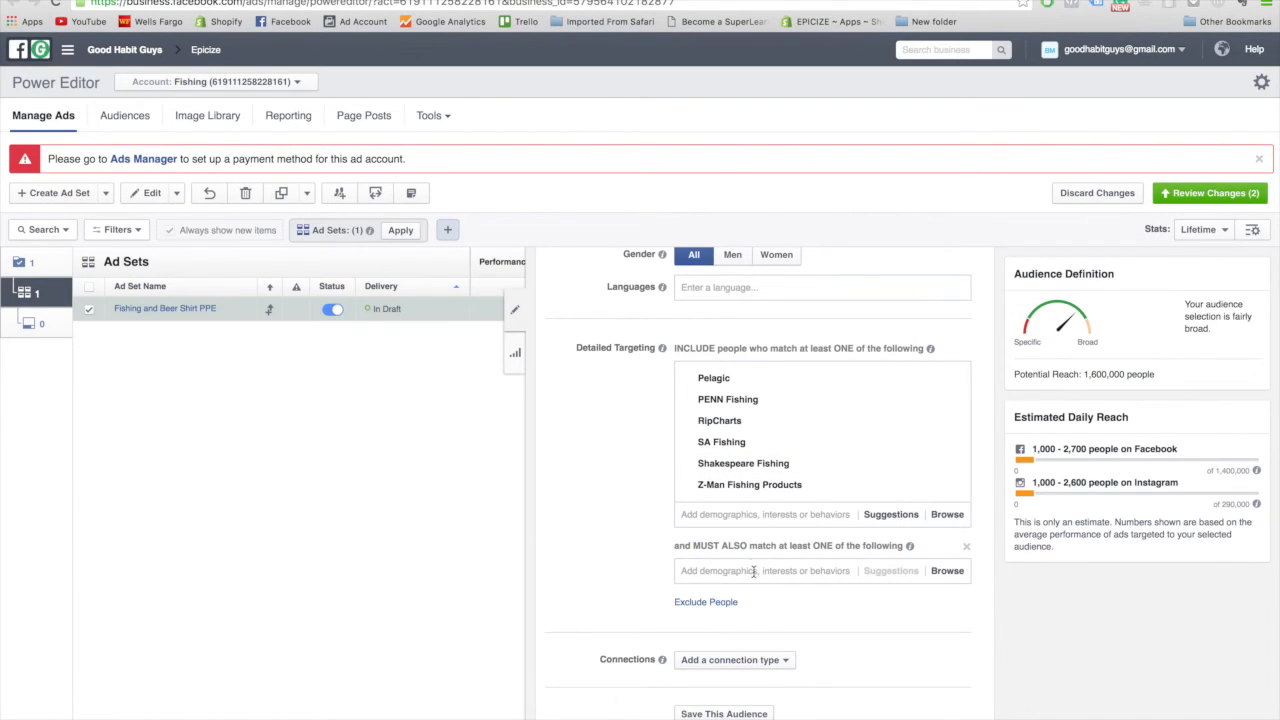
click(753, 571)
text(U)
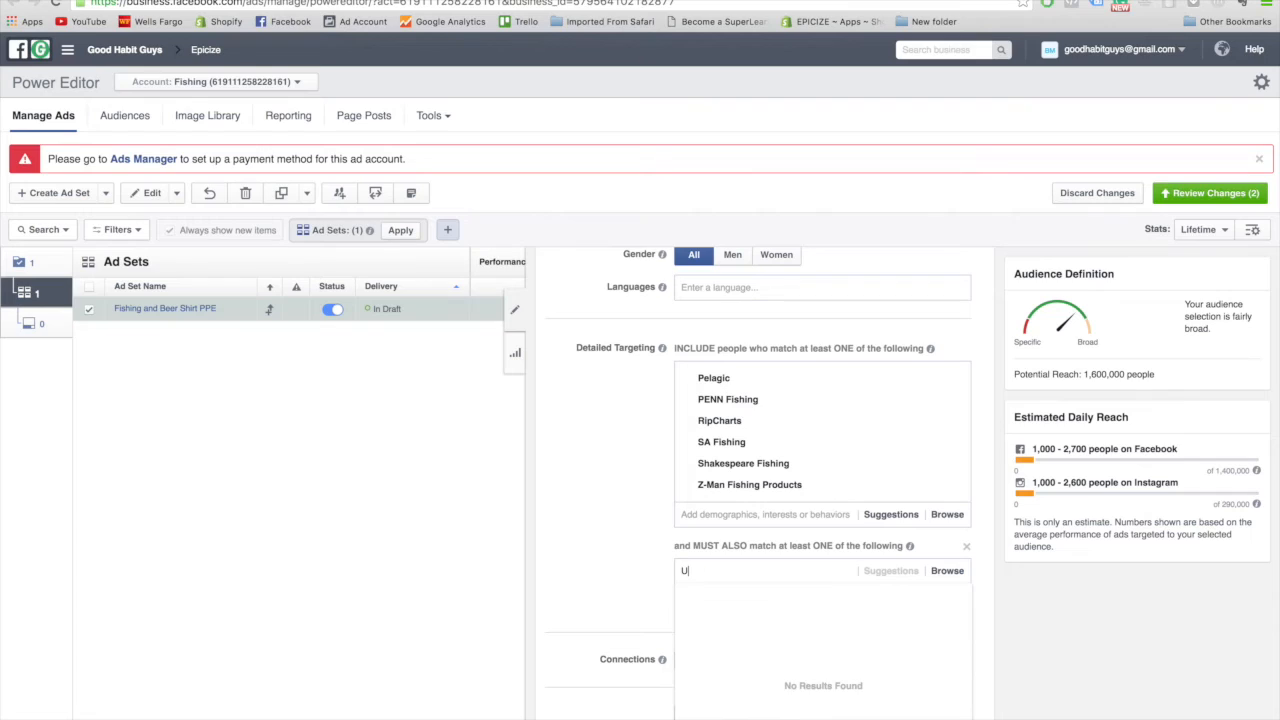
text(GLY STIK)
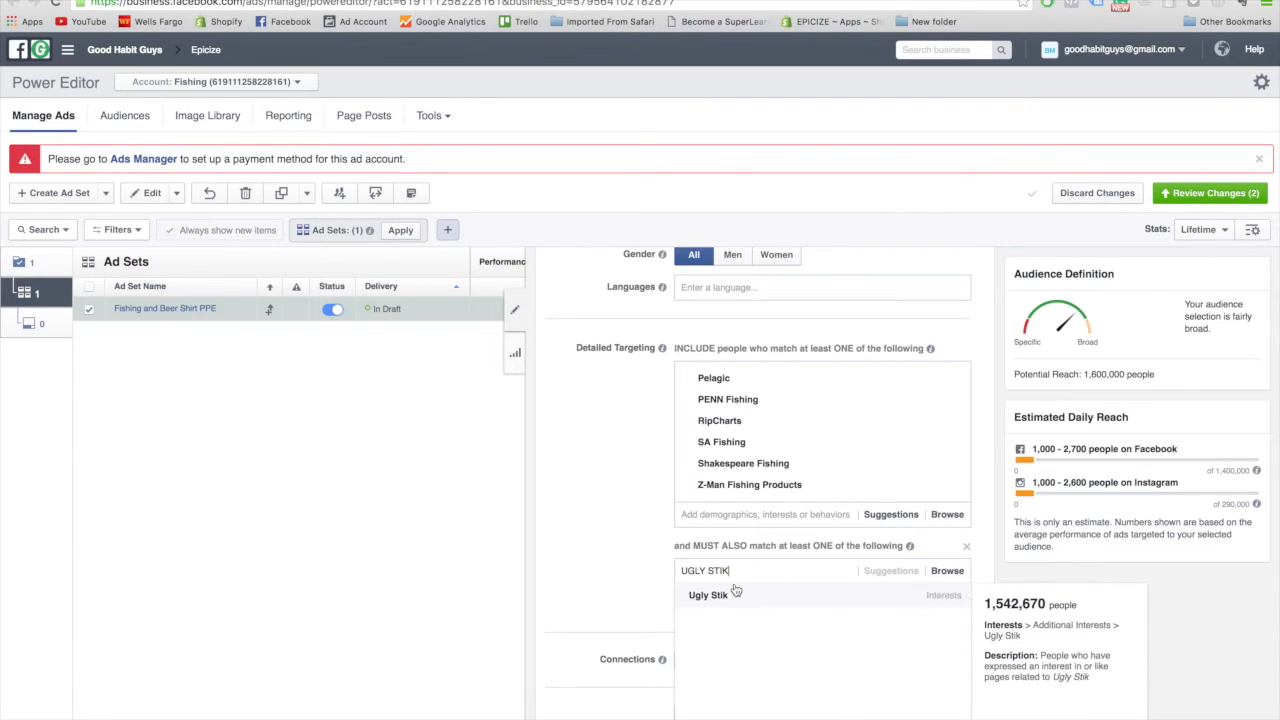
key(Return)
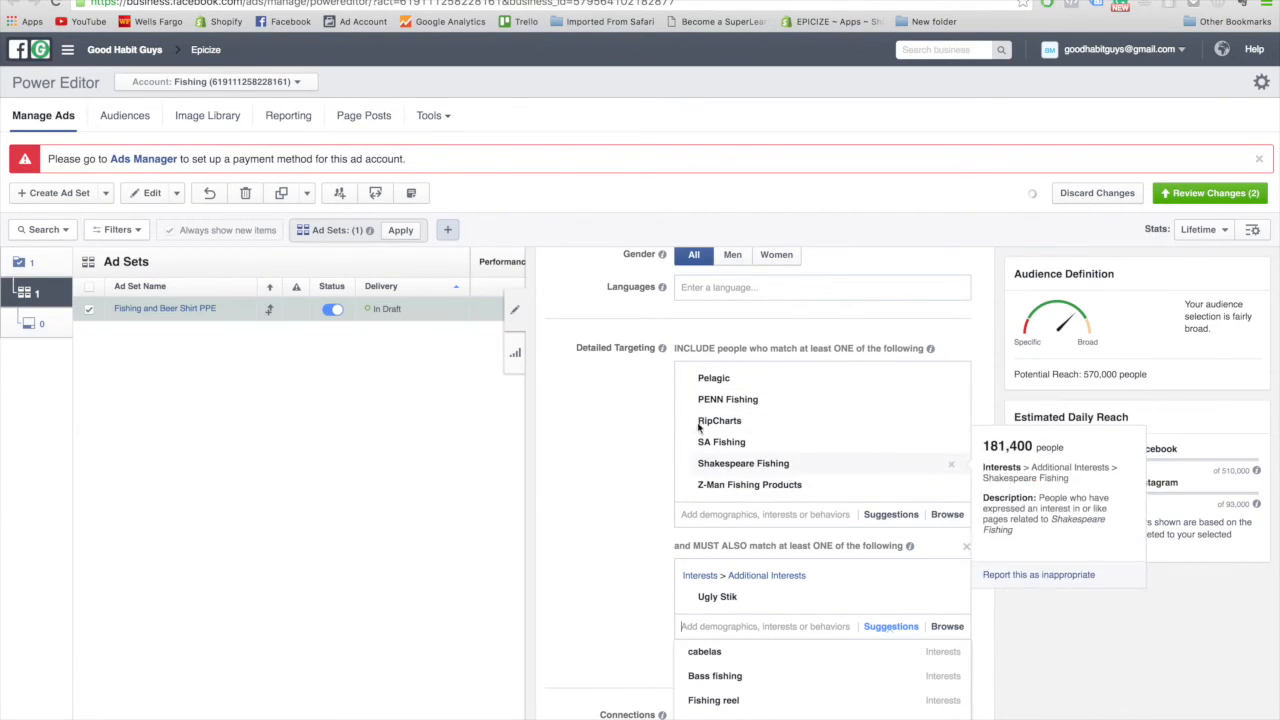
scroll(728, 440, up, 1)
scroll(728, 433, up, 2)
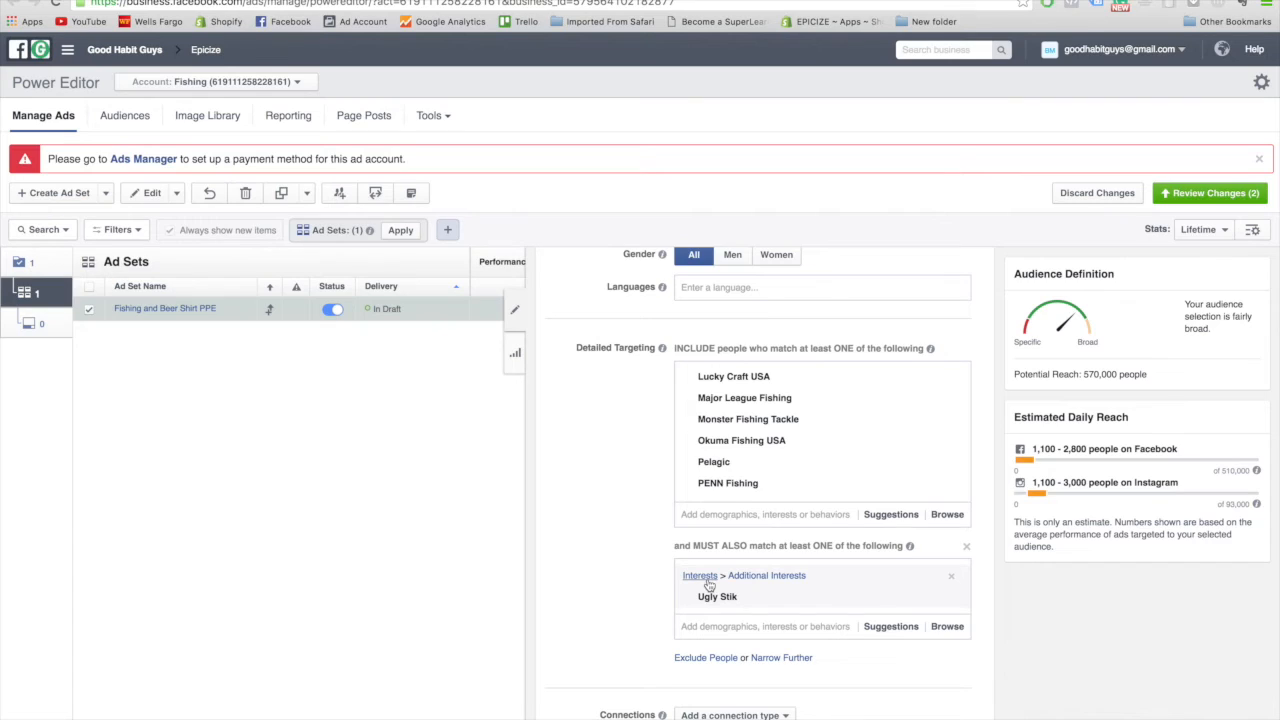
scroll(710, 400, up, 2)
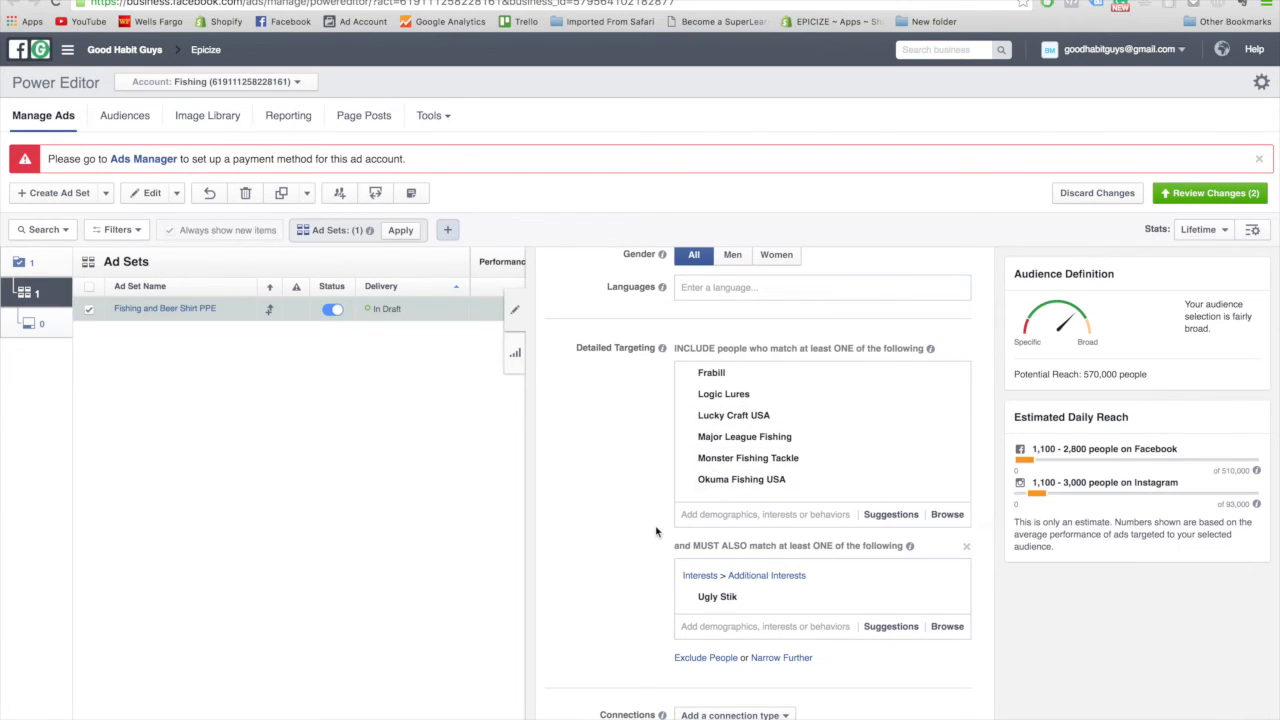
mouse_move(693, 442)
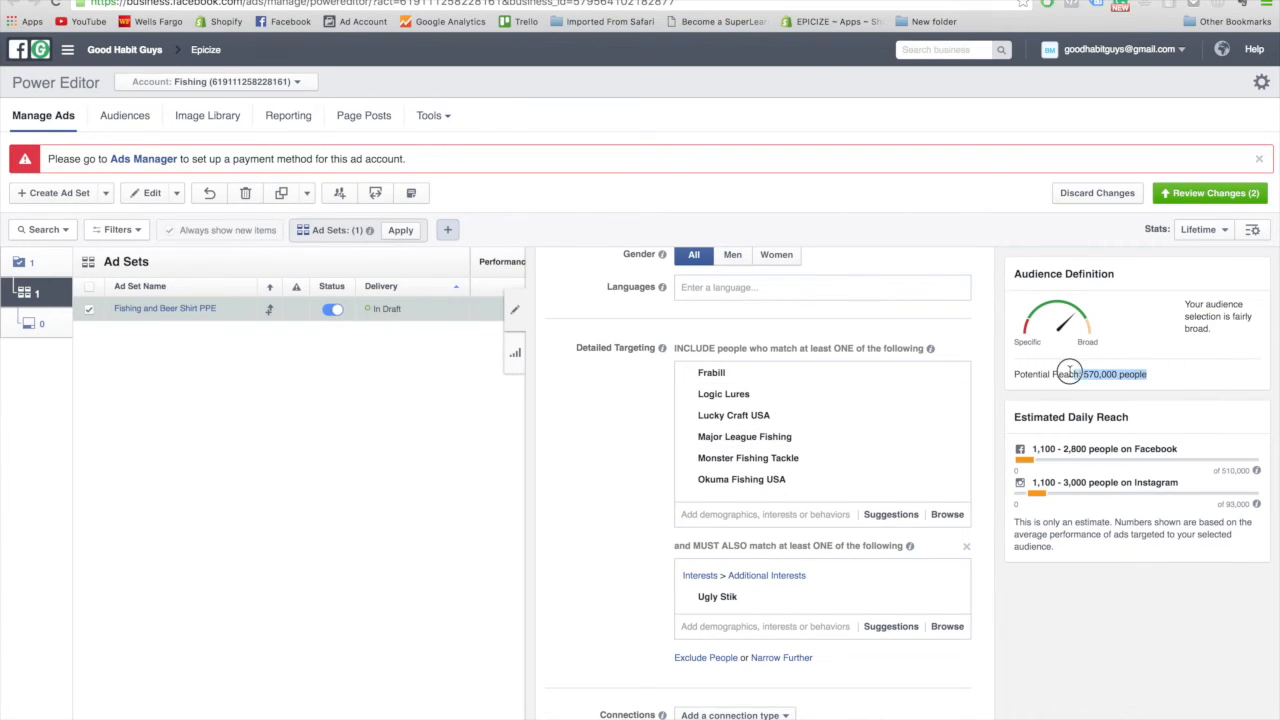
Add an empty second must-also-match condition and remove berkley fishing from the included interests.
click(800, 658)
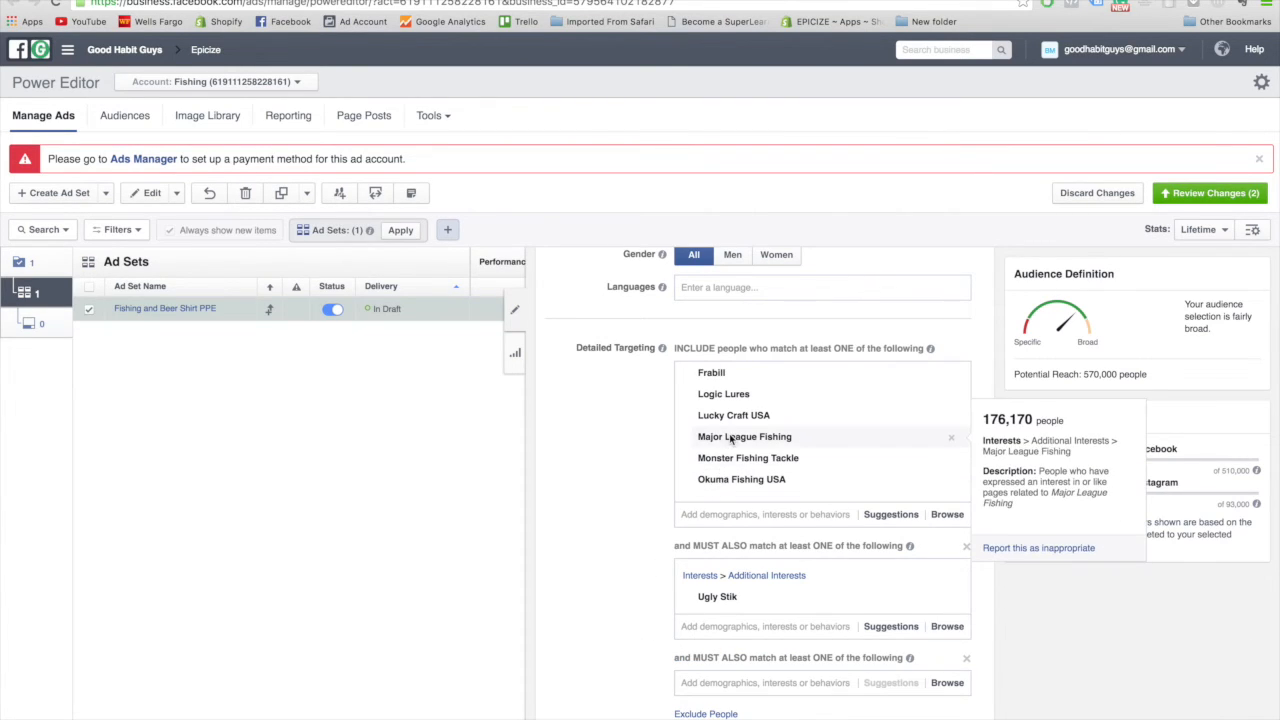
scroll(790, 440, up, 1)
scroll(729, 405, up, 2)
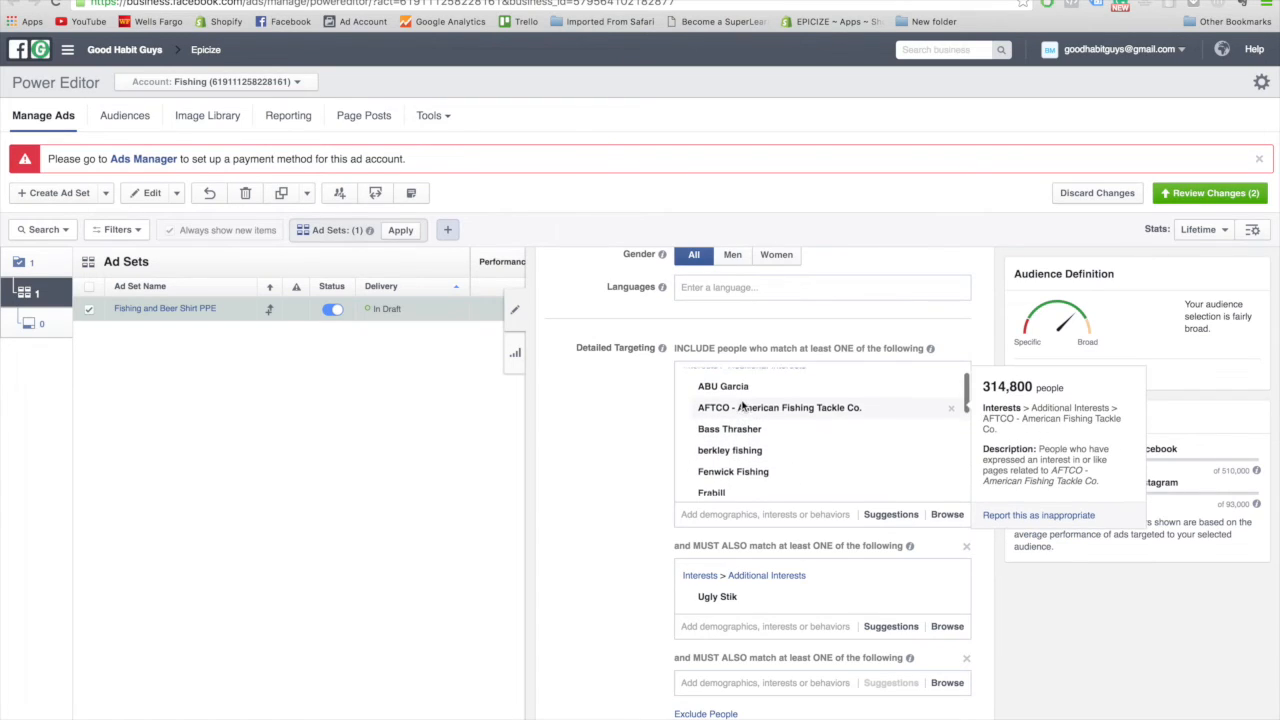
scroll(736, 425, up, 2)
scroll(730, 485, down, 2)
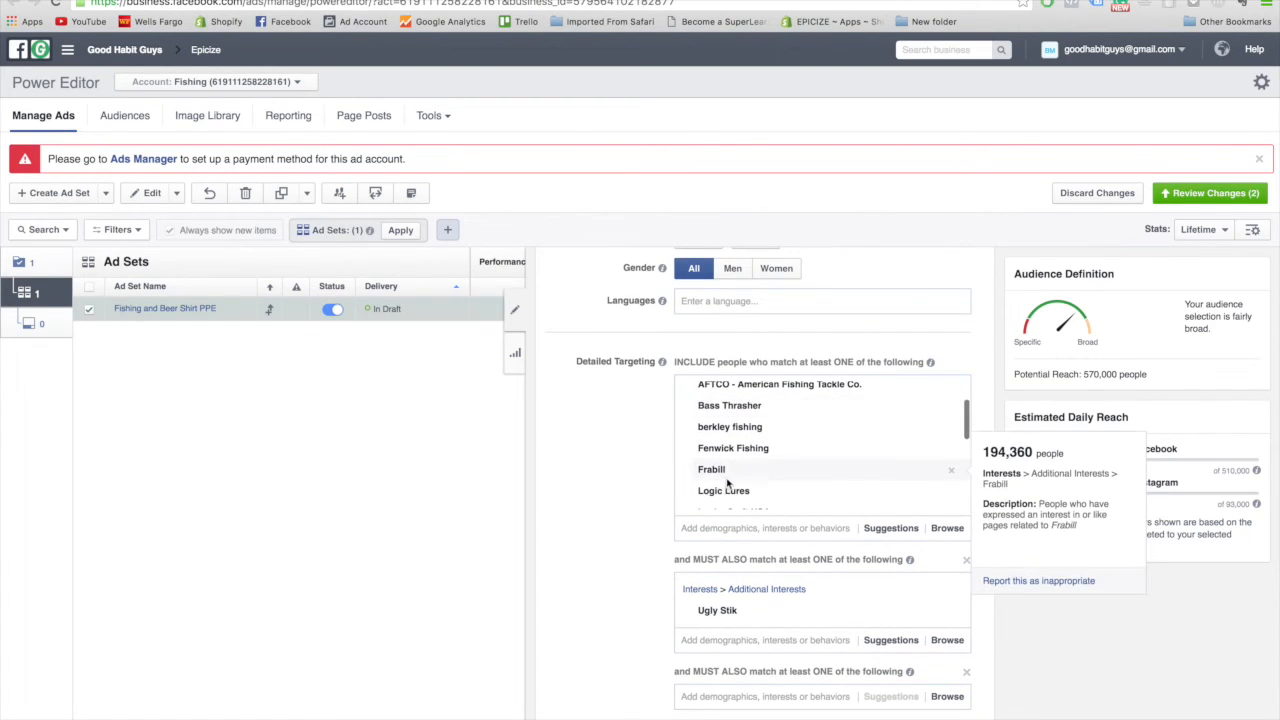
scroll(729, 494, down, 3)
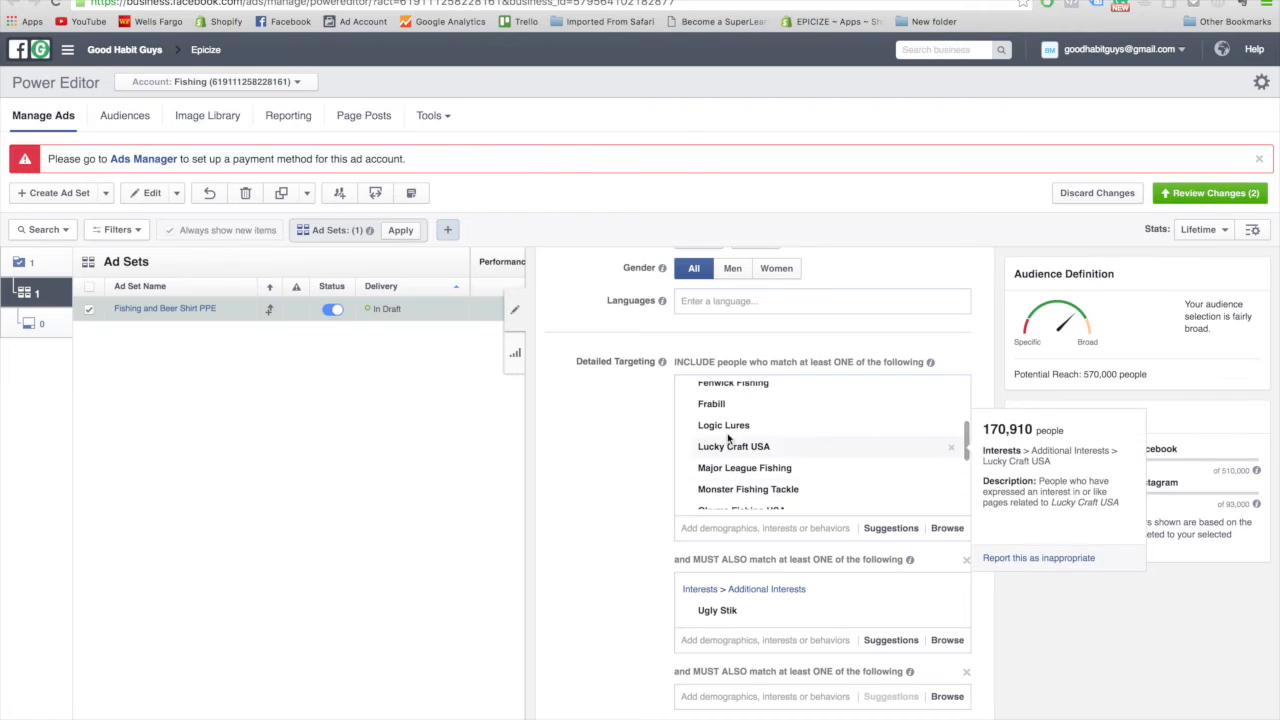
scroll(735, 450, down, 1)
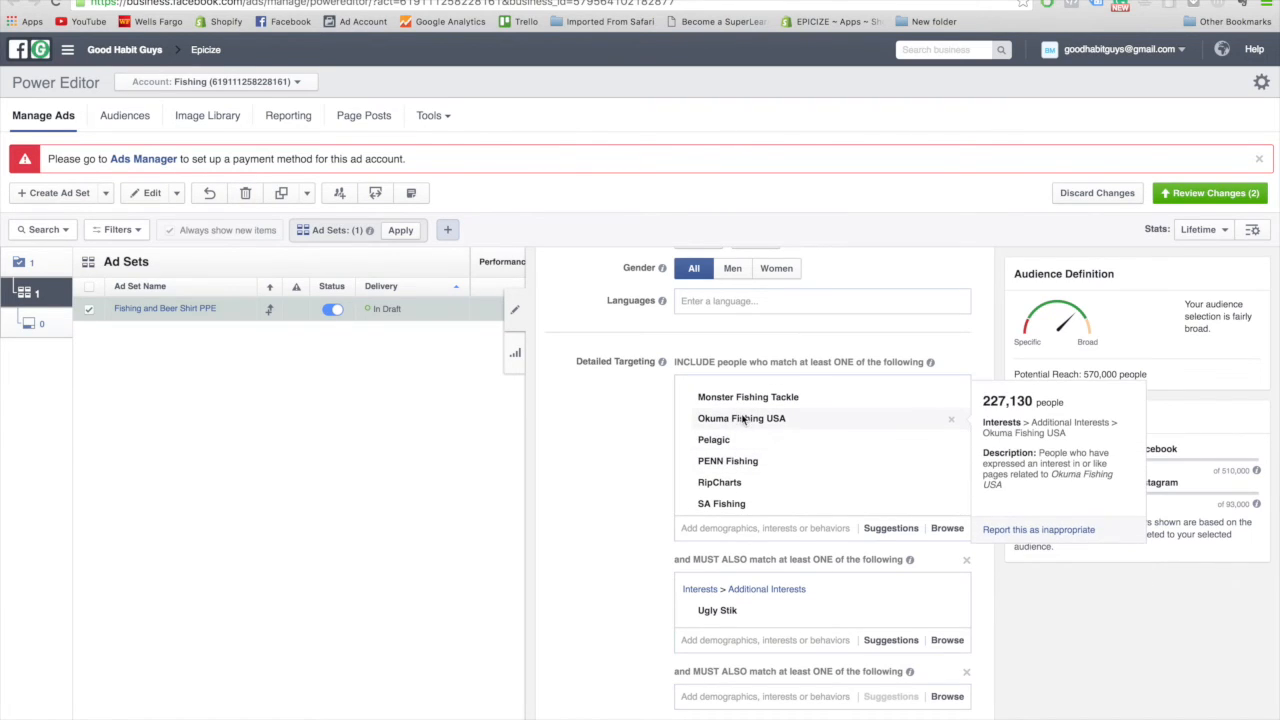
scroll(742, 425, up, 1)
scroll(745, 452, down, 1)
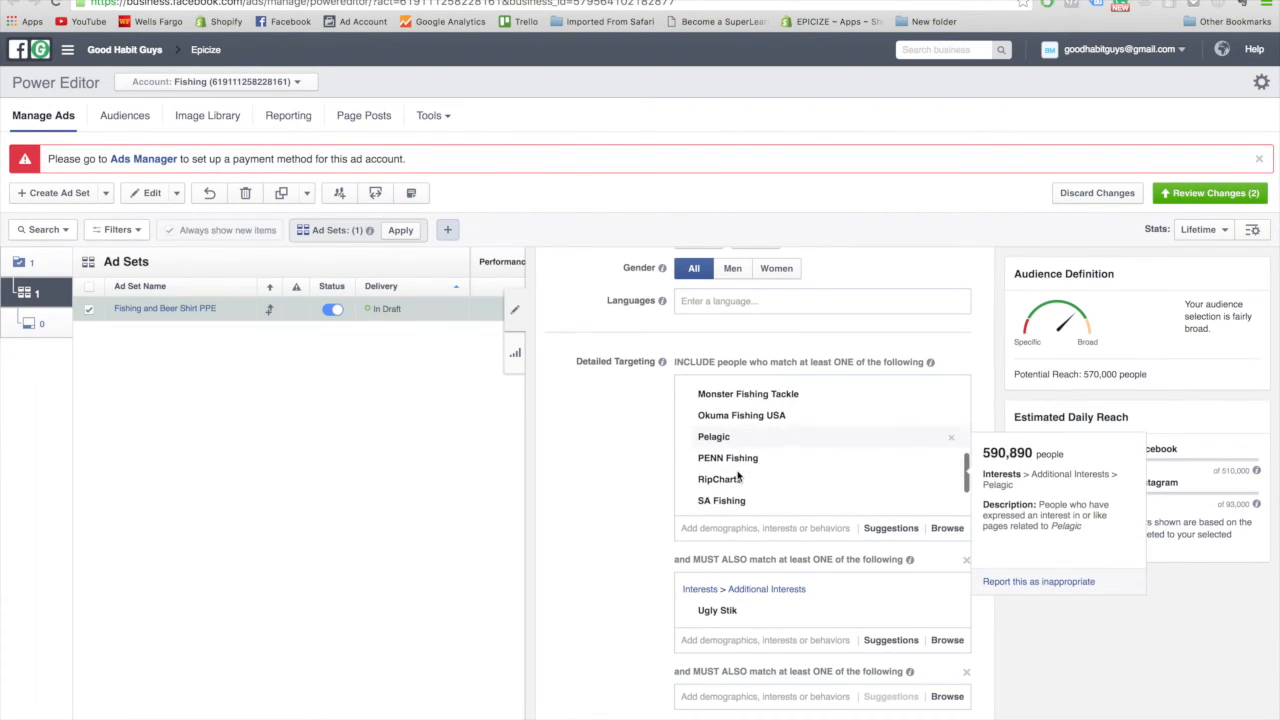
scroll(736, 452, up, 3)
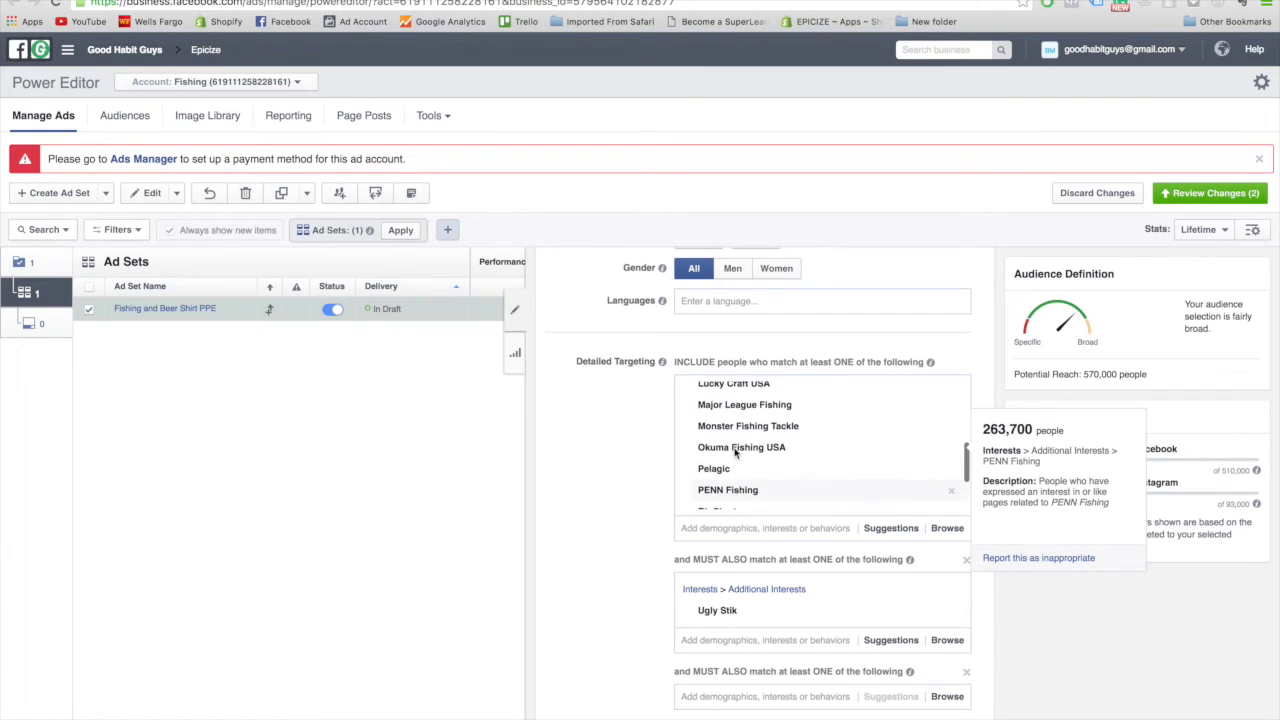
scroll(740, 452, up, 2)
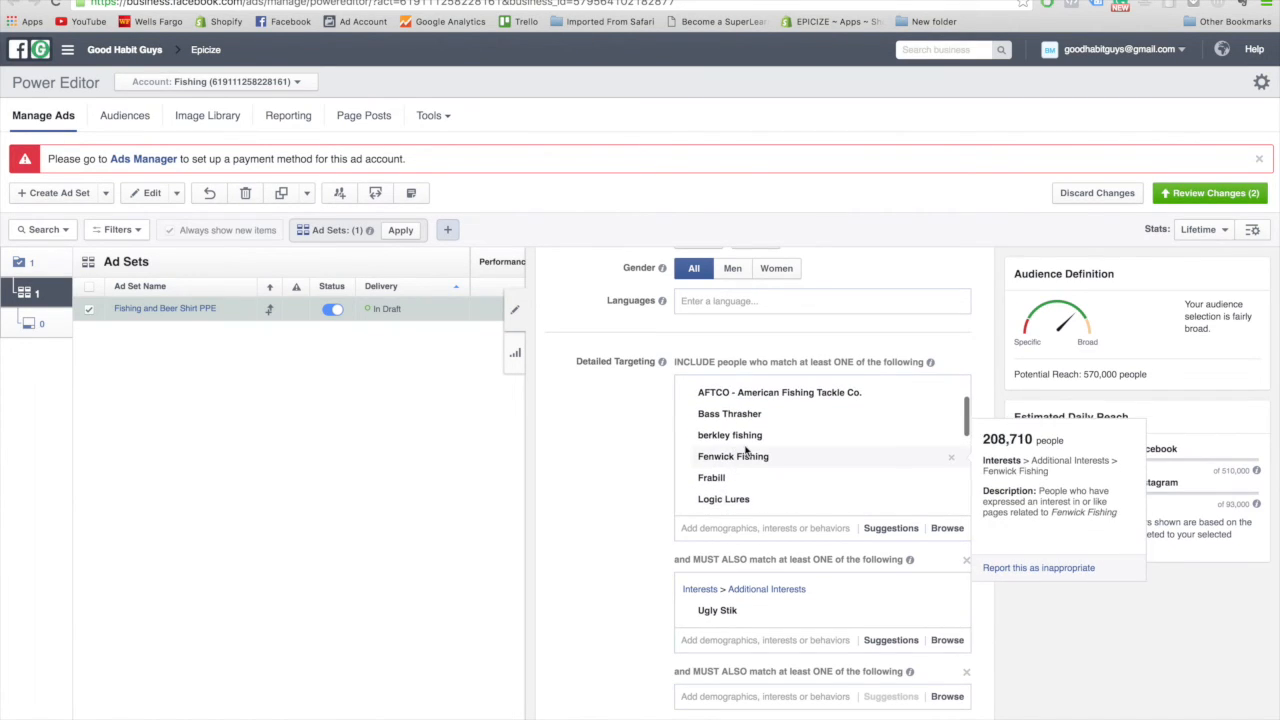
click(952, 437)
Fill the second must-also-match condition with the Berkley (fishing) interest.
click(768, 697)
text(BERKLEY)
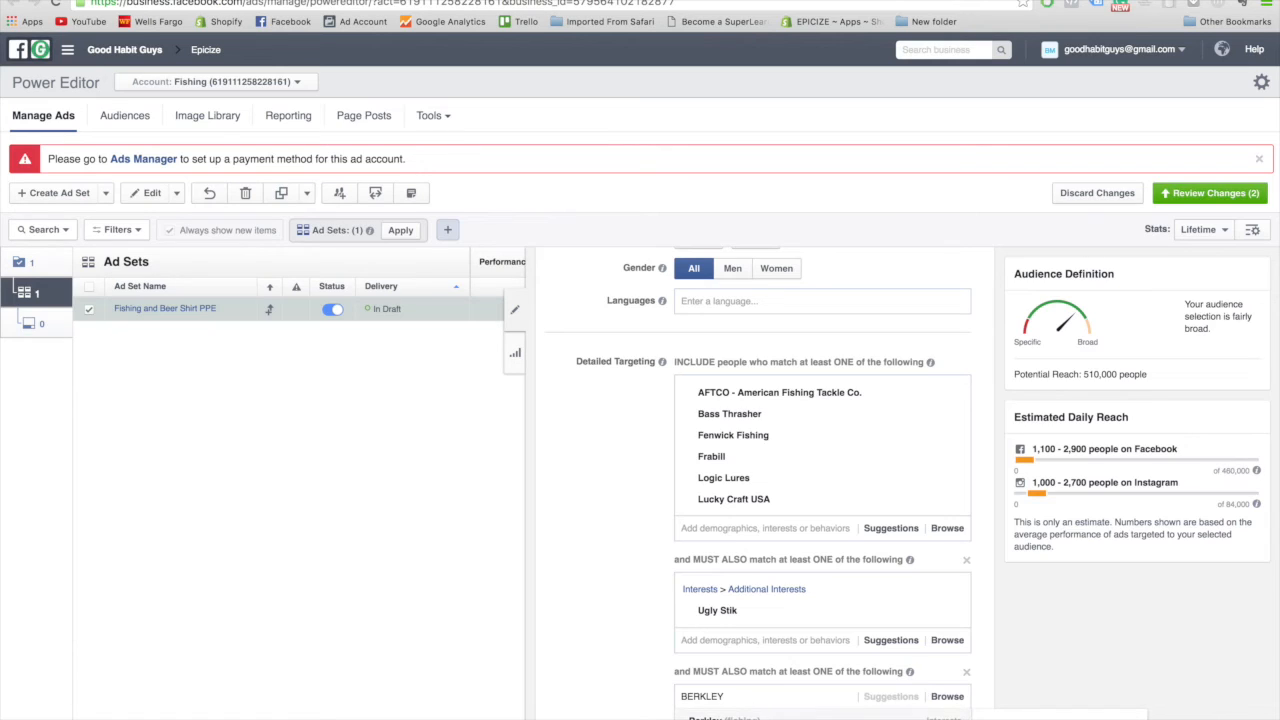
key(Return)
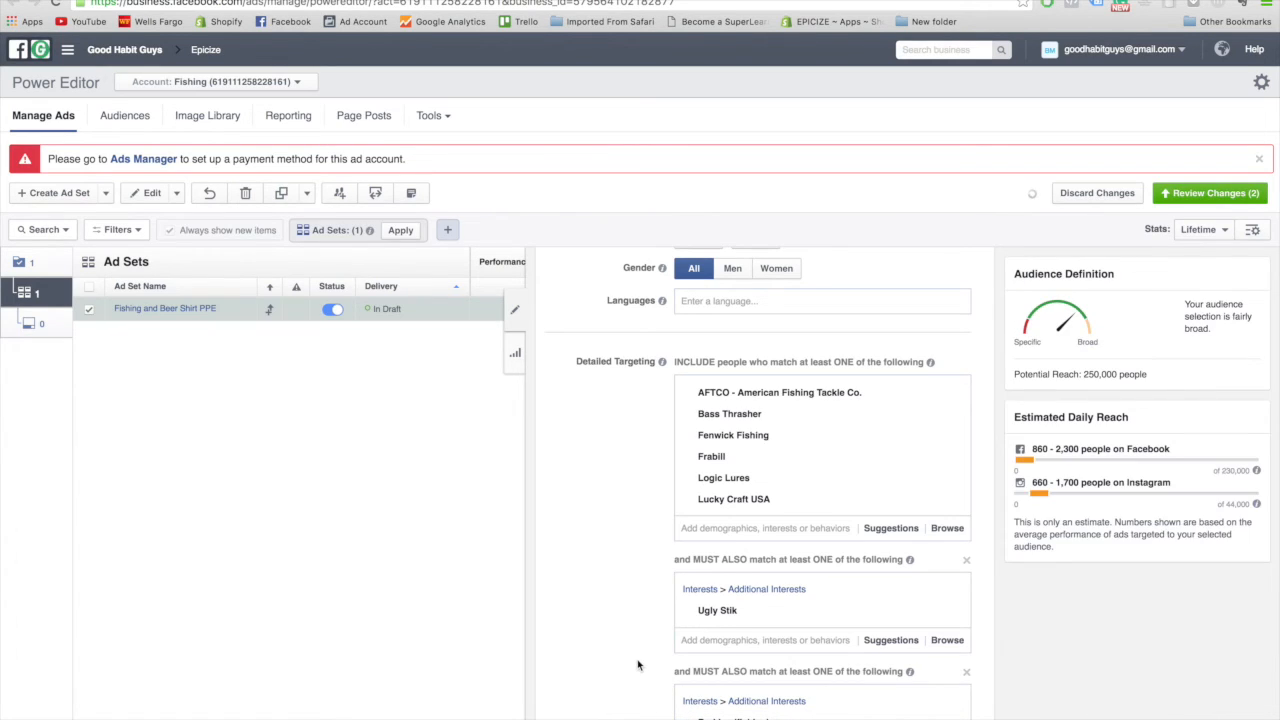
scroll(638, 665, down, 1)
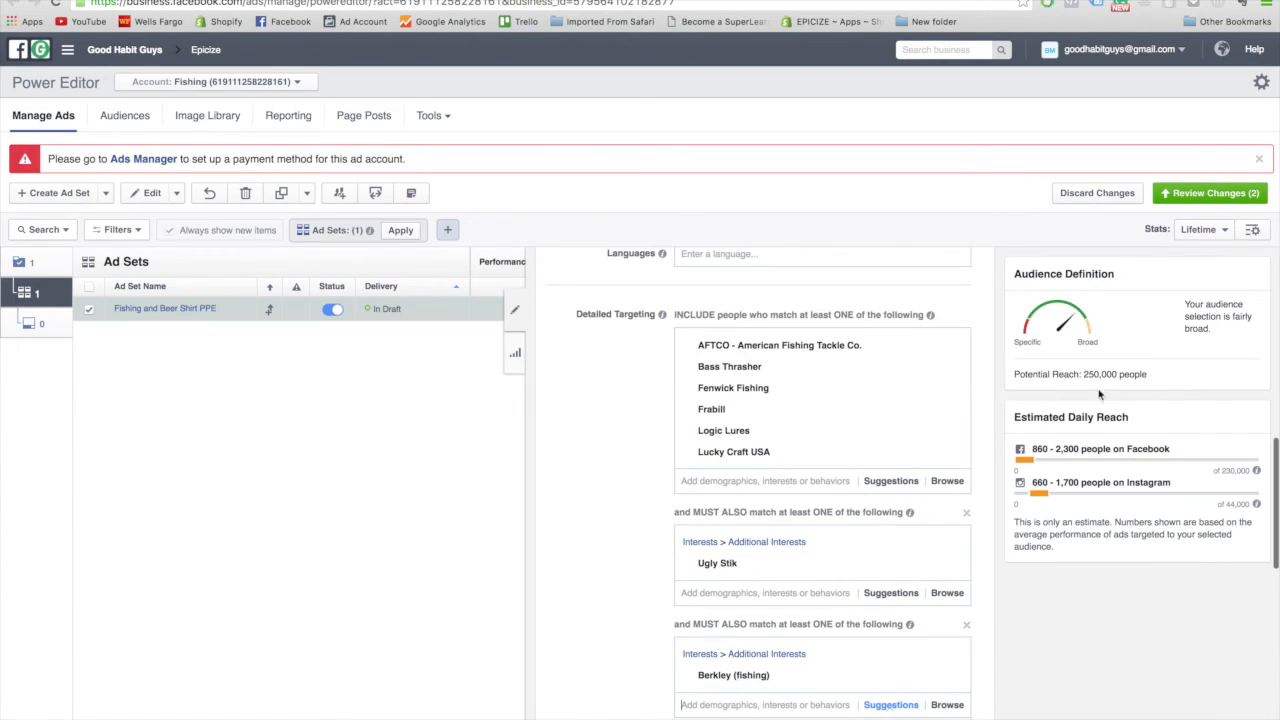
scroll(640, 598, down, 2)
click(630, 594)
mouse_move(713, 338)
scroll(623, 331, up, 1)
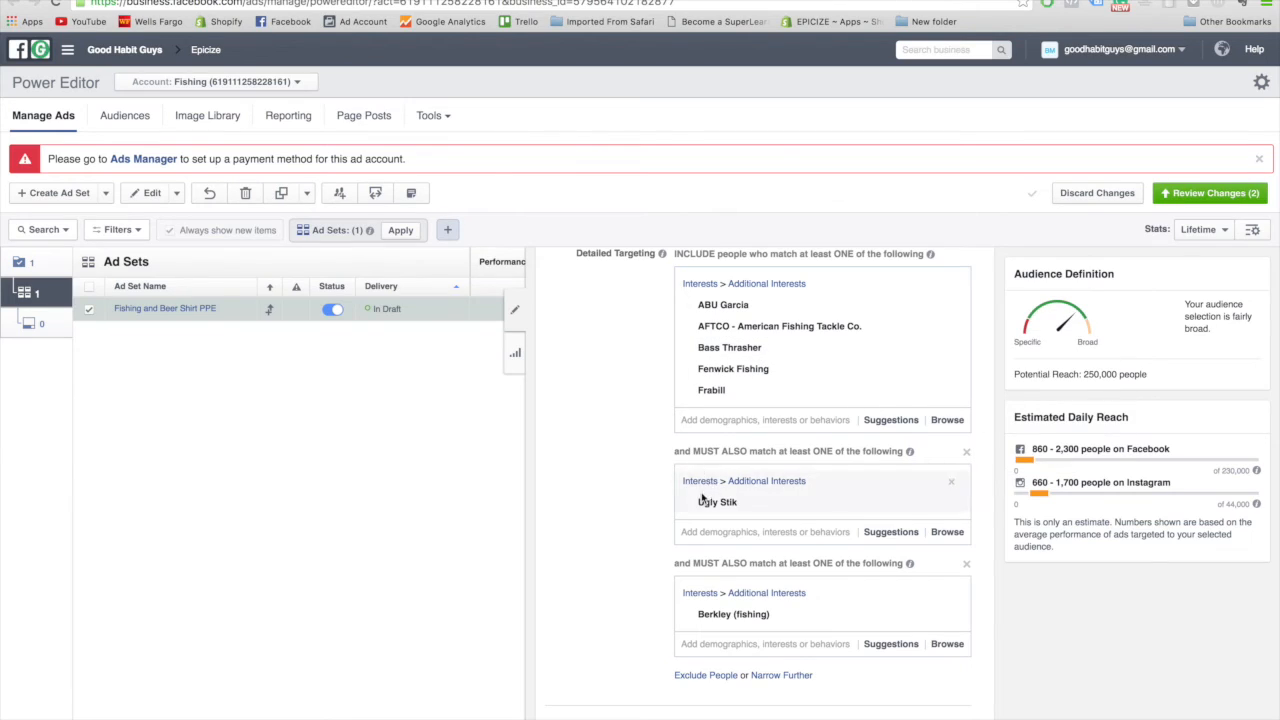
mouse_move(700, 507)
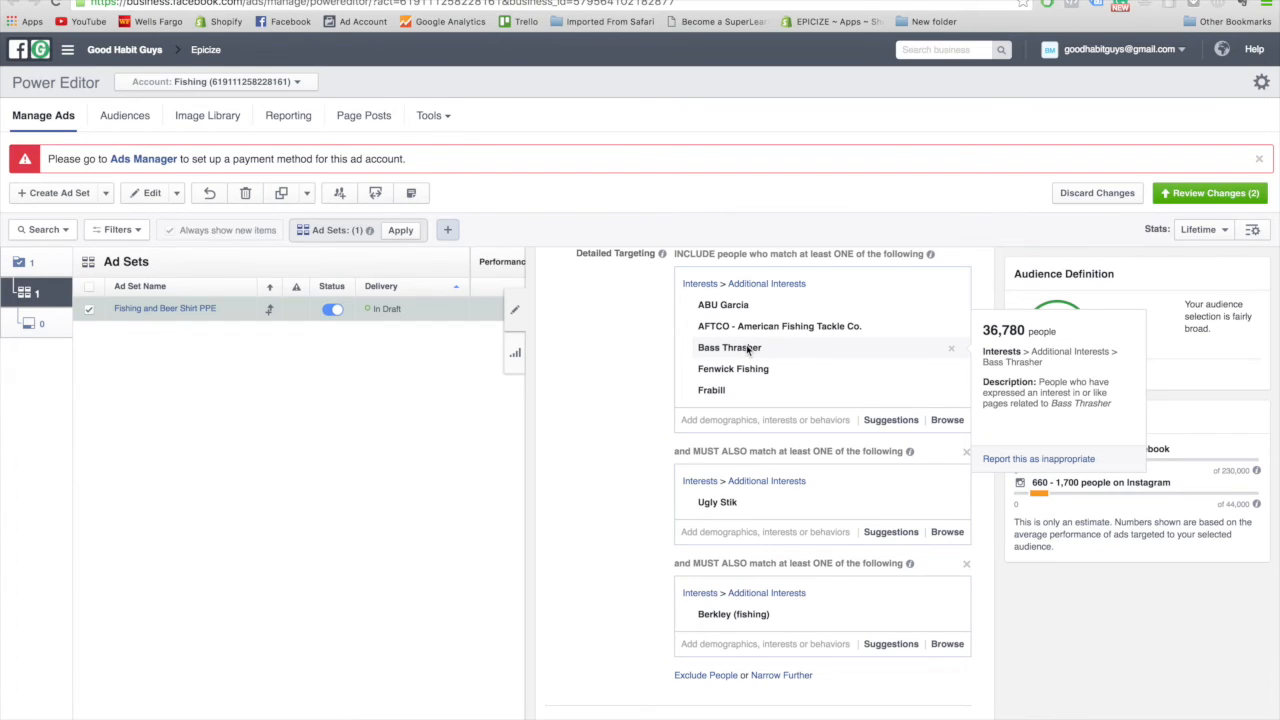
Remove the Pelagic interest from the included fishing interests.
mouse_move(728, 388)
scroll(730, 380, down, 2)
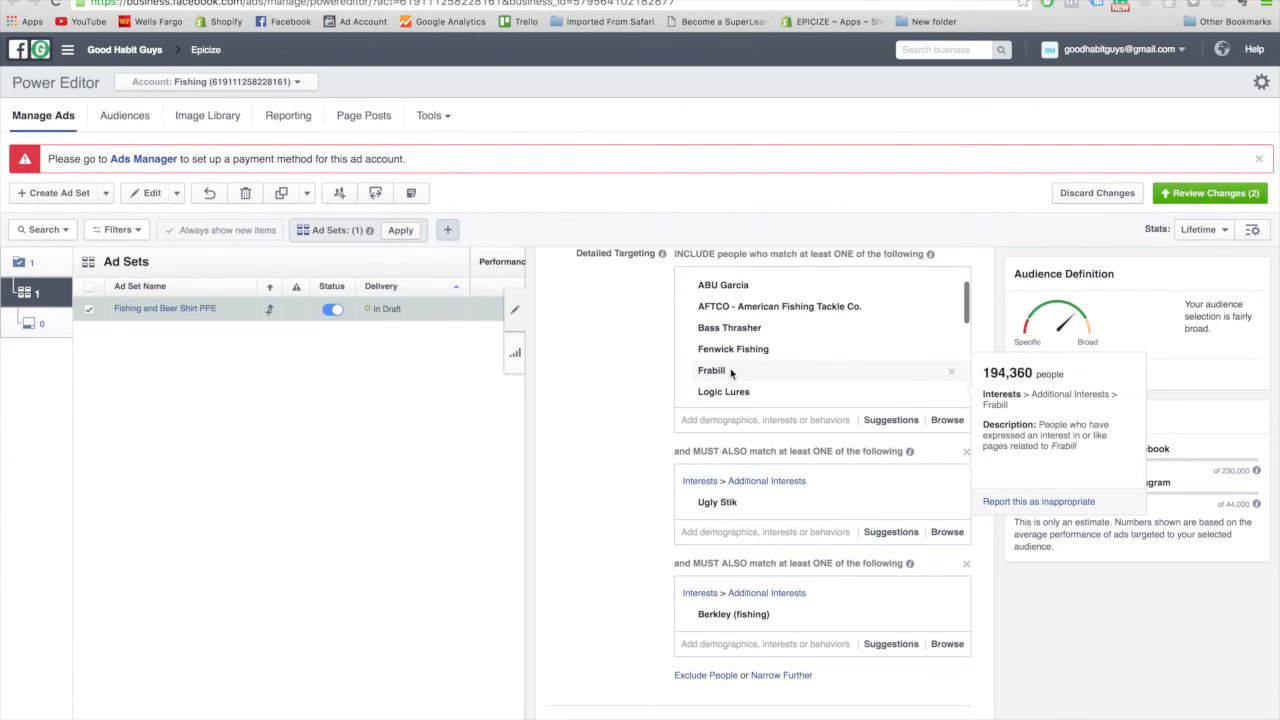
scroll(730, 378, down, 3)
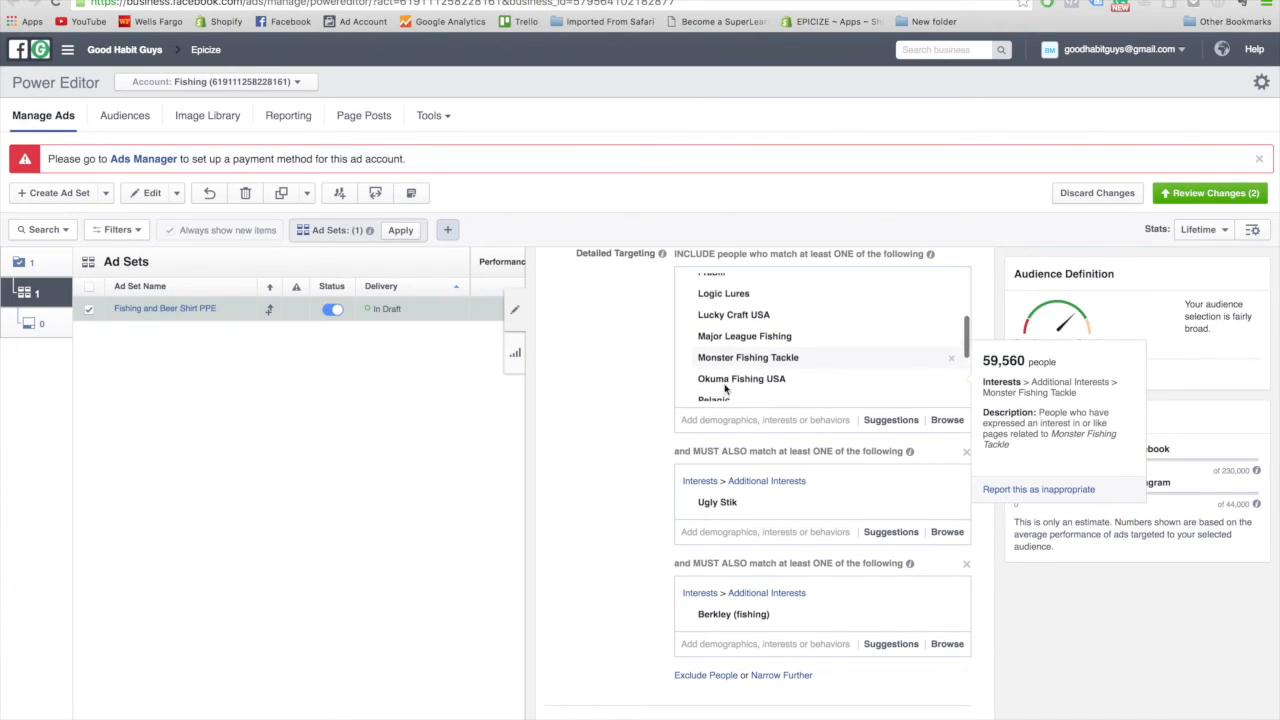
scroll(732, 378, down, 1)
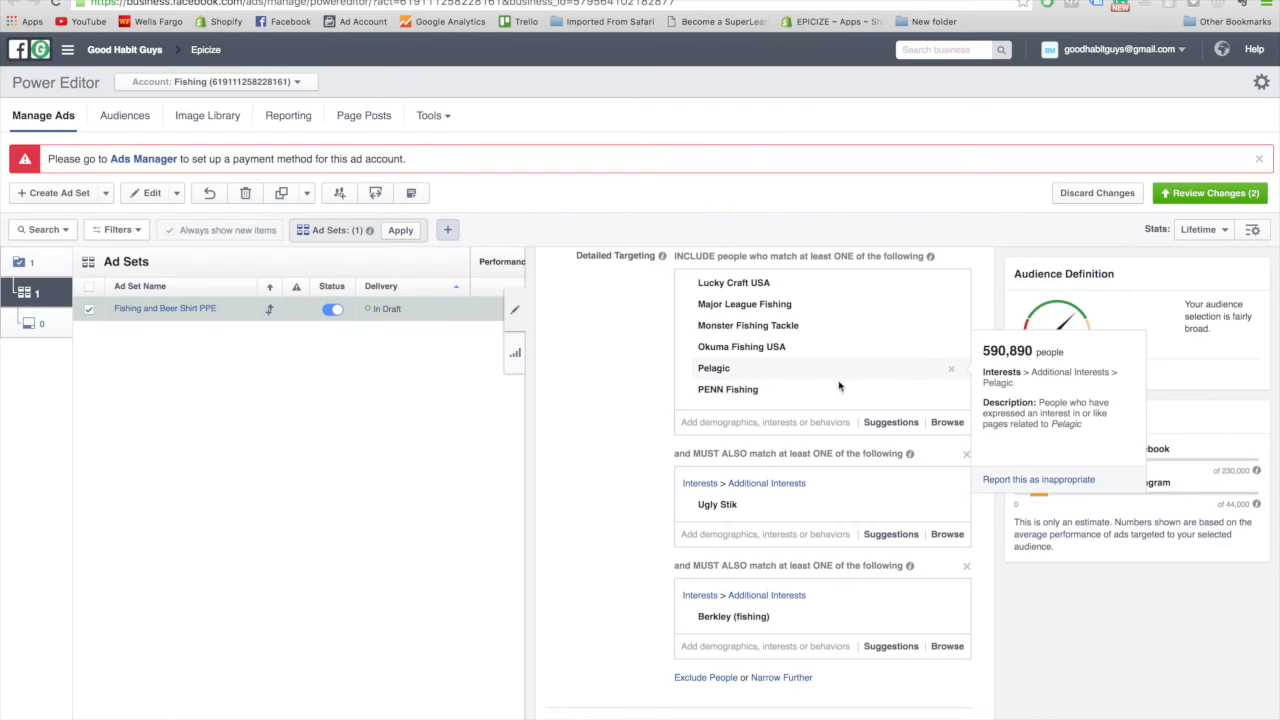
click(951, 369)
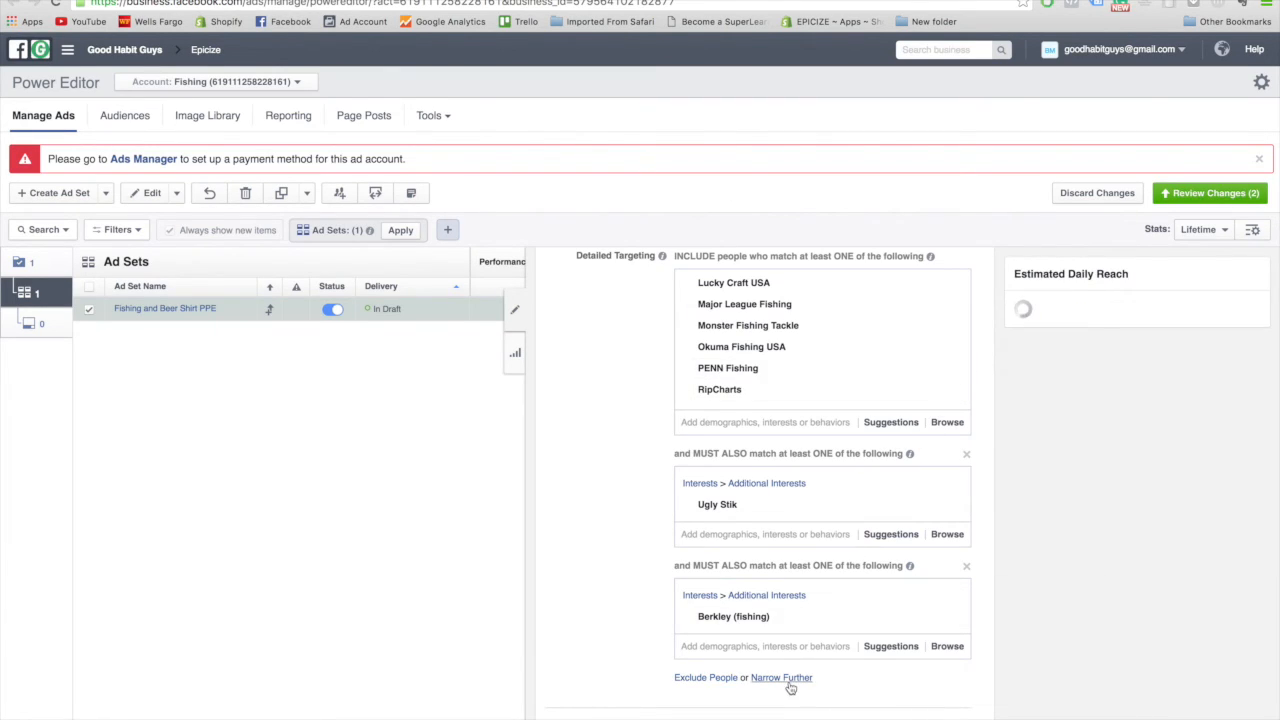
Narrow the audience further with a third must-also-match condition containing the Pelagic interest.
click(790, 678)
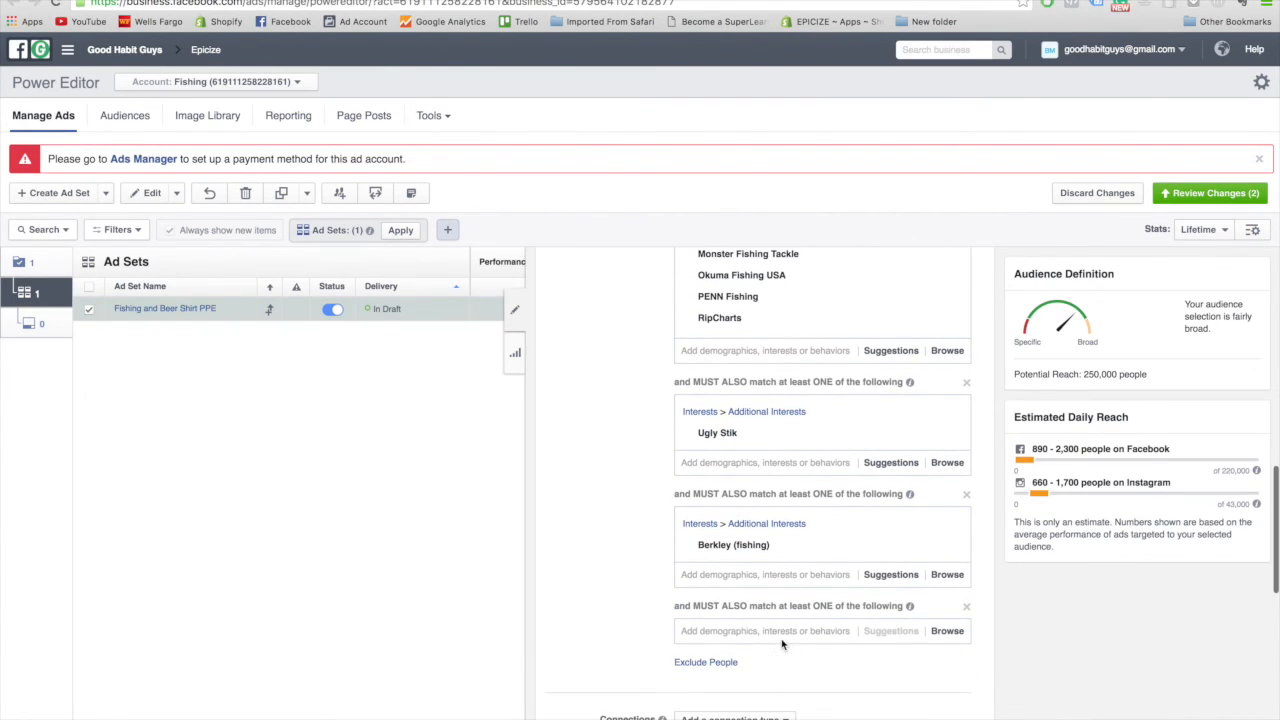
click(782, 633)
text(PELAGIC)
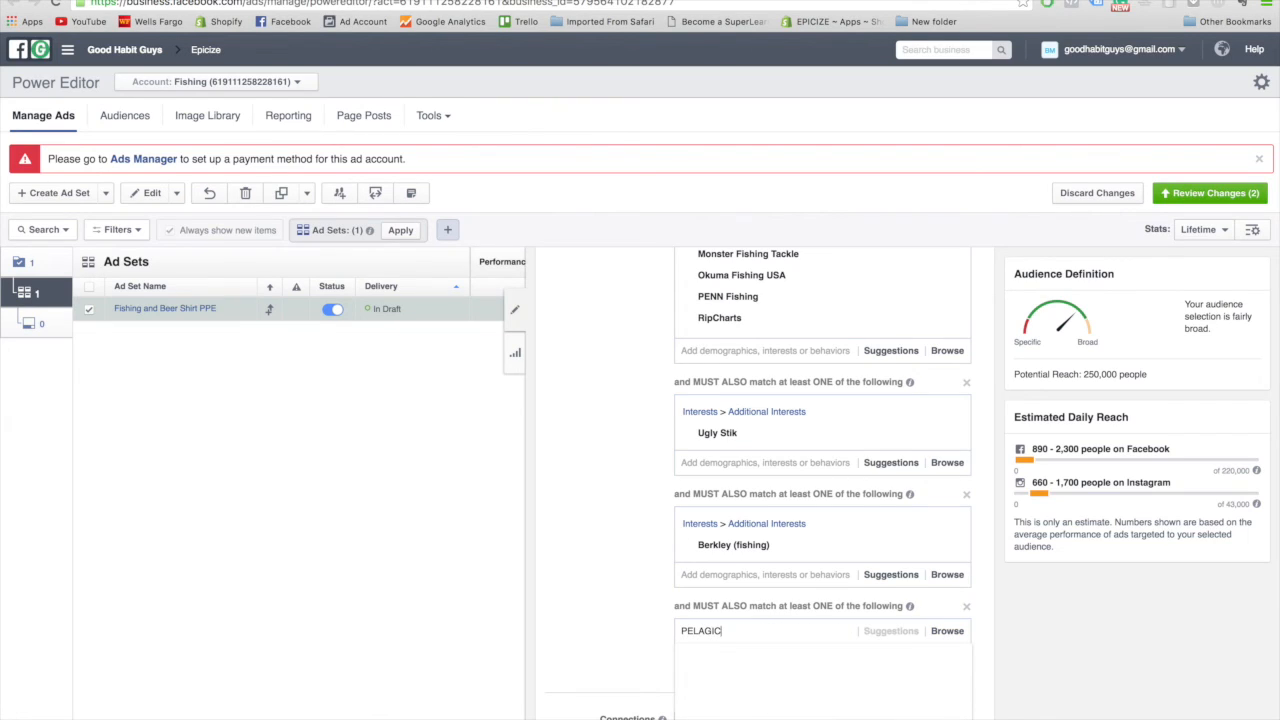
click(767, 662)
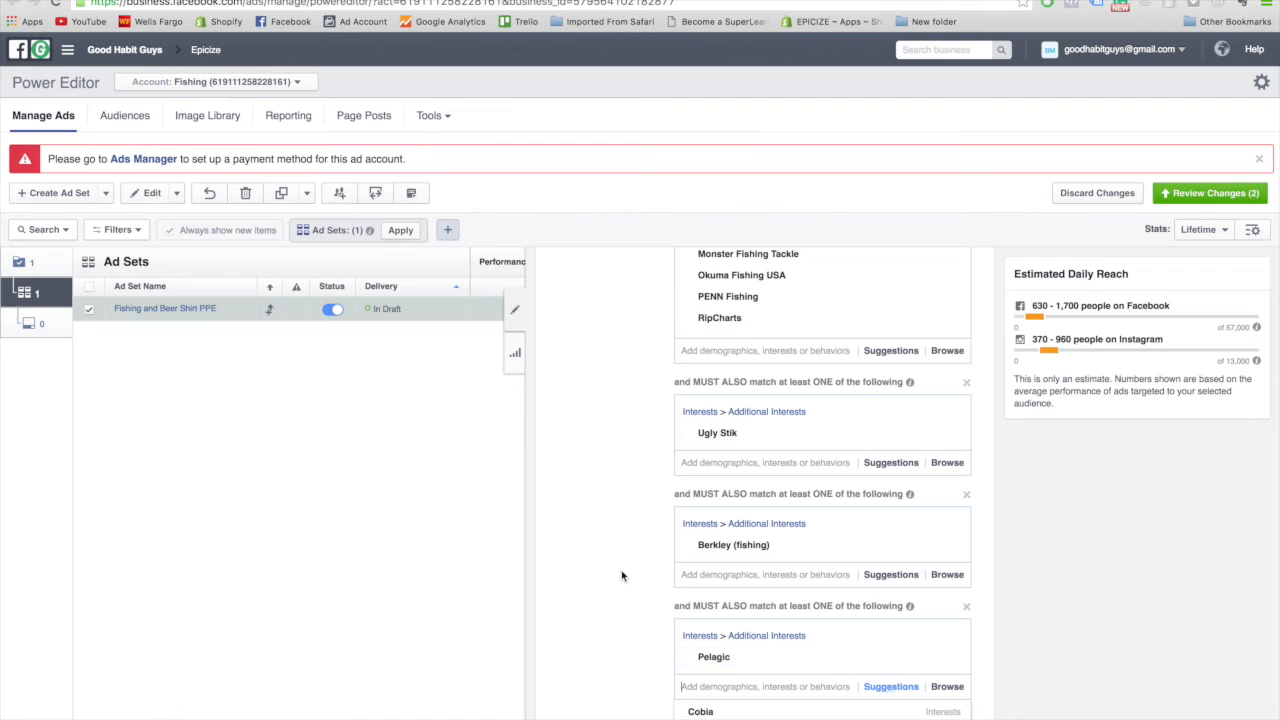
Examine the potential reach of the audience narrowed by Ugly Stik, Berkley (fishing) and Pelagic.
drag(1114, 373, 1096, 370)
click(1096, 371)
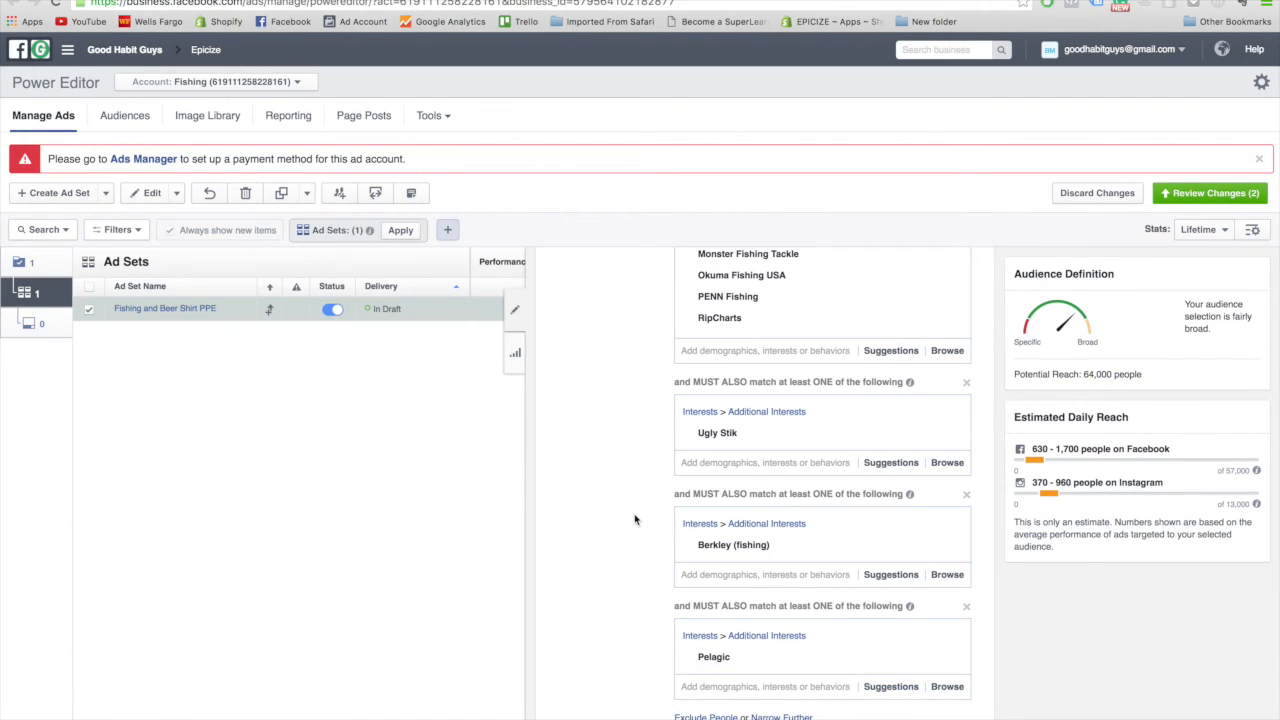
scroll(634, 519, down, 1)
mouse_move(1113, 374)
mouse_down()
mouse_move(1086, 374)
mouse_move(1119, 374)
mouse_move(1097, 376)
mouse_up()
click(1087, 374)
click(1104, 374)
click(1098, 376)
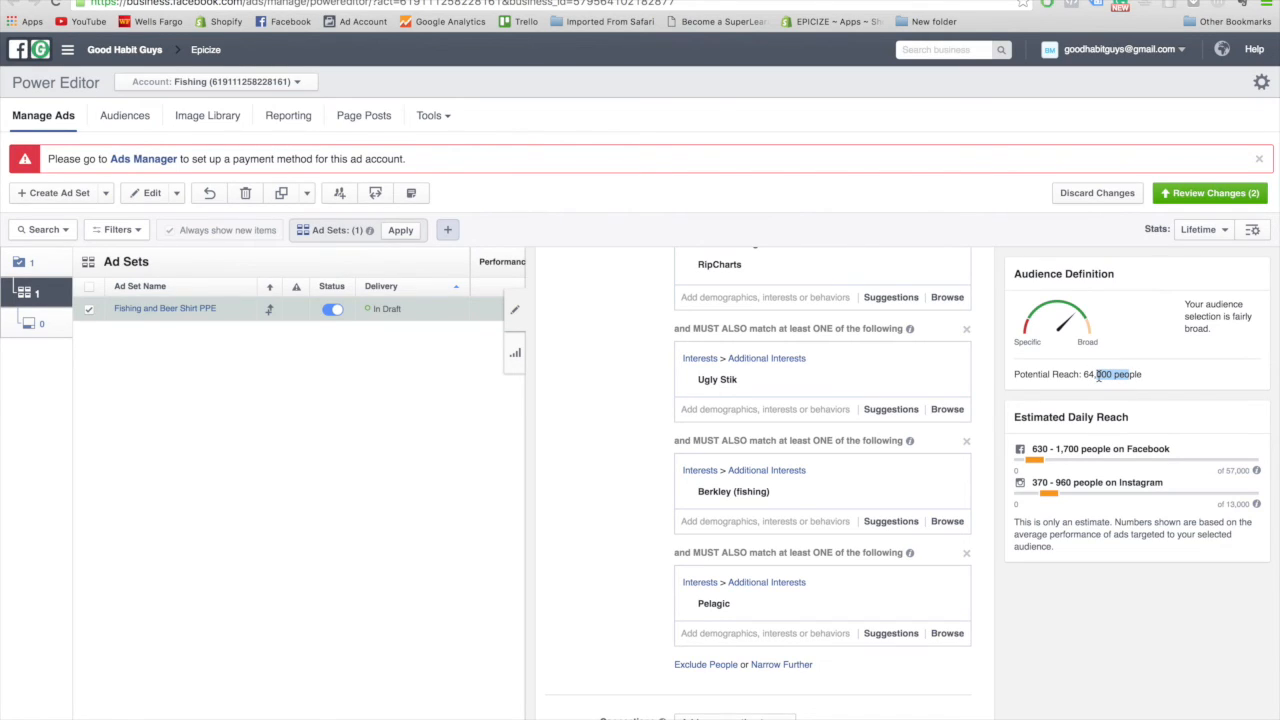
drag(1121, 376, 1084, 376)
scroll(660, 486, up, 2)
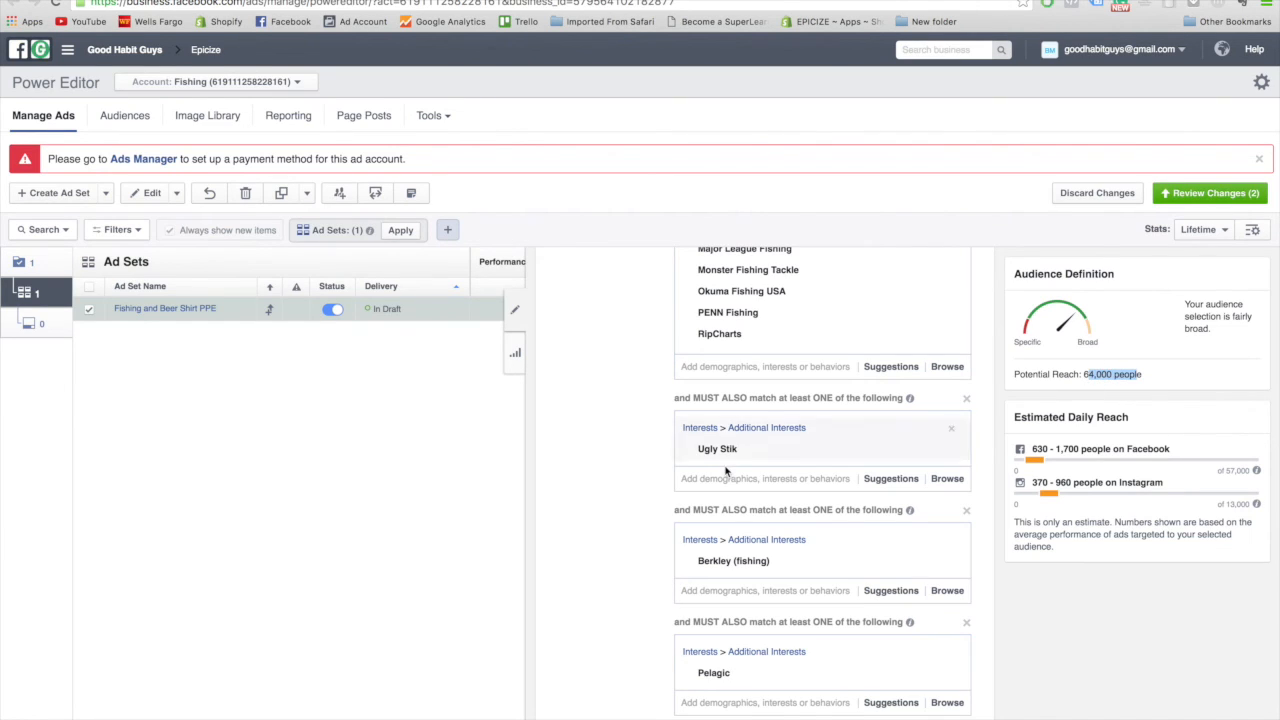
Review the included fishing interests and the three must-also-match conditions in the ad set's detailed targeting.
scroll(647, 476, up, 2)
scroll(644, 529, down, 3)
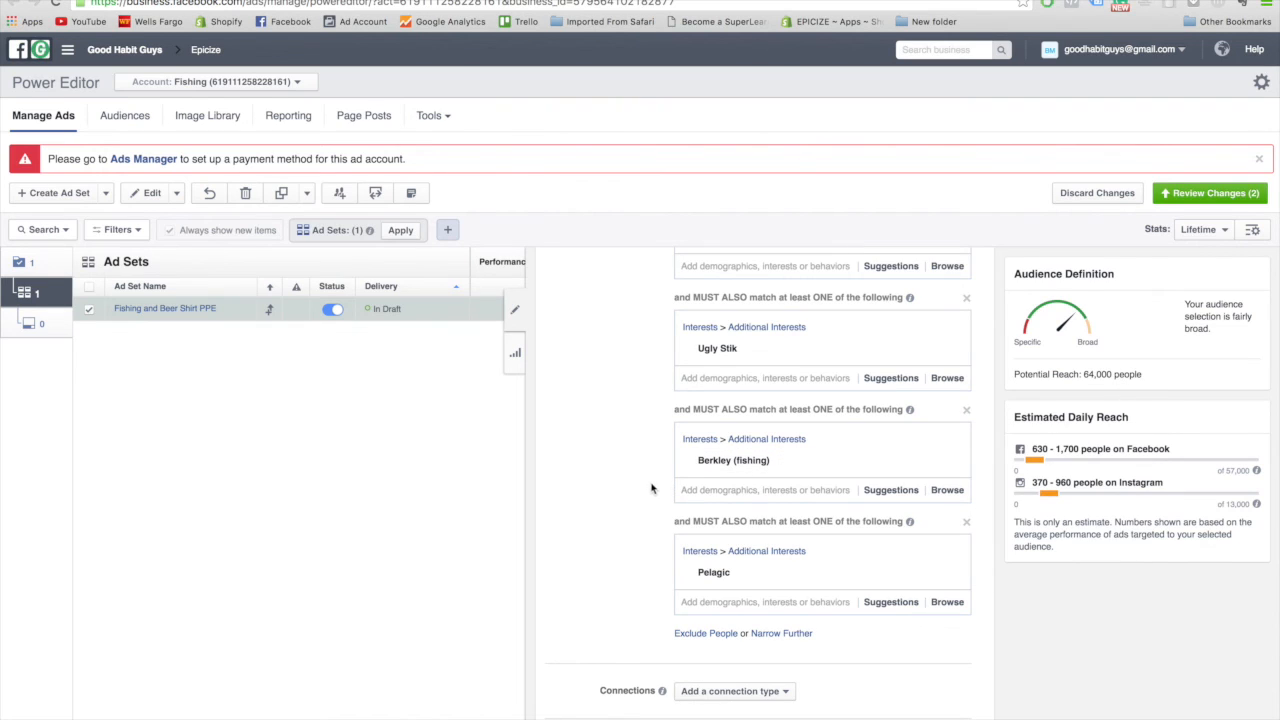
scroll(652, 487, up, 5)
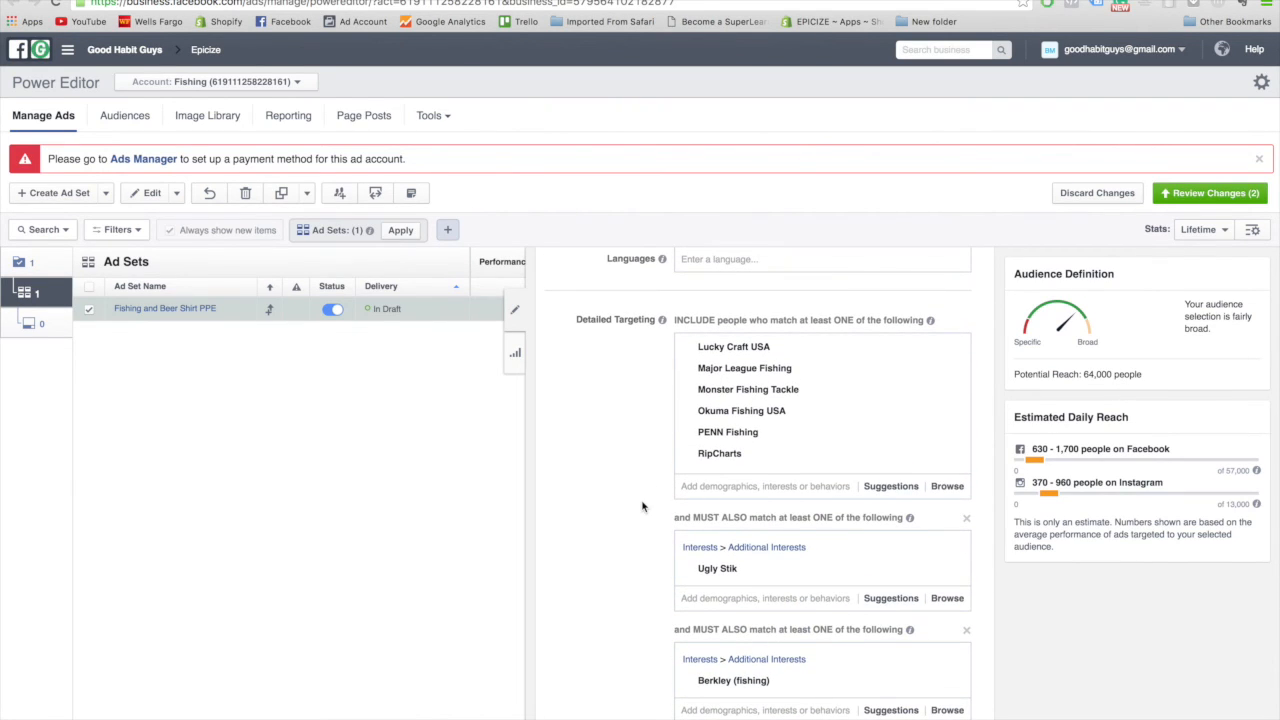
scroll(644, 505, down, 2)
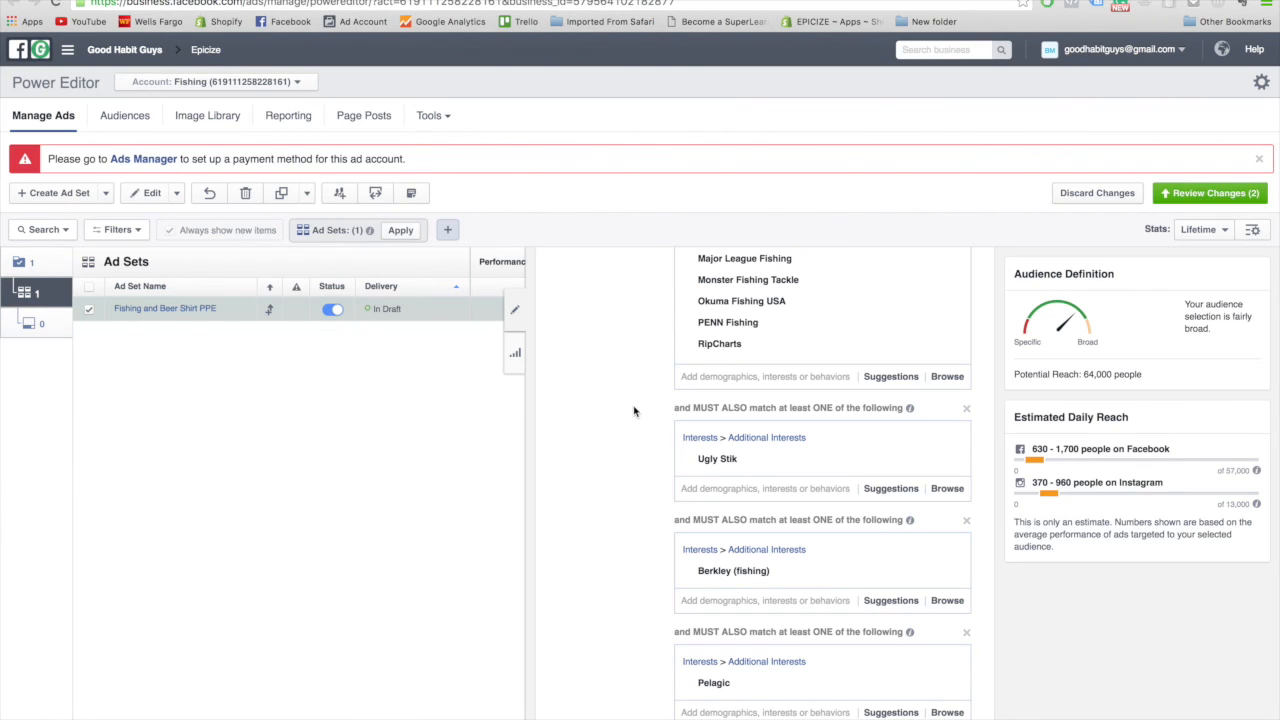
scroll(643, 443, up, 3)
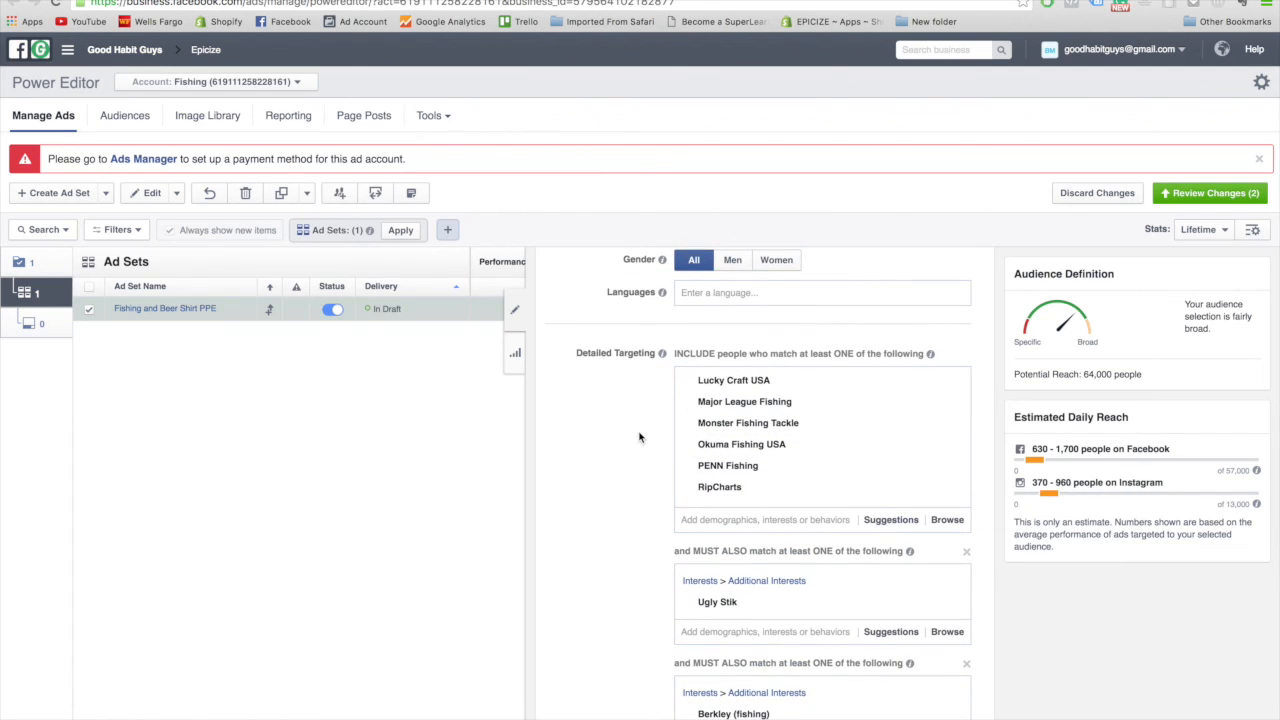
scroll(610, 430, down, 3)
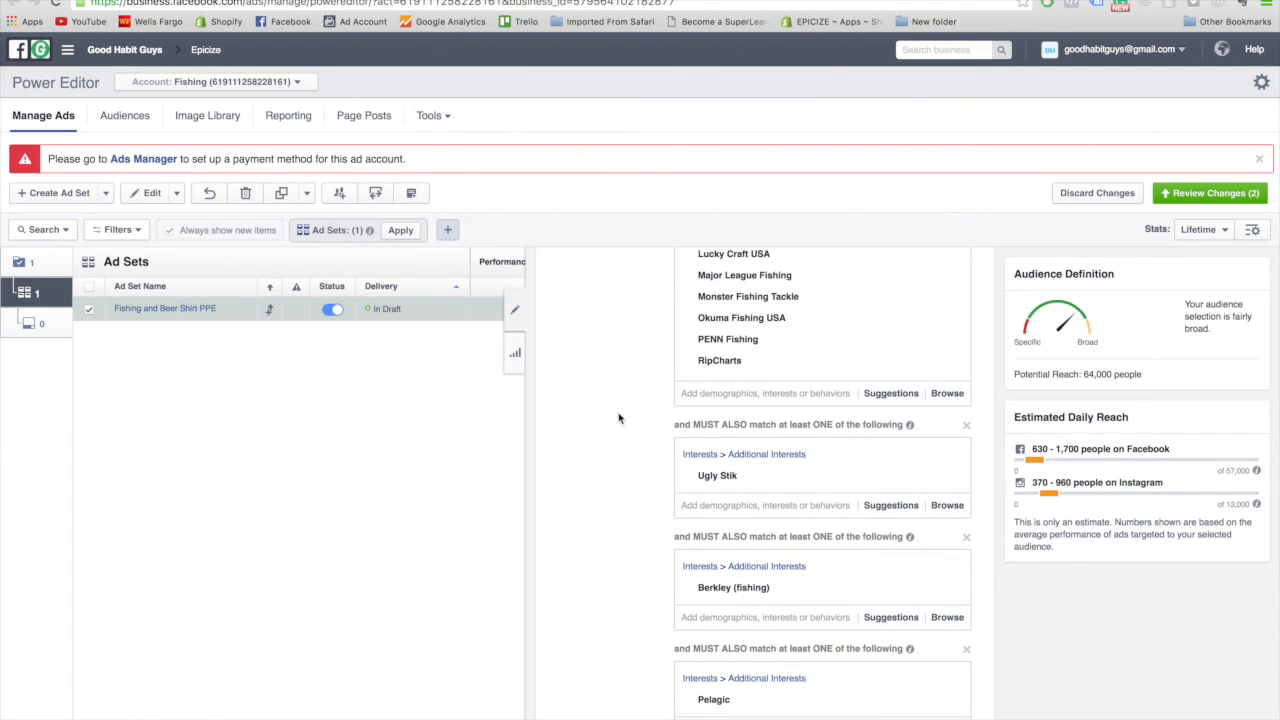
key(ctrl+Up)
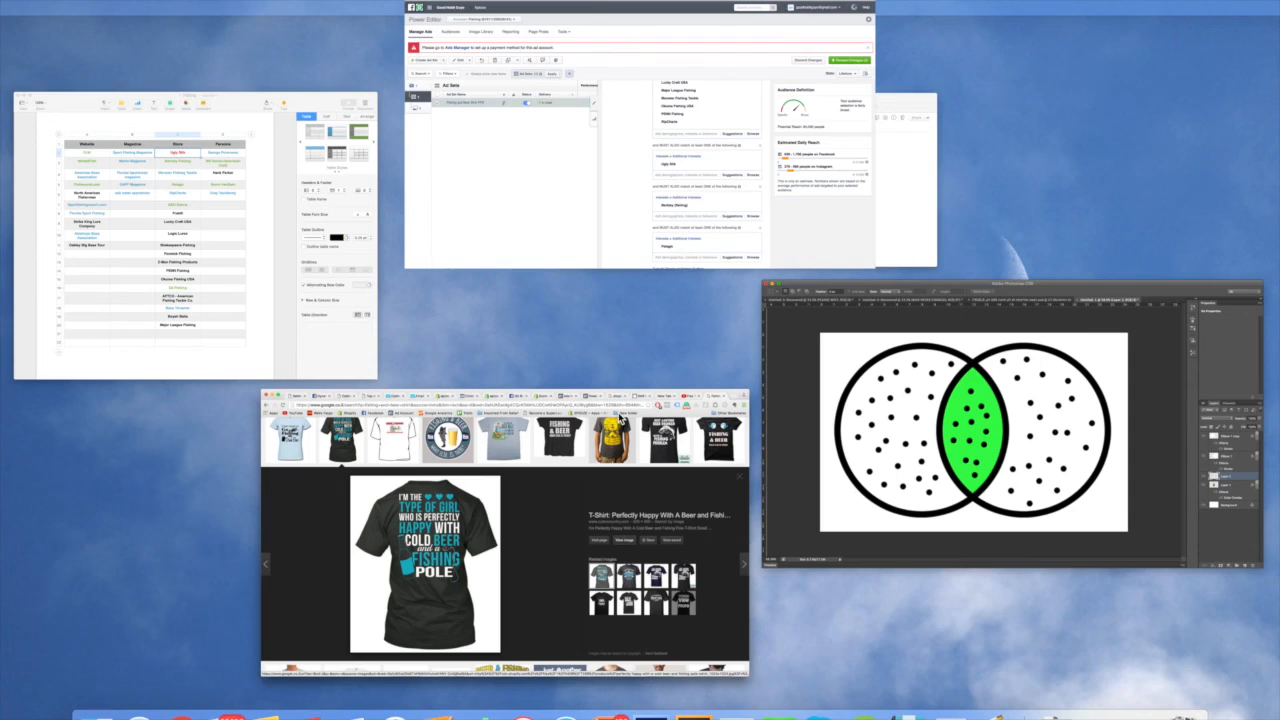
key(ctrl+Up)
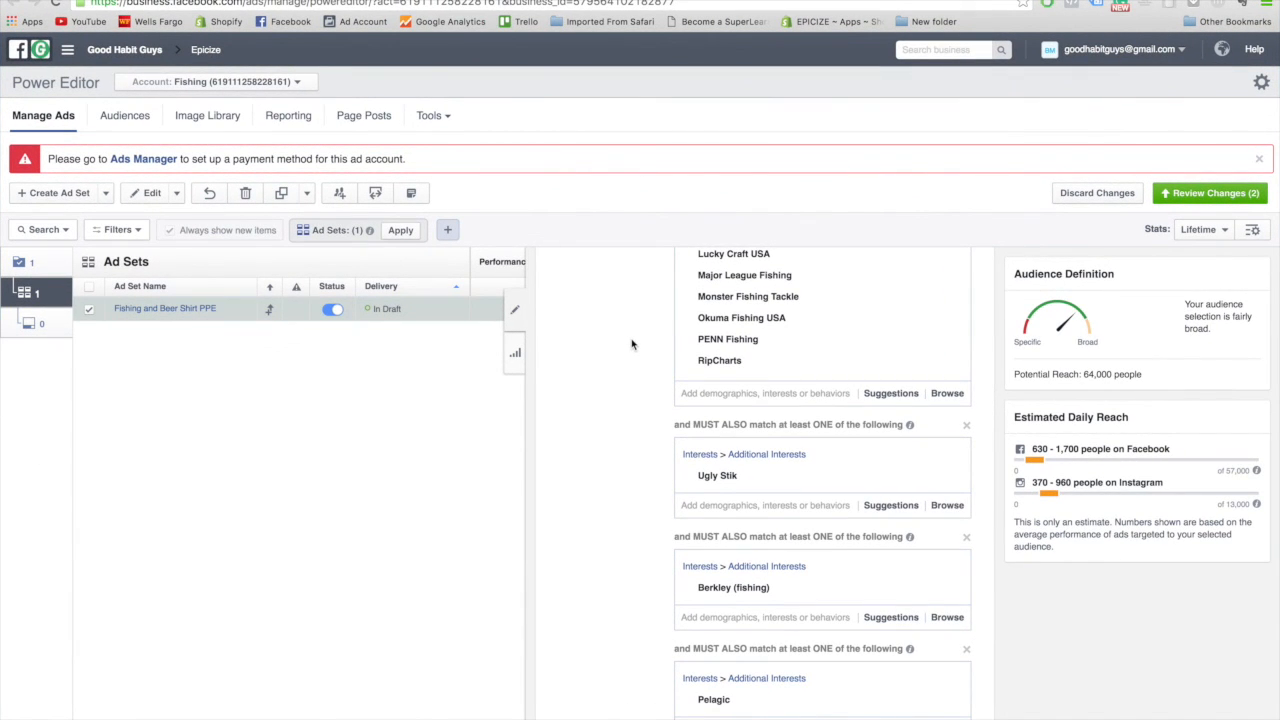
mouse_move(632, 1)
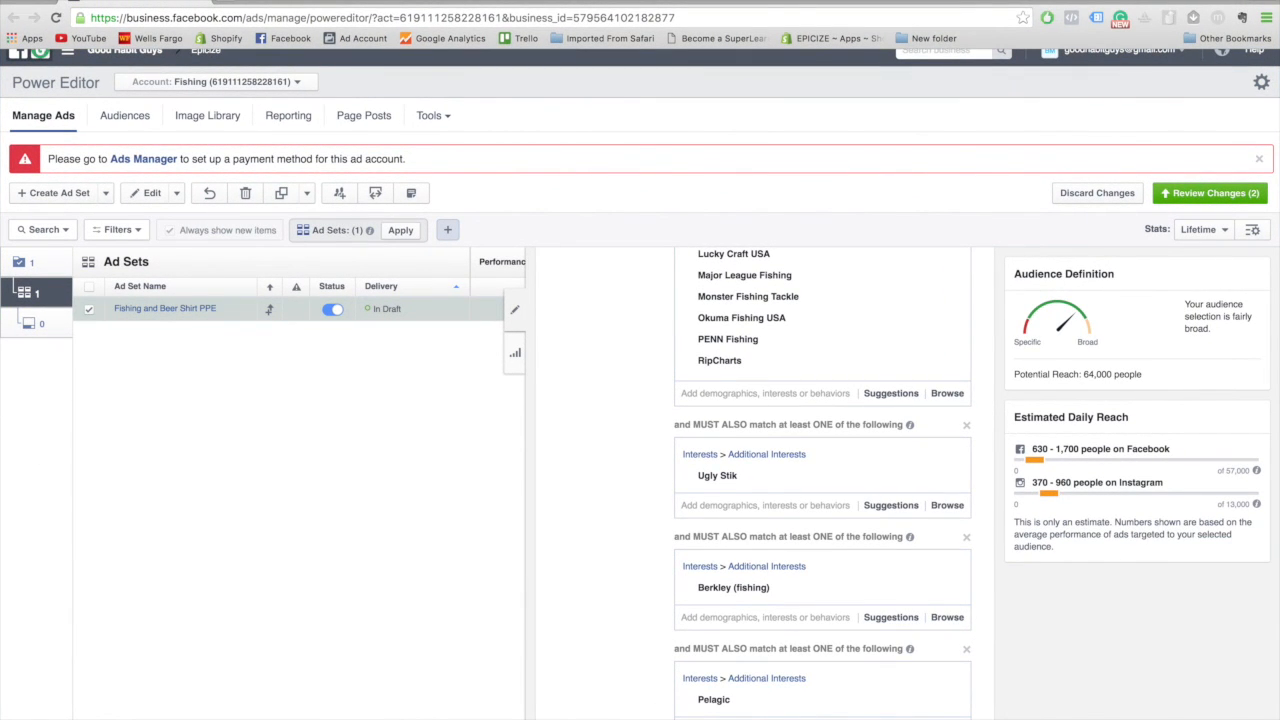